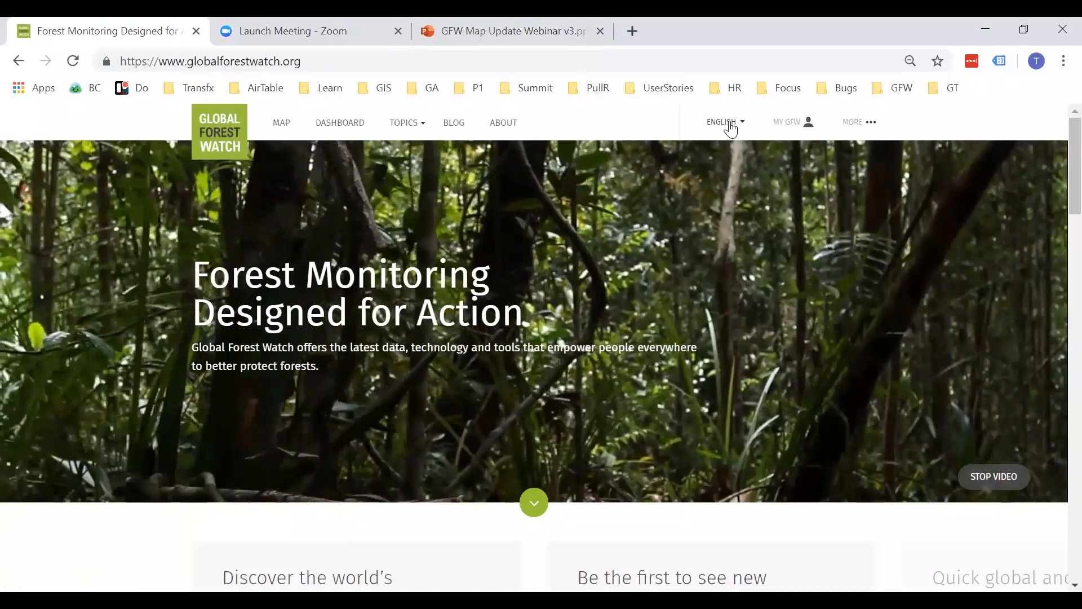
# Open the interactive map and analyze Brazil by its political boundary
pyautogui.click(730, 125)
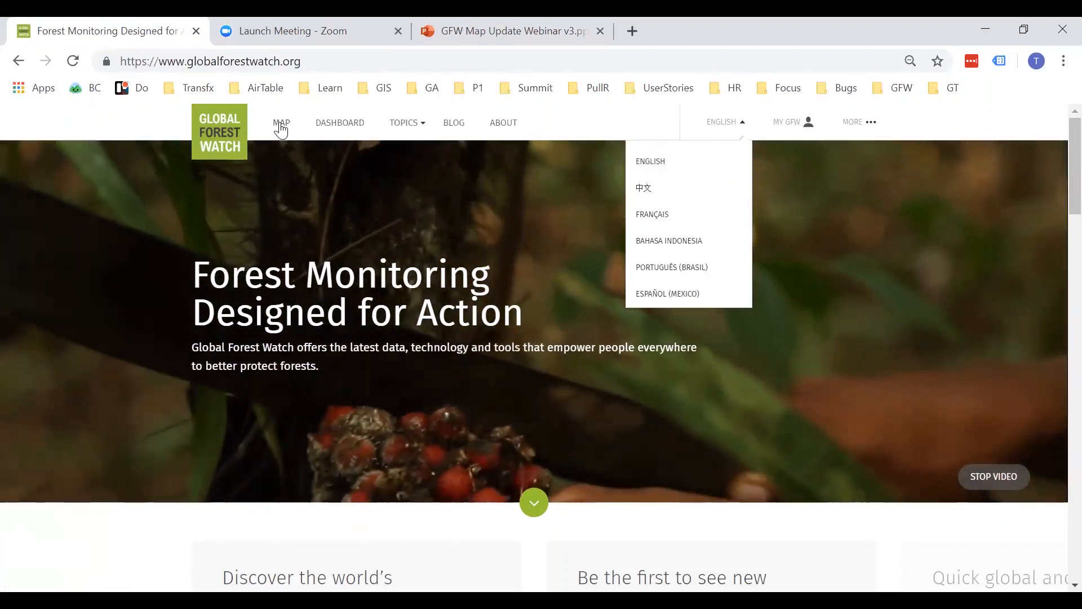
pyautogui.click(281, 126)
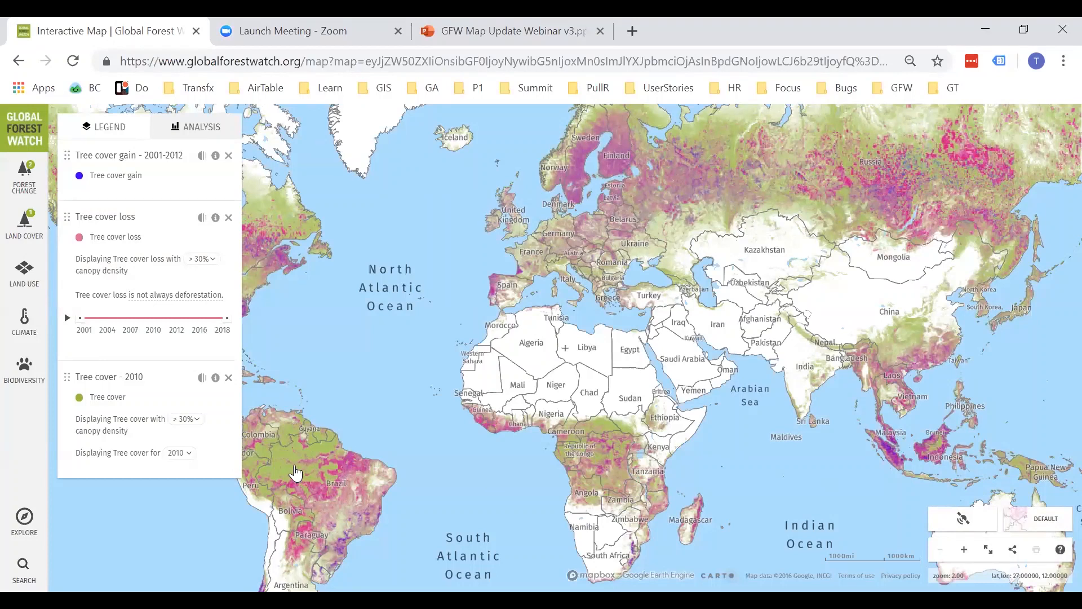
pyautogui.moveTo(384, 407); pyautogui.dragTo(475, 355)
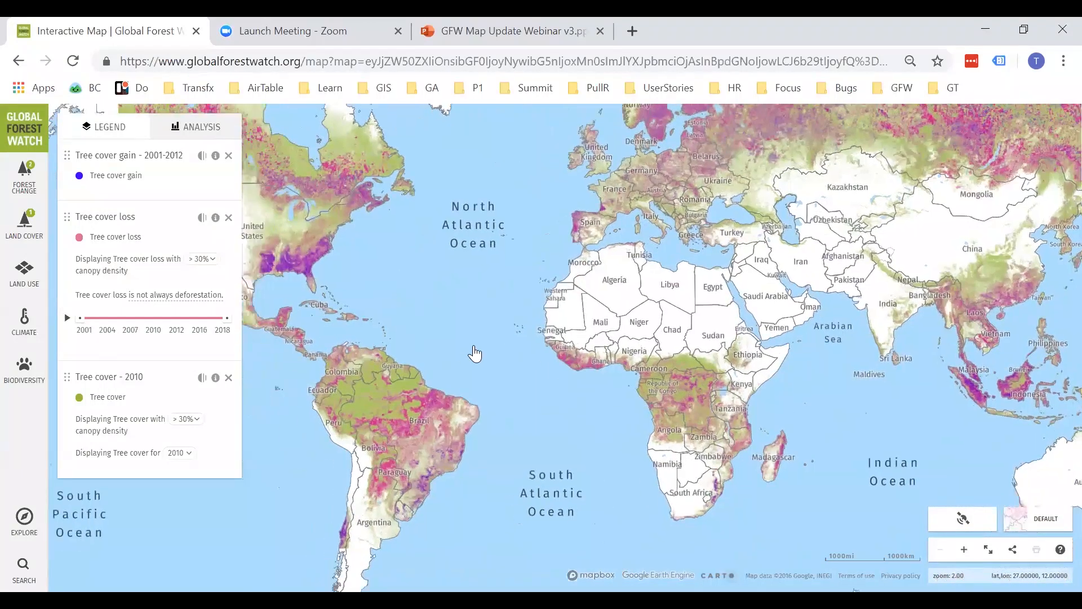
pyautogui.click(963, 552)
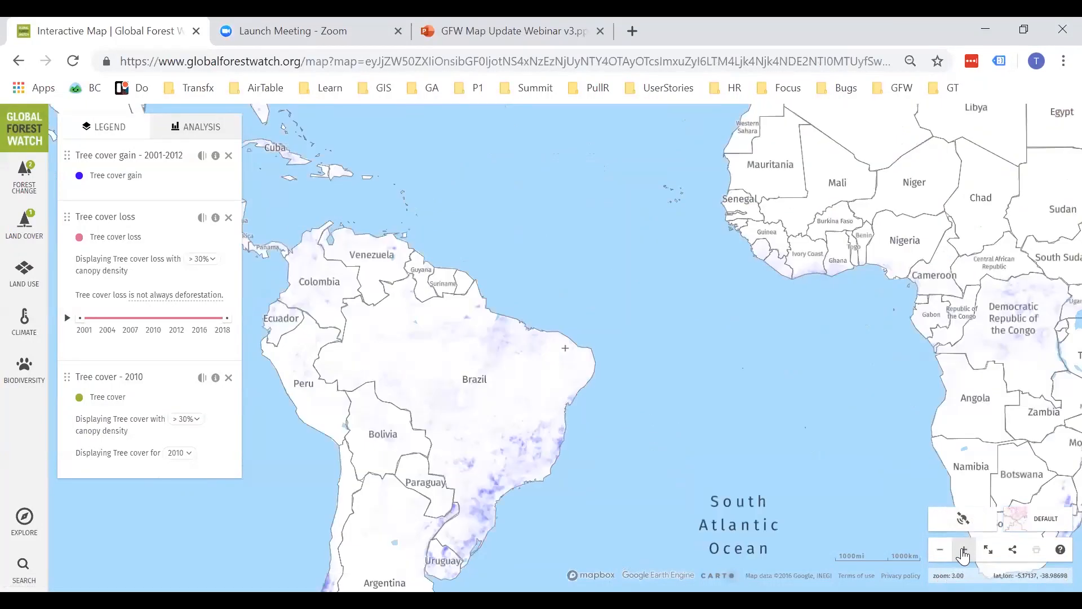
pyautogui.click(963, 551)
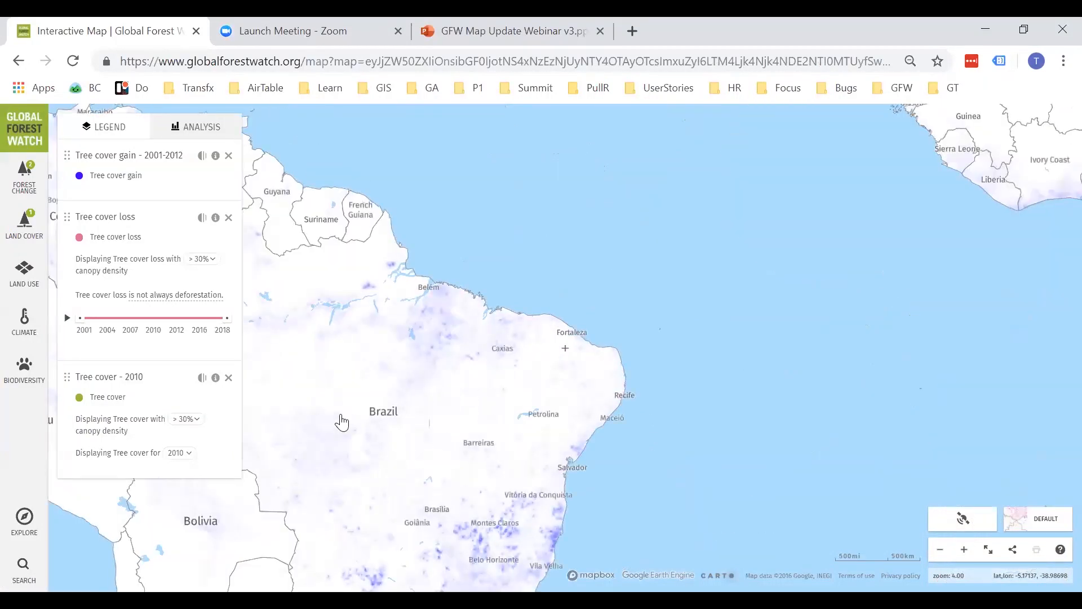
pyautogui.moveTo(341, 417); pyautogui.dragTo(474, 331)
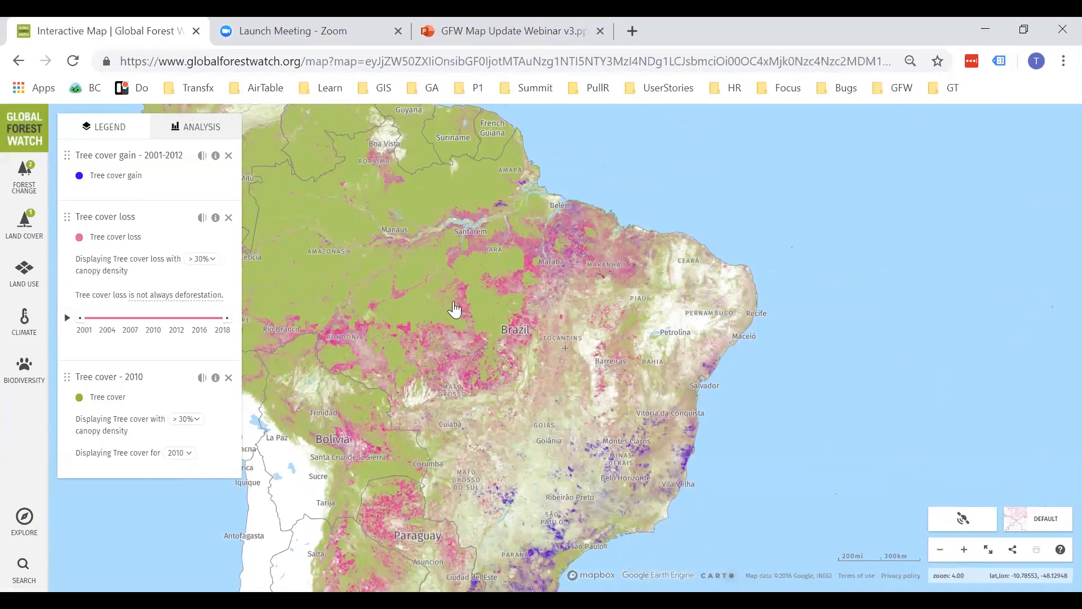
pyautogui.moveTo(454, 309); pyautogui.dragTo(479, 312)
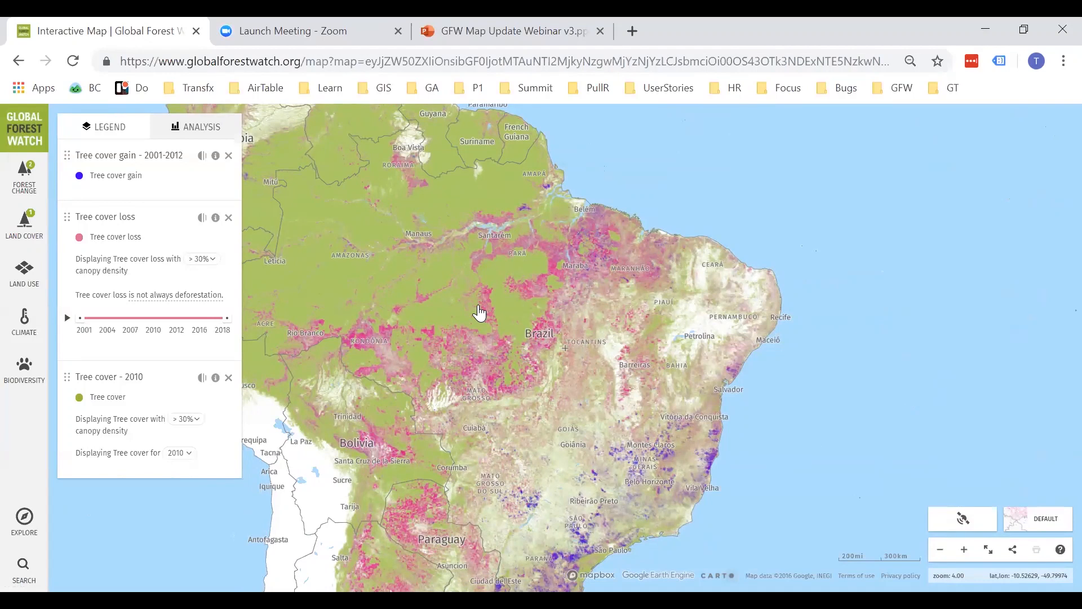
pyautogui.click(517, 337)
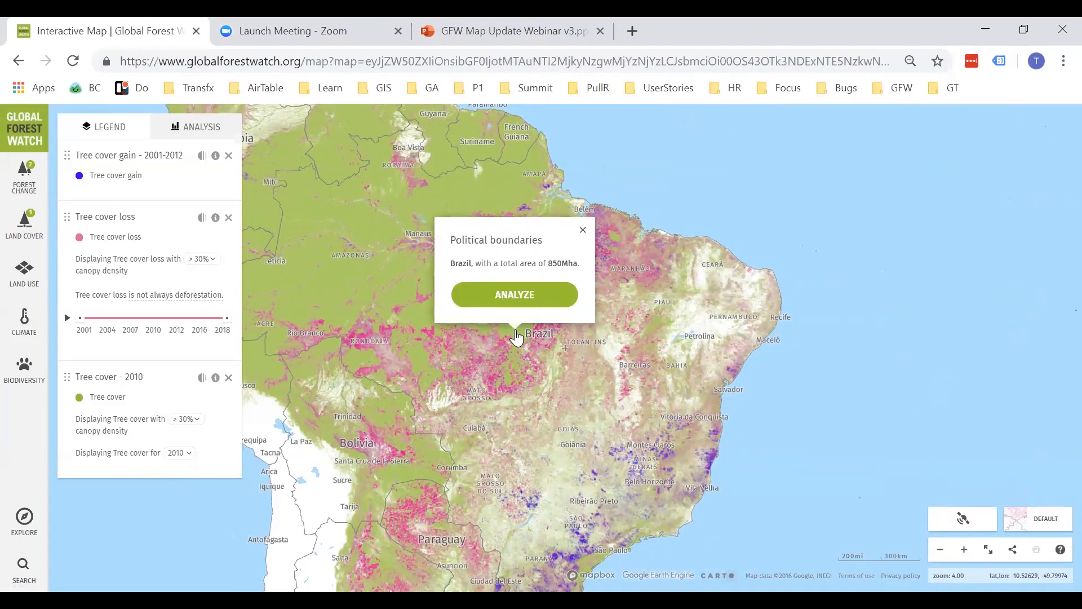
pyautogui.click(512, 293)
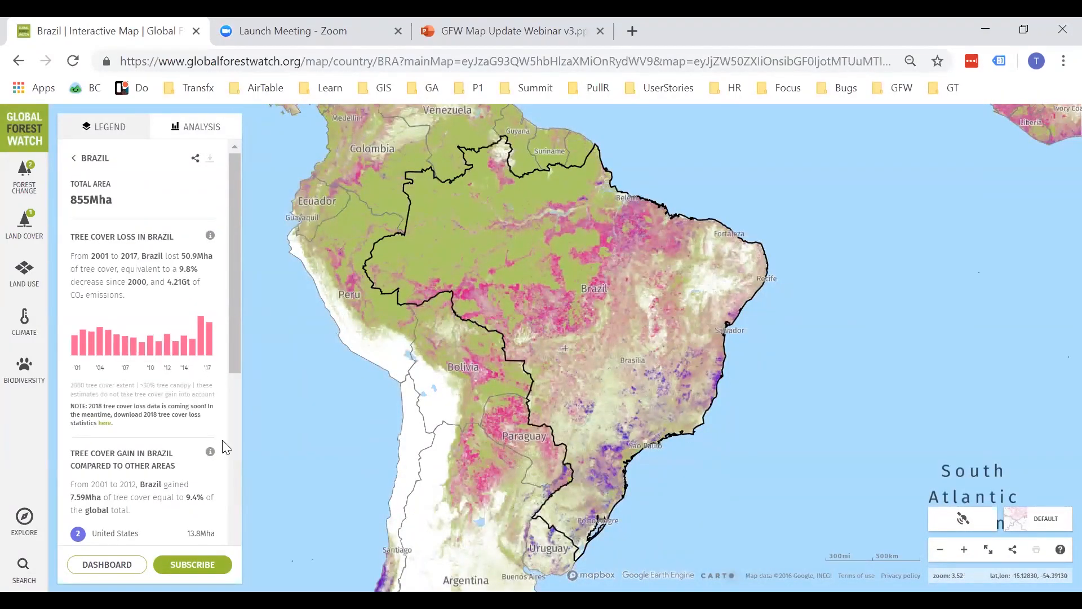
# Switch to full screen and review the tree cover loss and gain statistics in the Brazil analysis
pyautogui.click(232, 366)
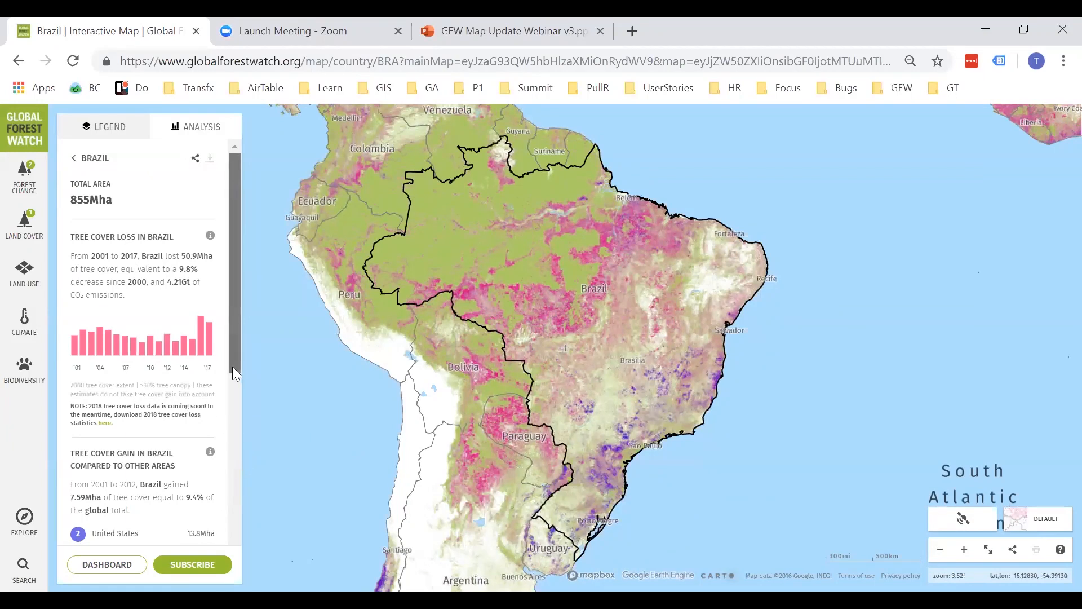
pyautogui.moveTo(232, 367); pyautogui.dragTo(234, 393)
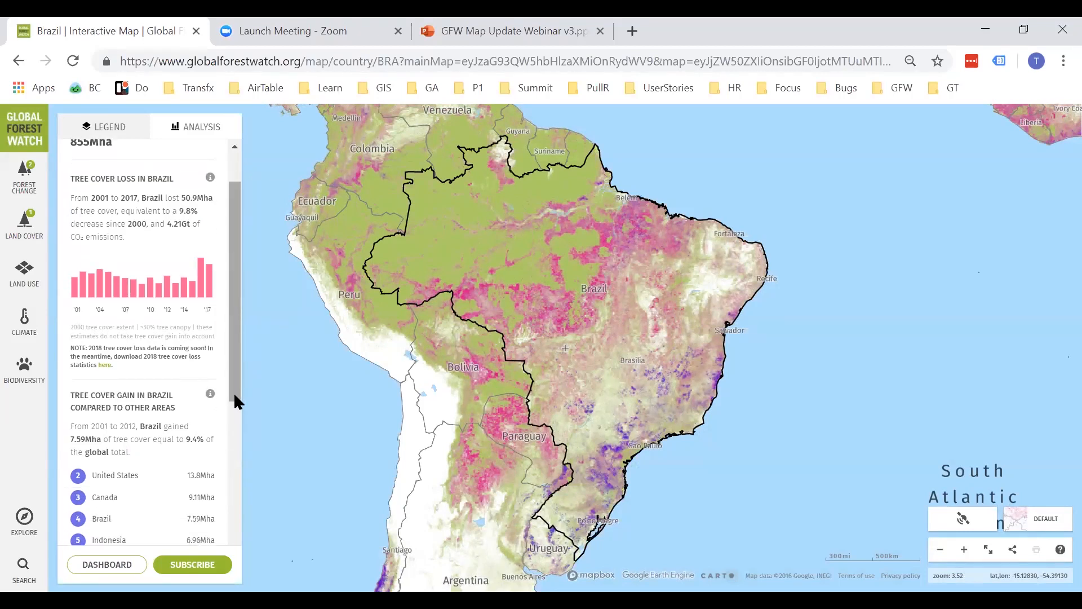
pyautogui.press('F11')
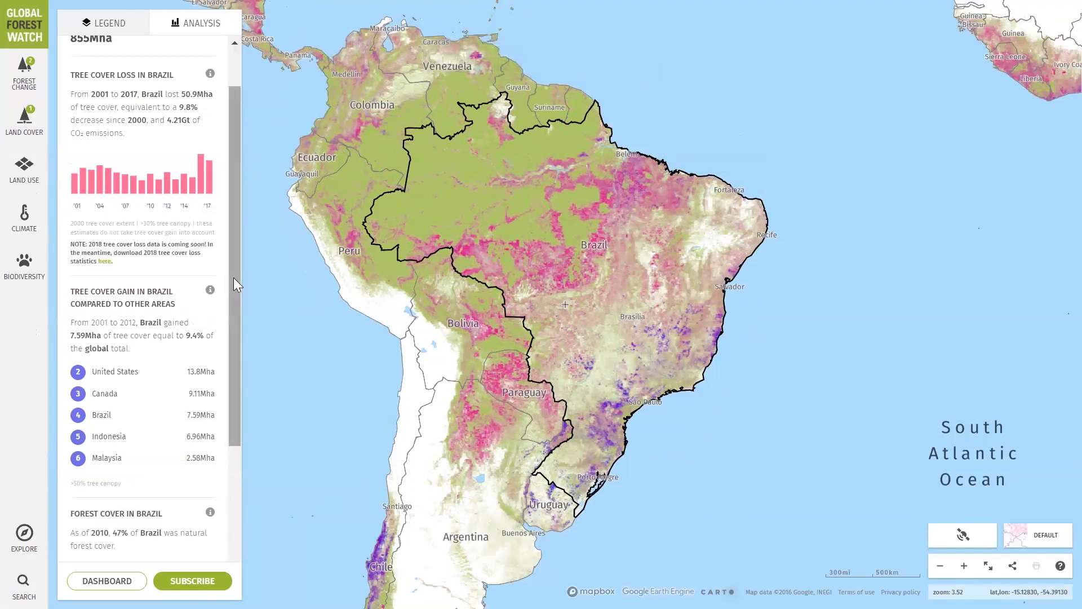
pyautogui.scroll(2, 234, 277)
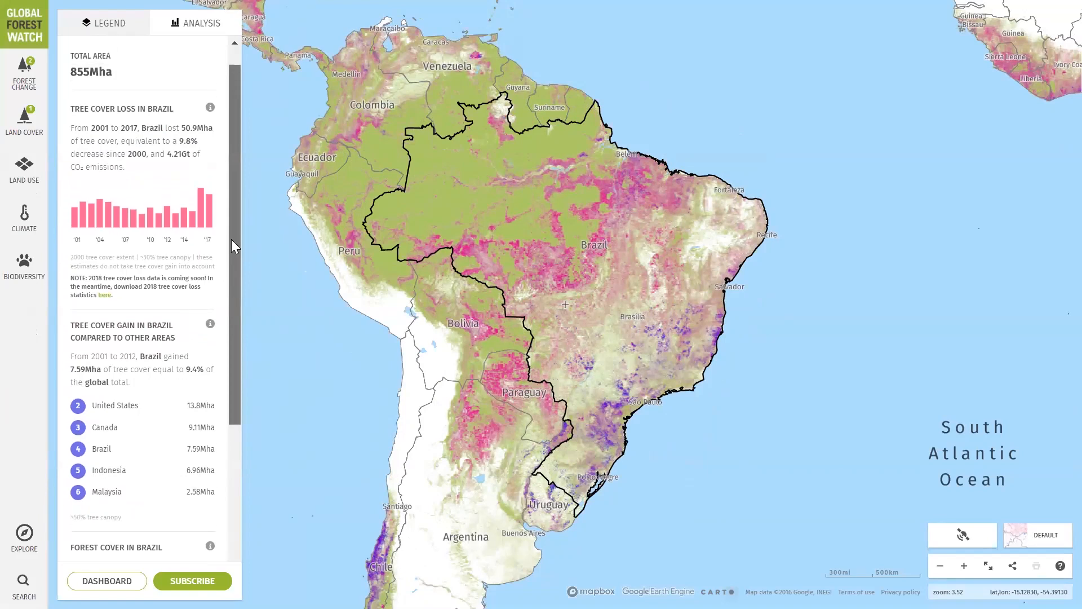
pyautogui.scroll(1, 232, 247)
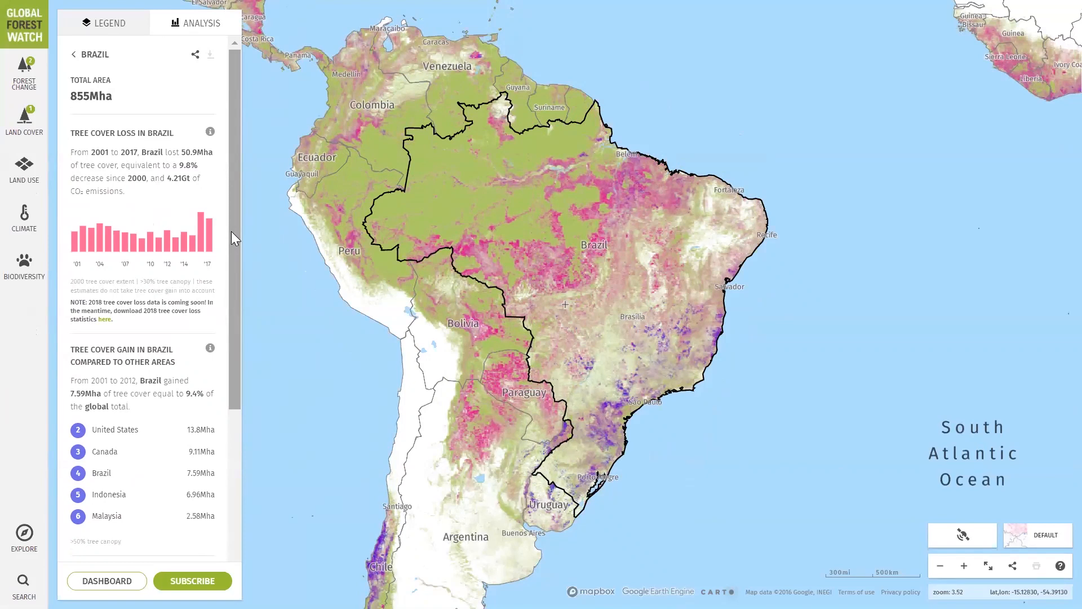
pyautogui.moveTo(231, 231); pyautogui.dragTo(233, 369)
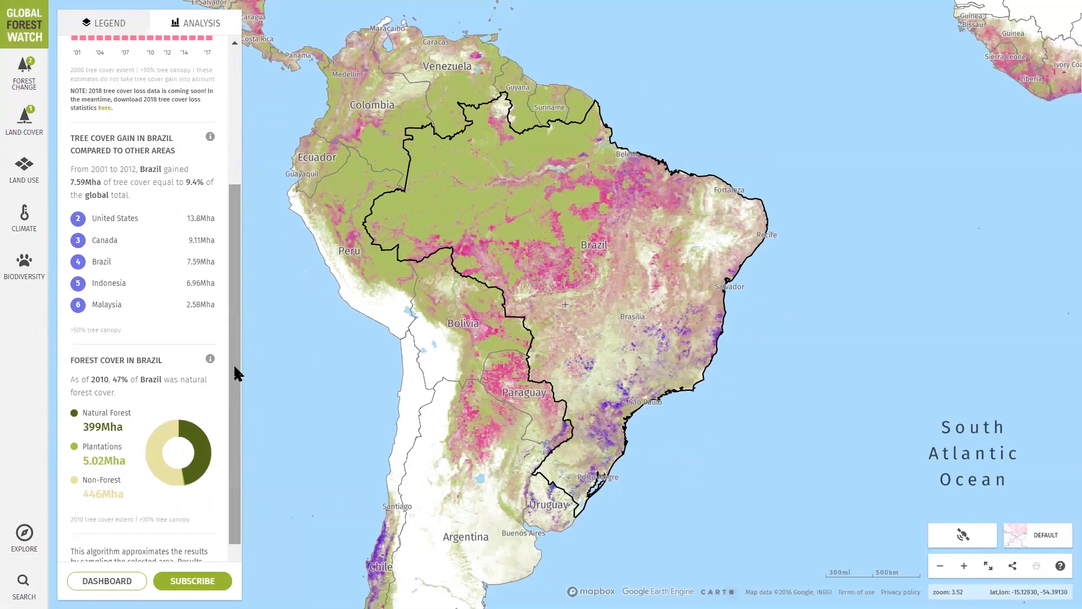
# Read the dataset information for Brazil's forest cover, close it and return to the start of the analysis
pyautogui.click(210, 359)
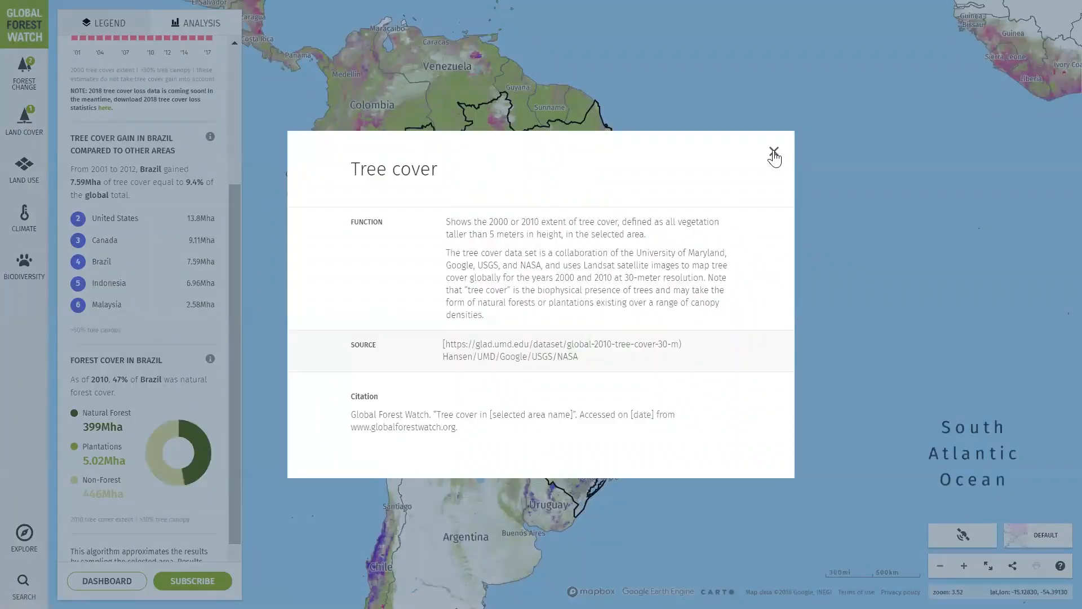
pyautogui.click(774, 154)
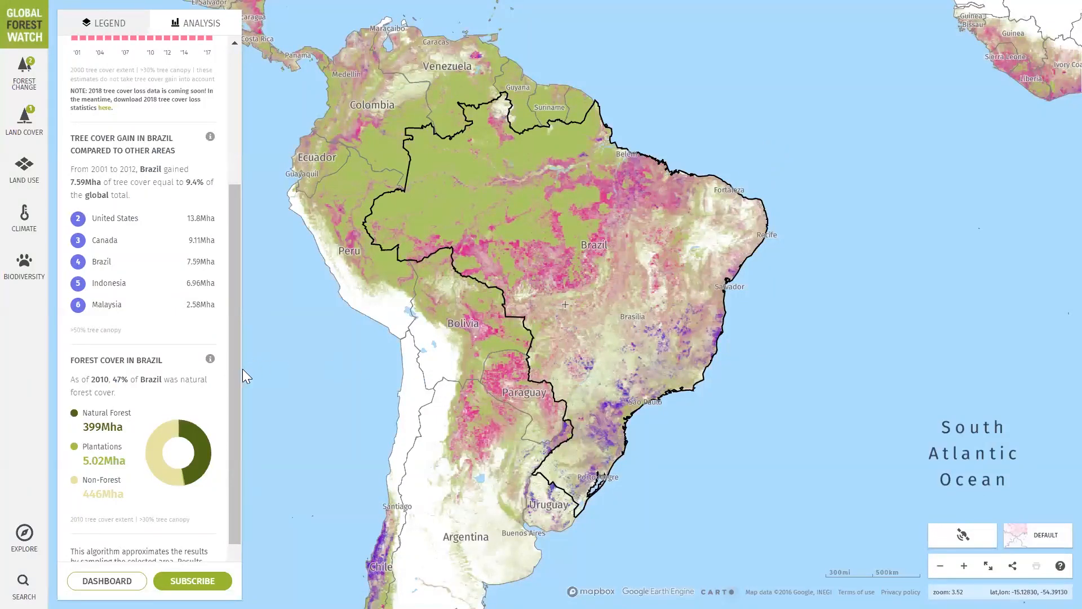
pyautogui.moveTo(237, 364); pyautogui.dragTo(239, 205)
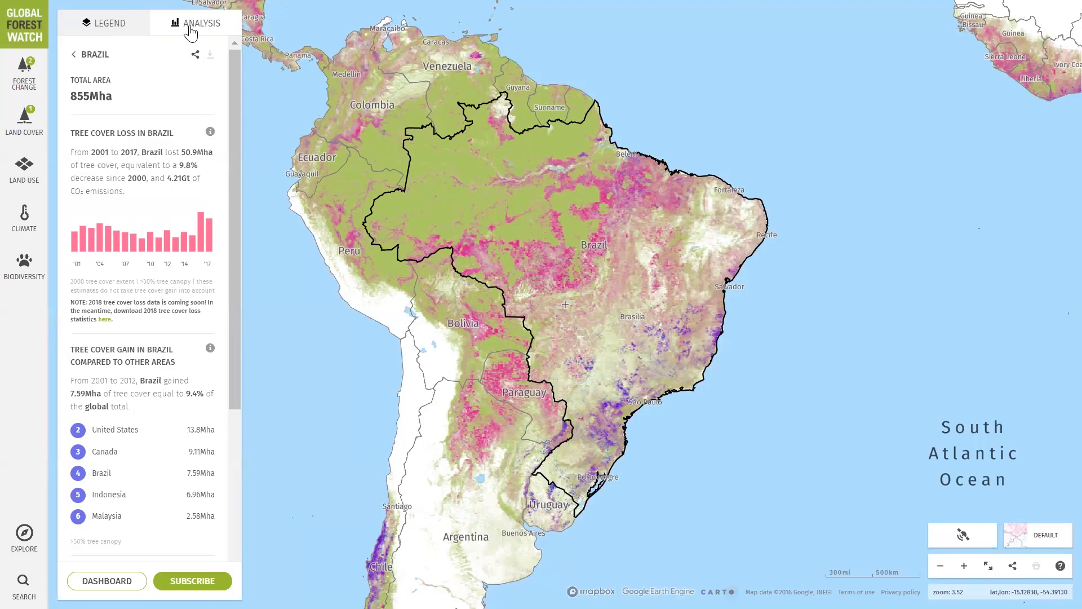
# Examine the tree cover loss layer's timeline and canopy density options in the legend, choosing > 30%
pyautogui.click(95, 28)
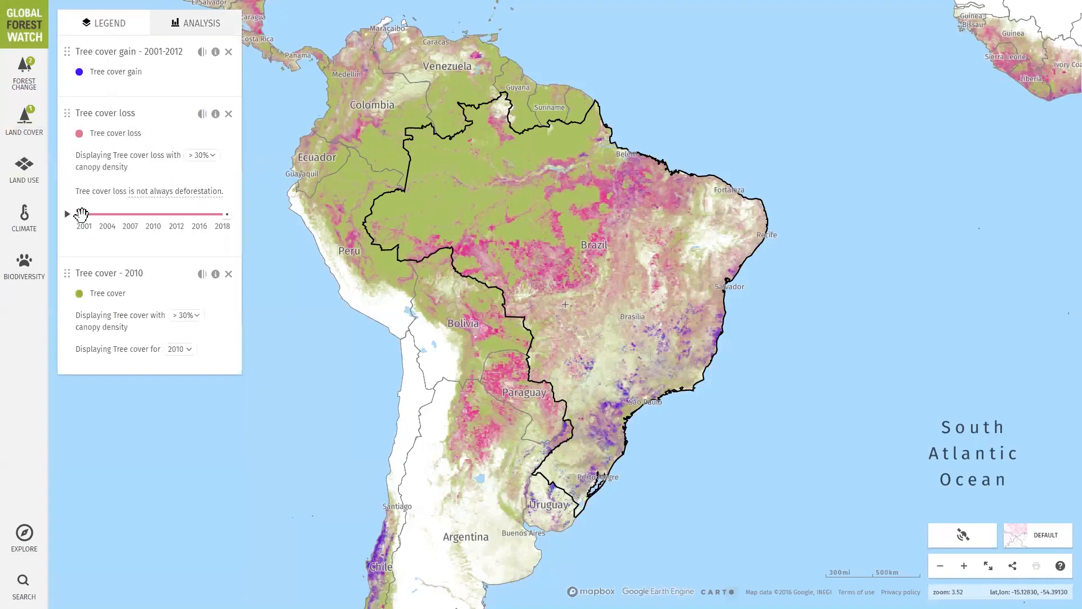
pyautogui.moveTo(82, 214)
pyautogui.mouseDown()
pyautogui.moveTo(131, 215)
pyautogui.moveTo(68, 230)
pyautogui.mouseUp()
pyautogui.click(205, 158)
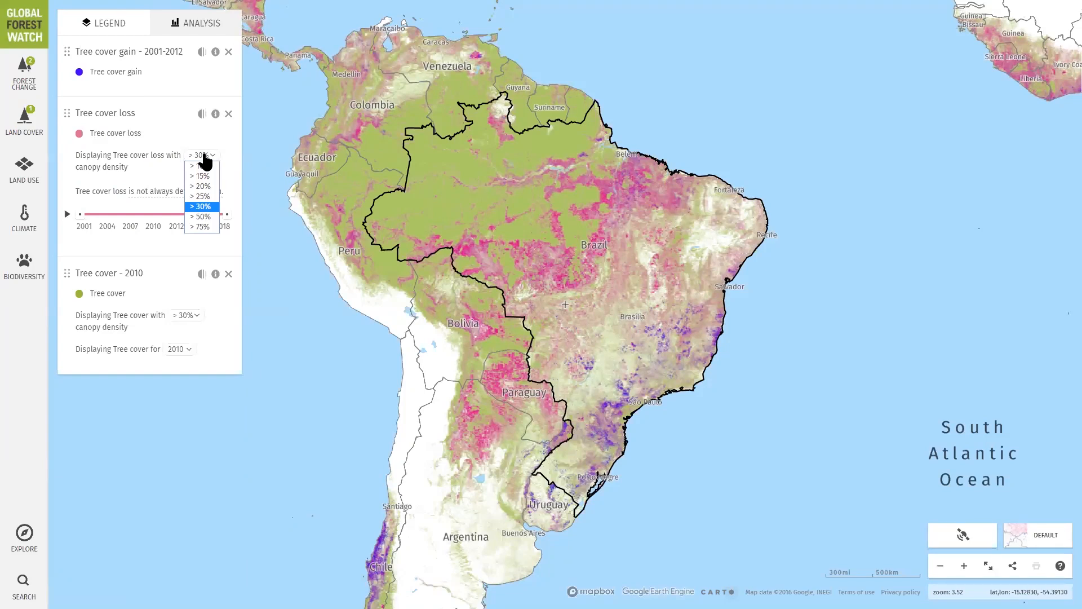
pyautogui.click(215, 209)
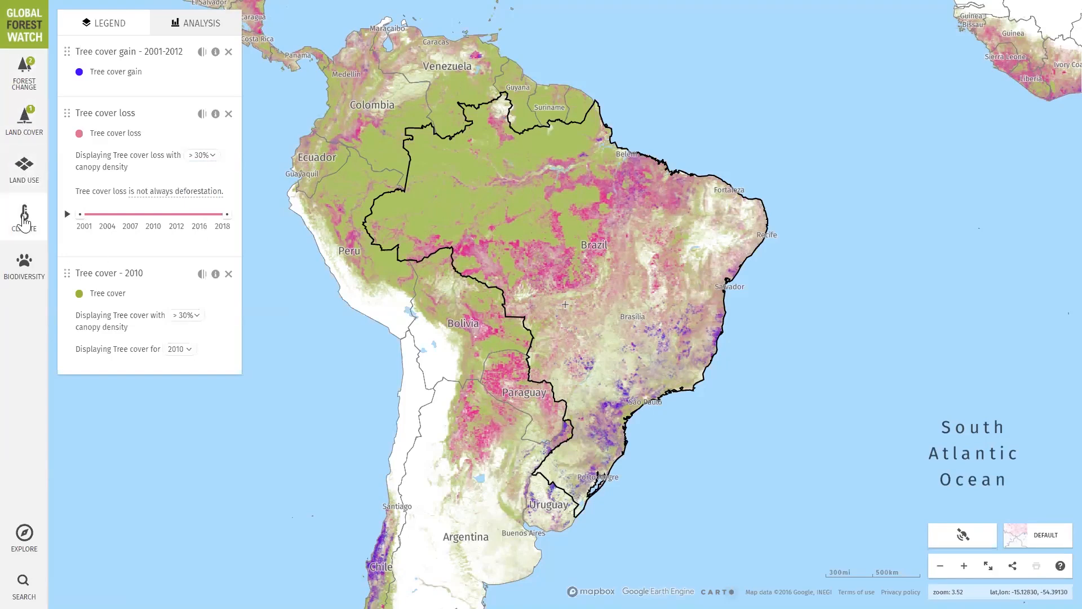
# Add the Biomass loss climate layer to the map and exit the Brazil analysis
pyautogui.click(24, 222)
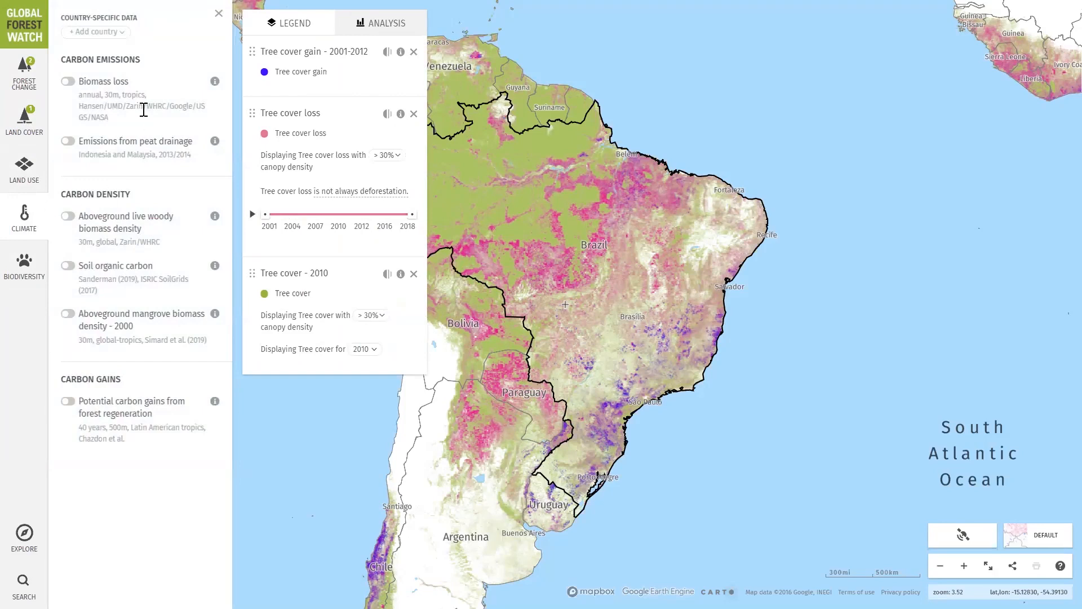
pyautogui.click(117, 88)
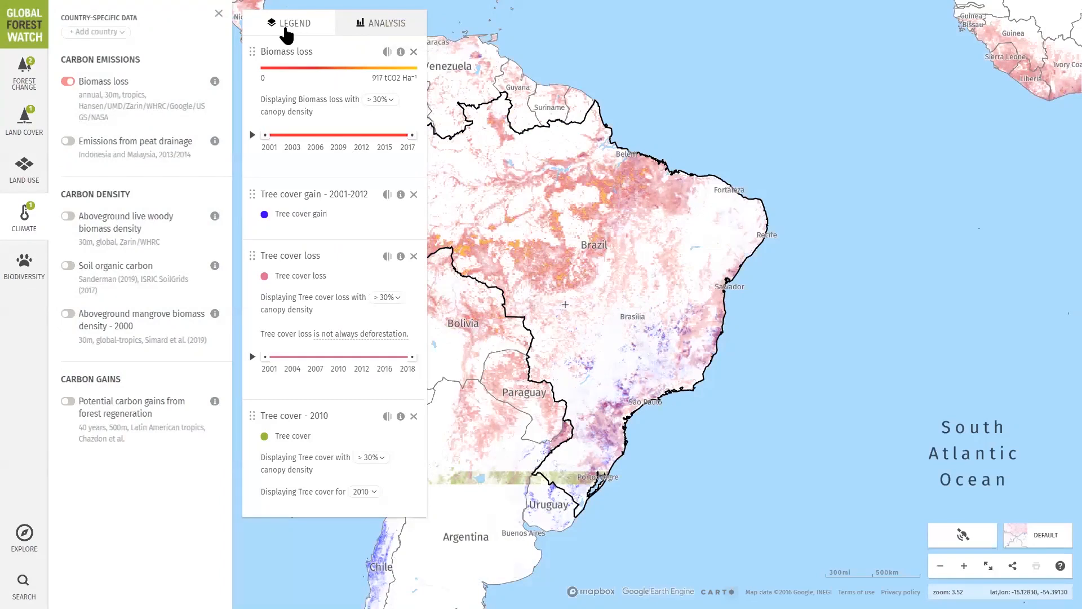
pyautogui.click(374, 26)
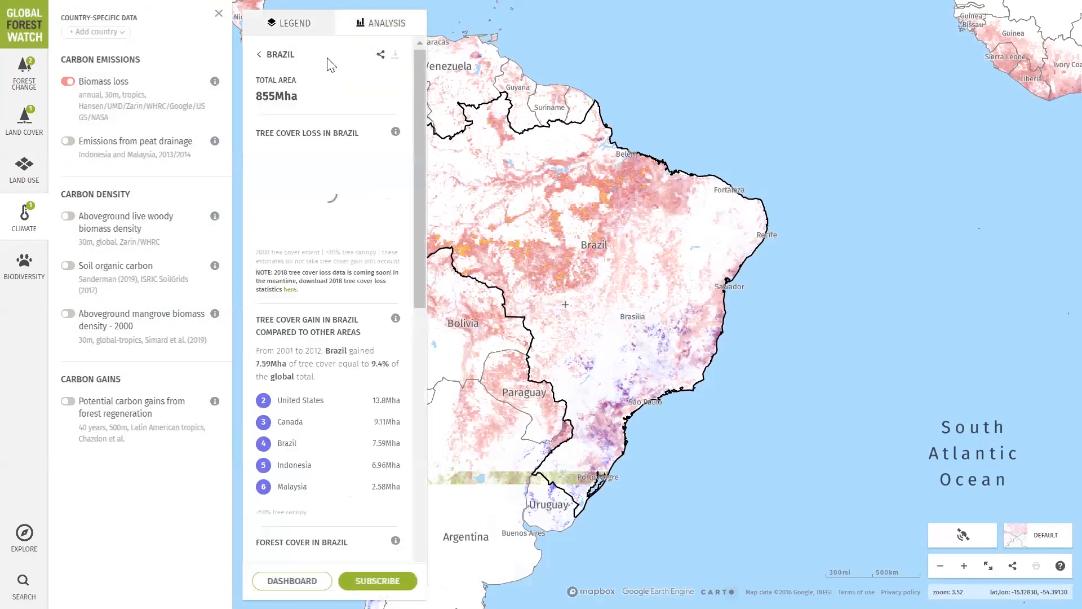
pyautogui.click(260, 55)
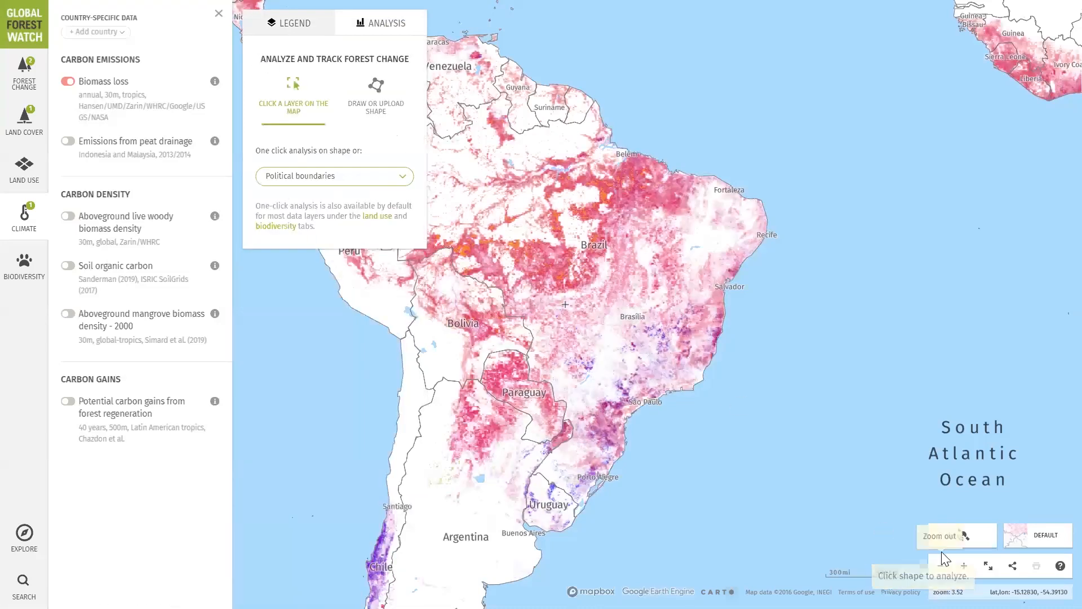
# Analyze the state of Mato Grosso, Brazil by its political boundary, and exit its analysis results
pyautogui.click(966, 565)
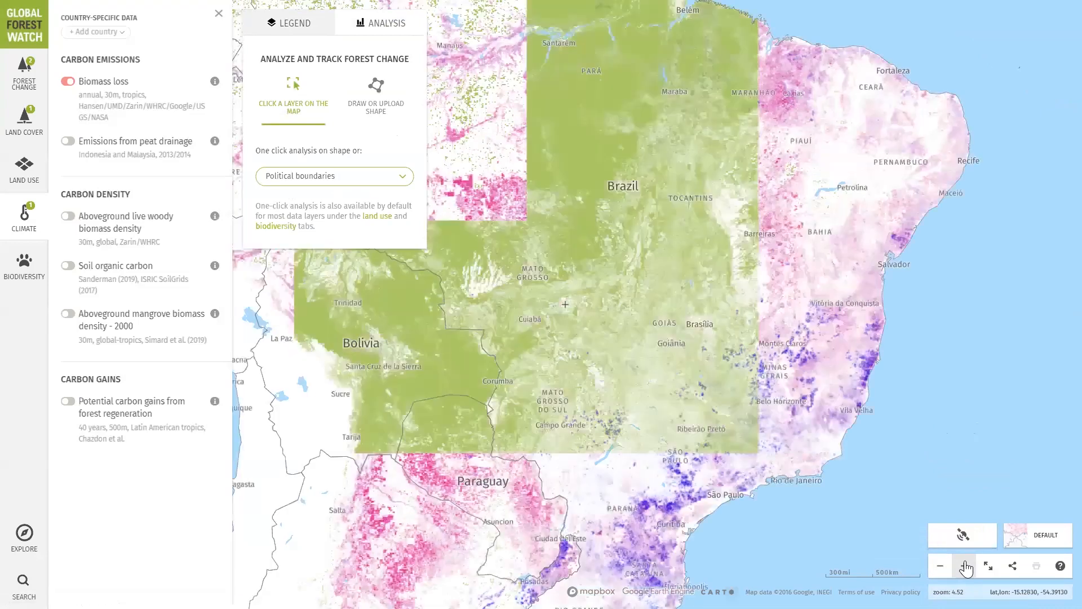
pyautogui.click(965, 565)
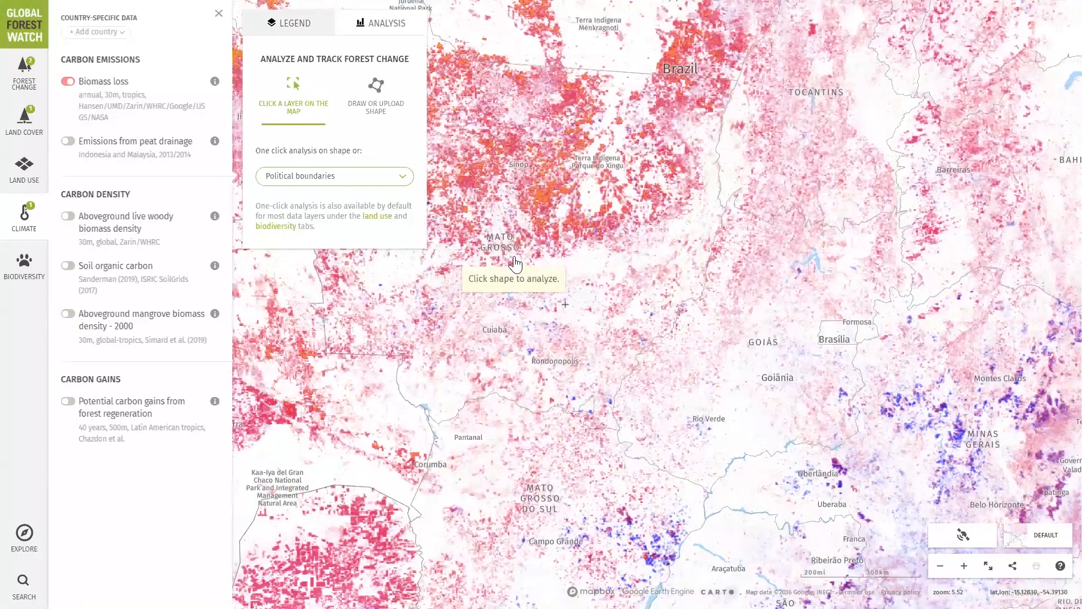
pyautogui.click(516, 263)
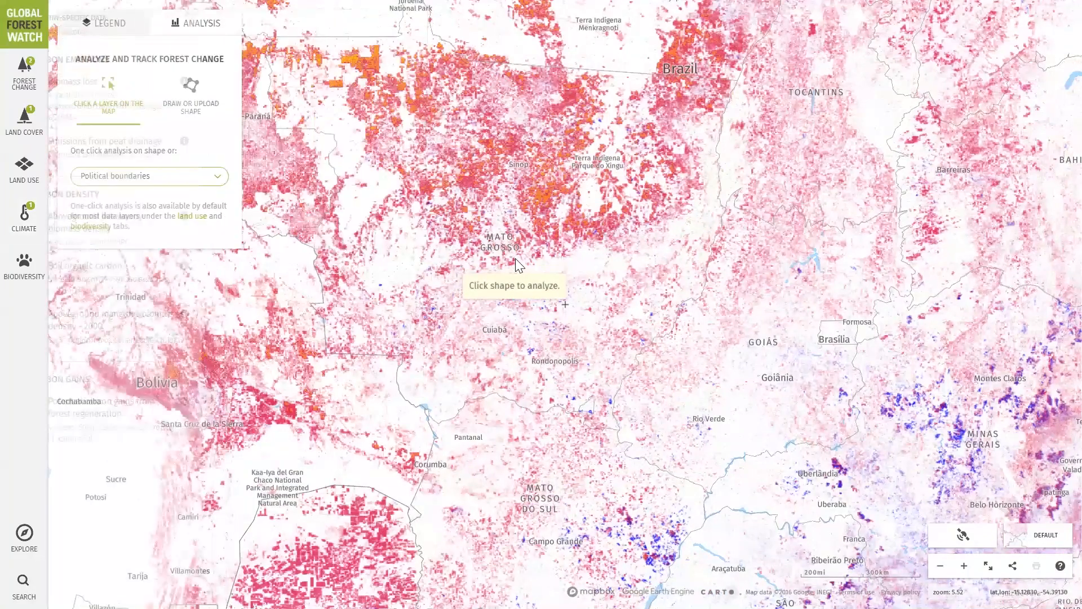
pyautogui.click(516, 264)
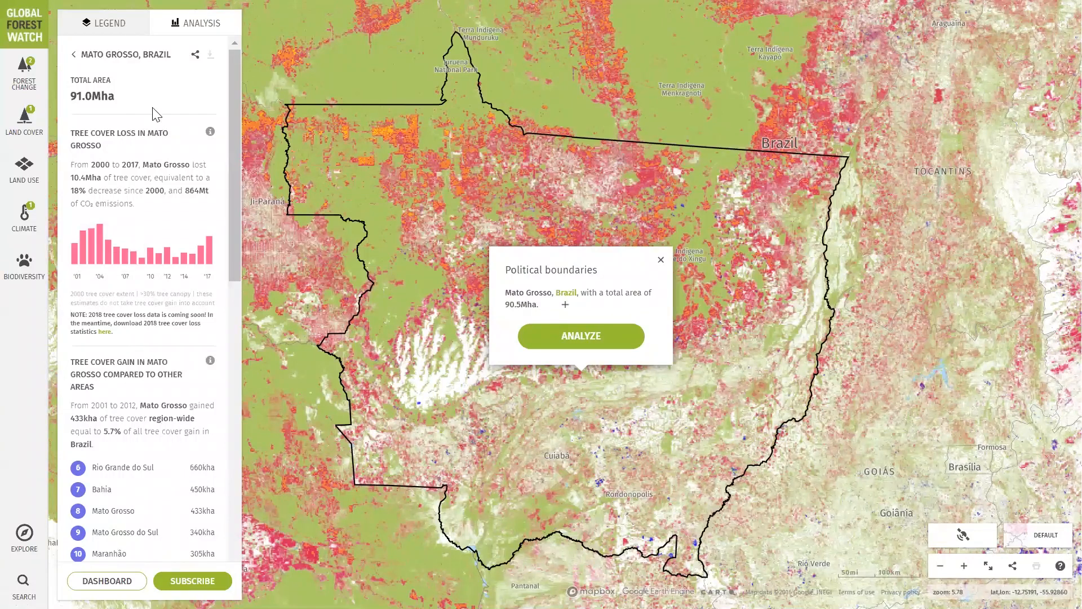
pyautogui.click(133, 61)
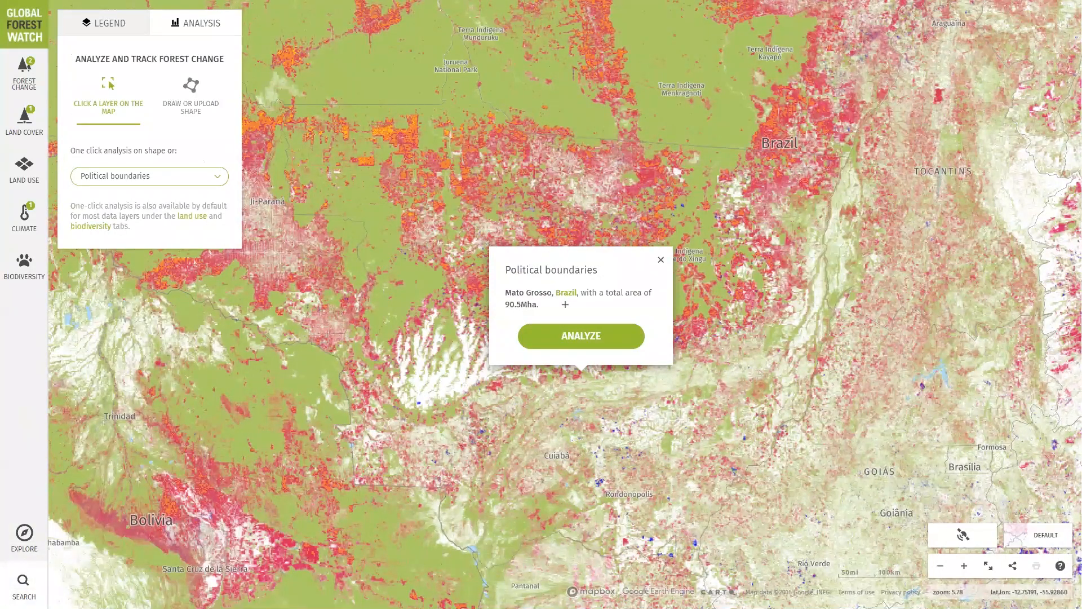
# Search datasets and locations for "loreto" and open the analysis of Loreto, Peru
pyautogui.click(23, 584)
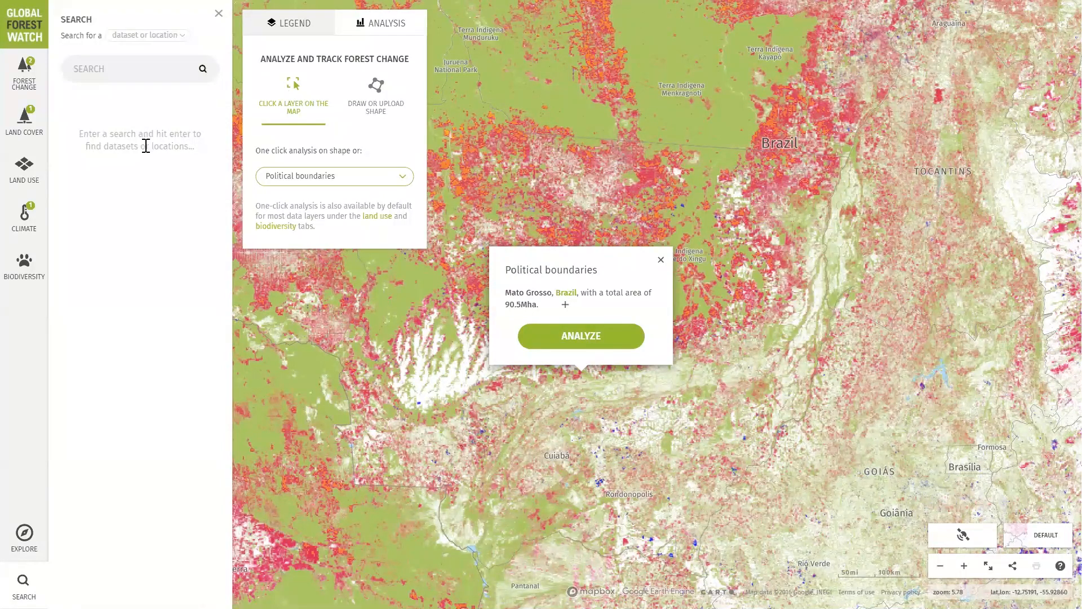
pyautogui.click(172, 39)
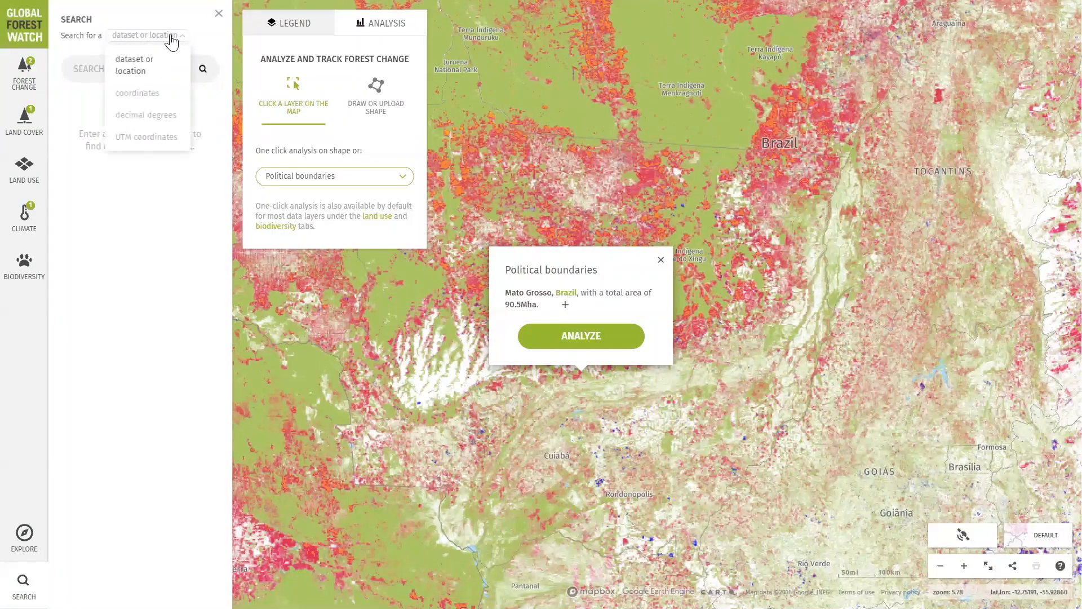
pyautogui.click(172, 36)
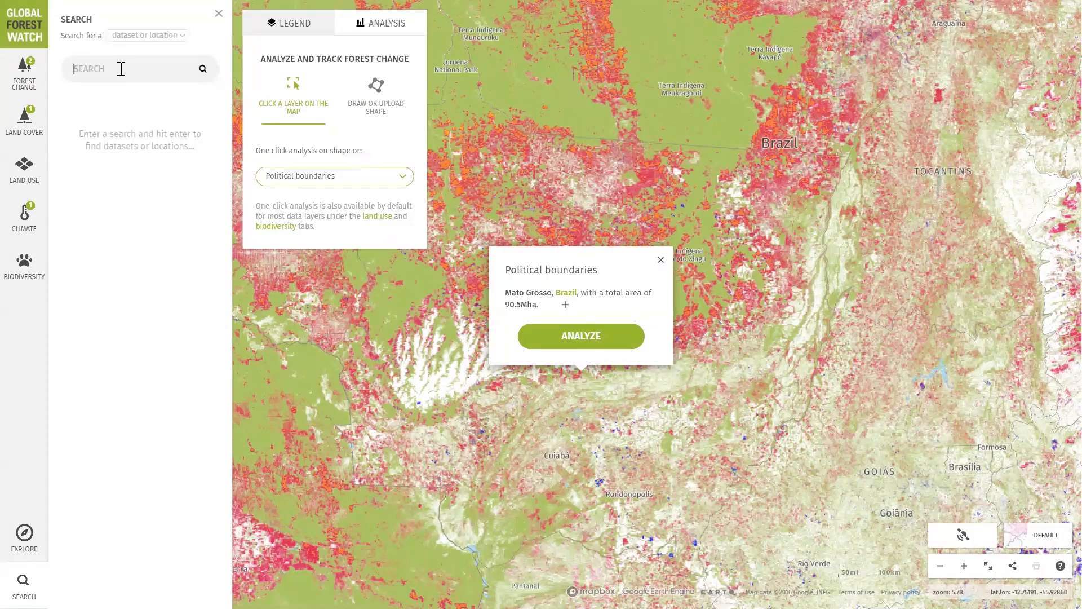
pyautogui.write('loreto')
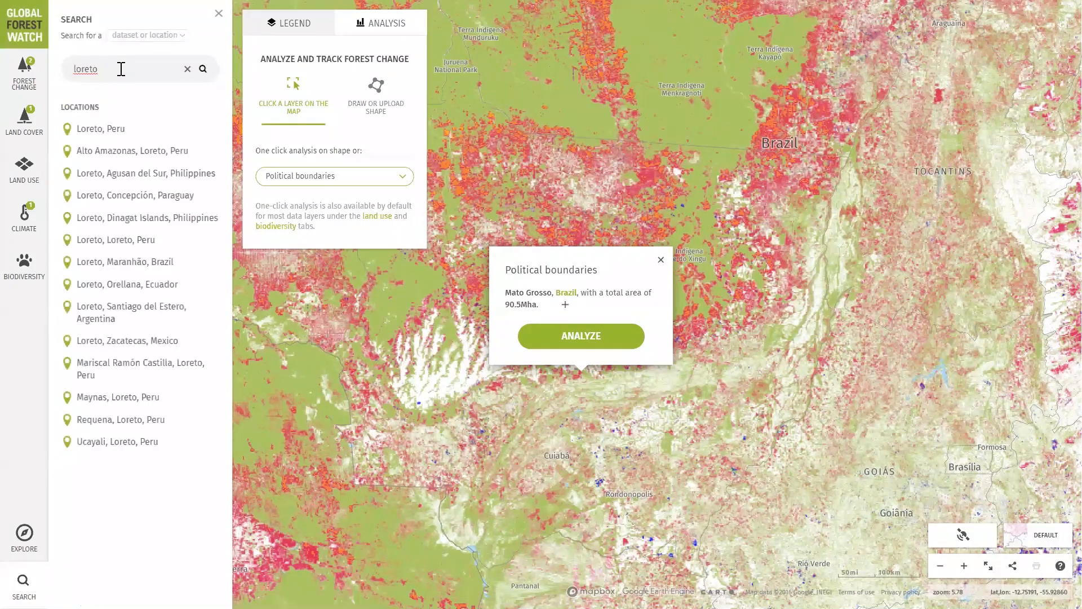
pyautogui.click(104, 130)
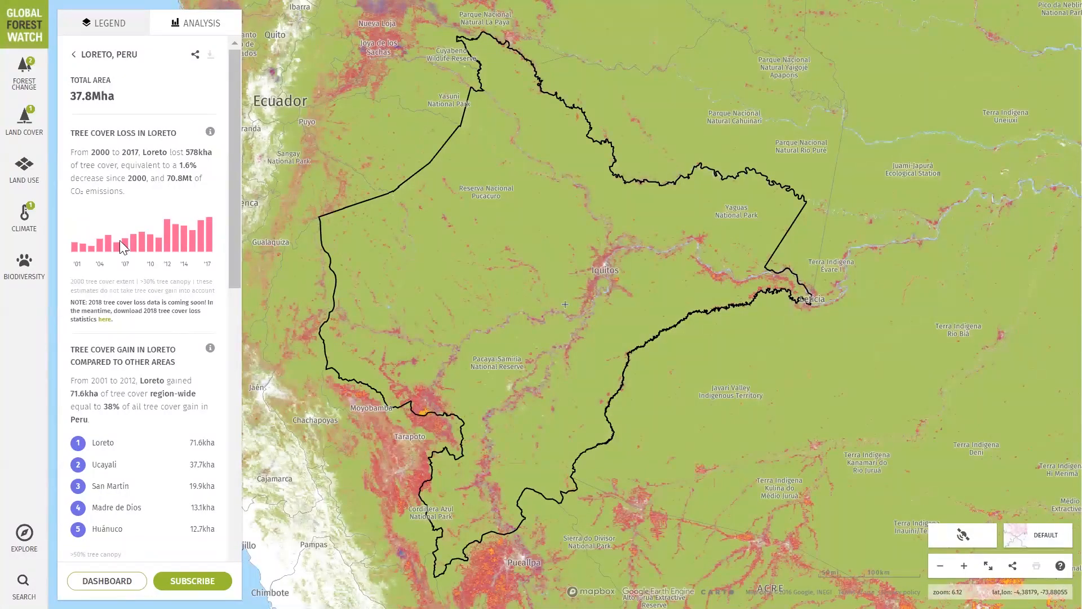
# Exit the Loreto analysis and remove the Biomass loss, Tree cover gain, Tree cover loss and Tree cover layers from the map
pyautogui.moveTo(123, 248)
pyautogui.click(90, 61)
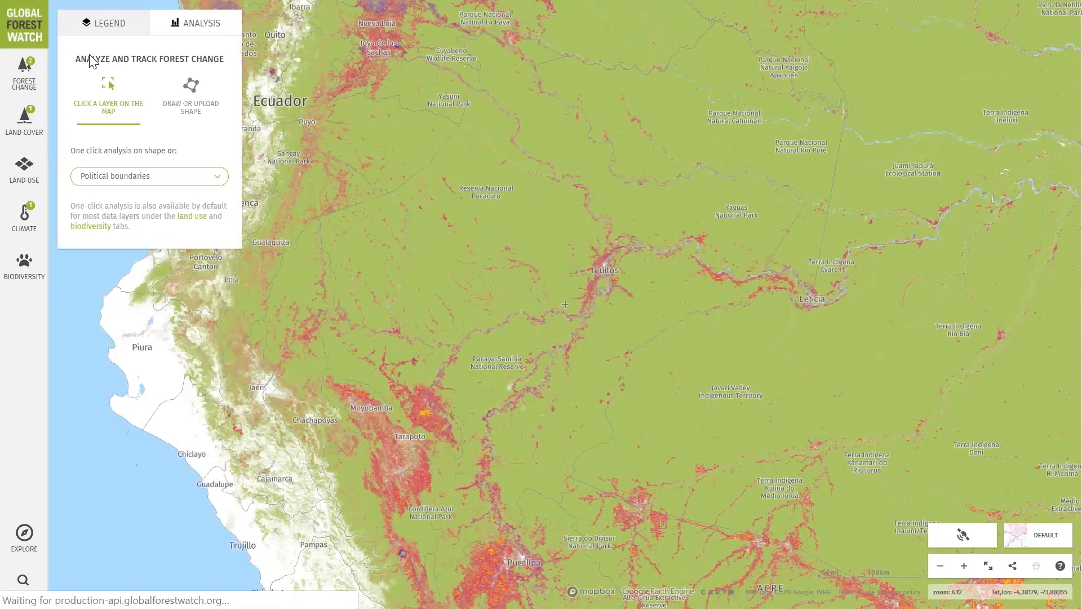
pyautogui.click(109, 25)
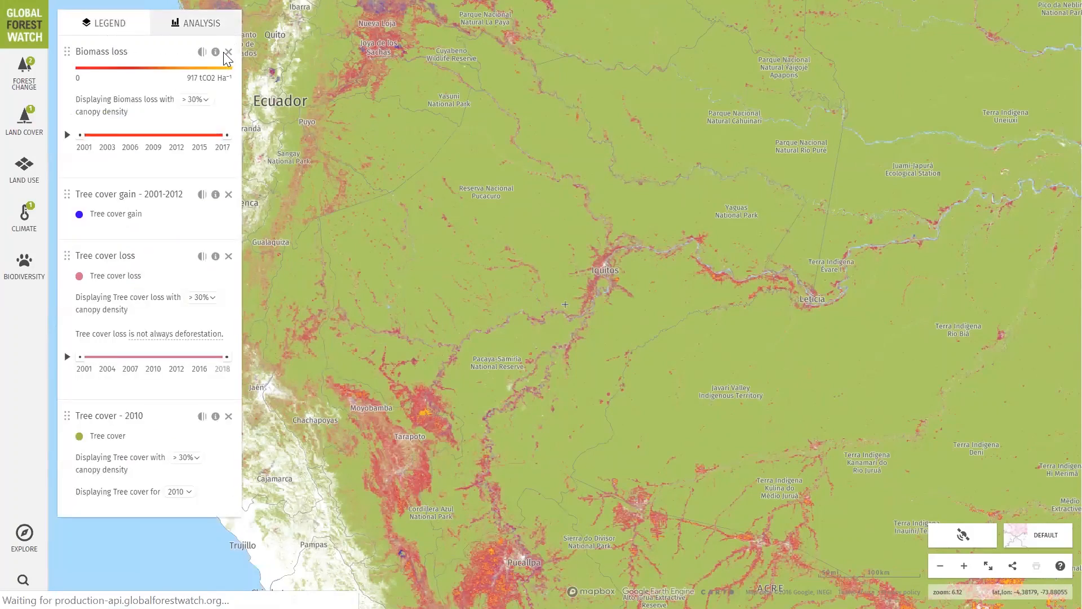
pyautogui.click(228, 51)
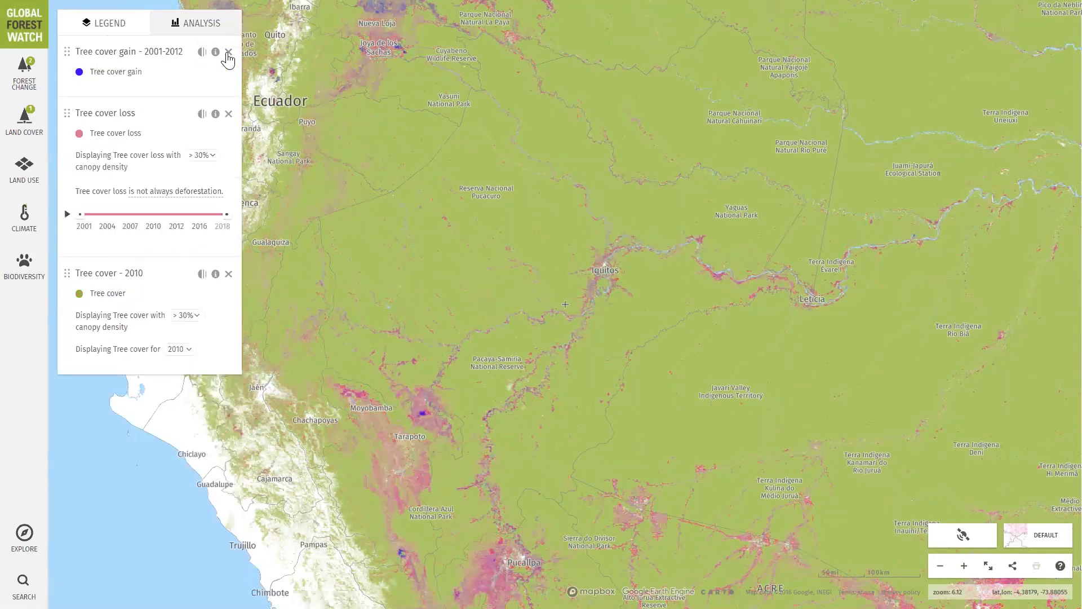
pyautogui.click(228, 52)
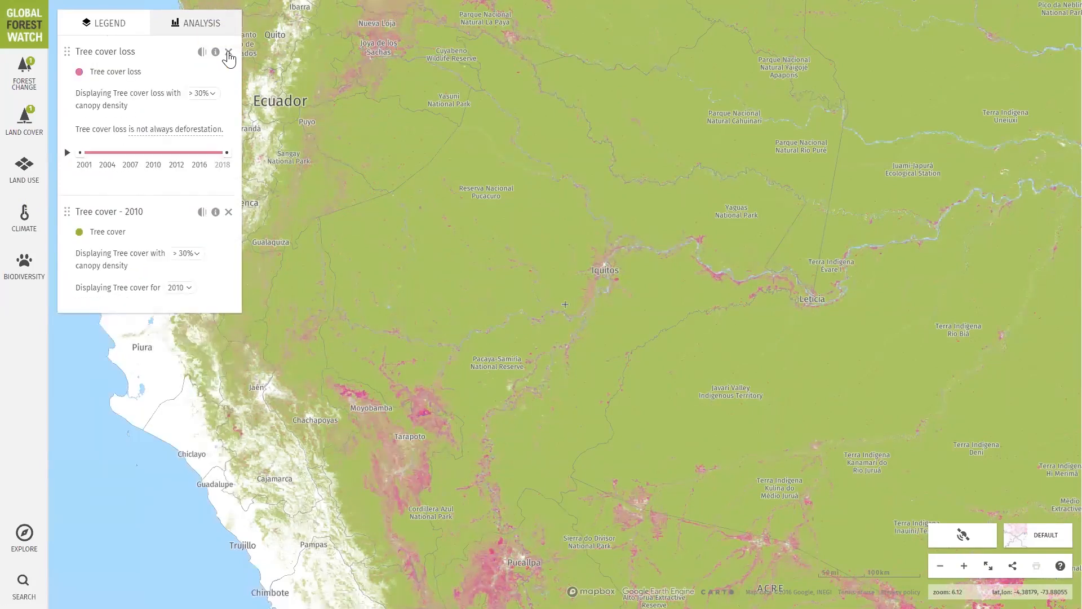
pyautogui.click(228, 51)
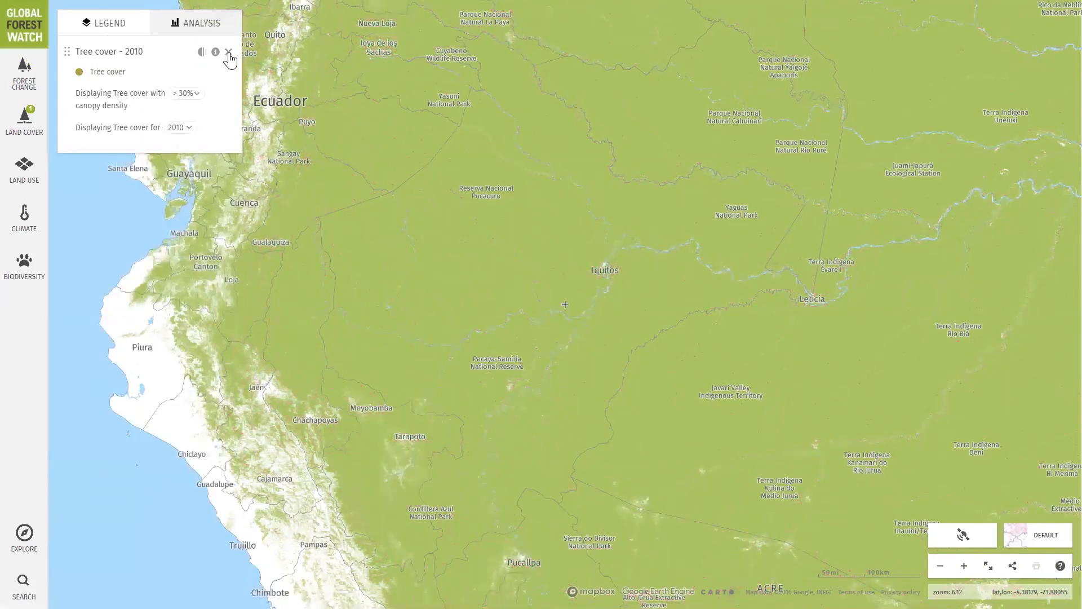
pyautogui.click(229, 53)
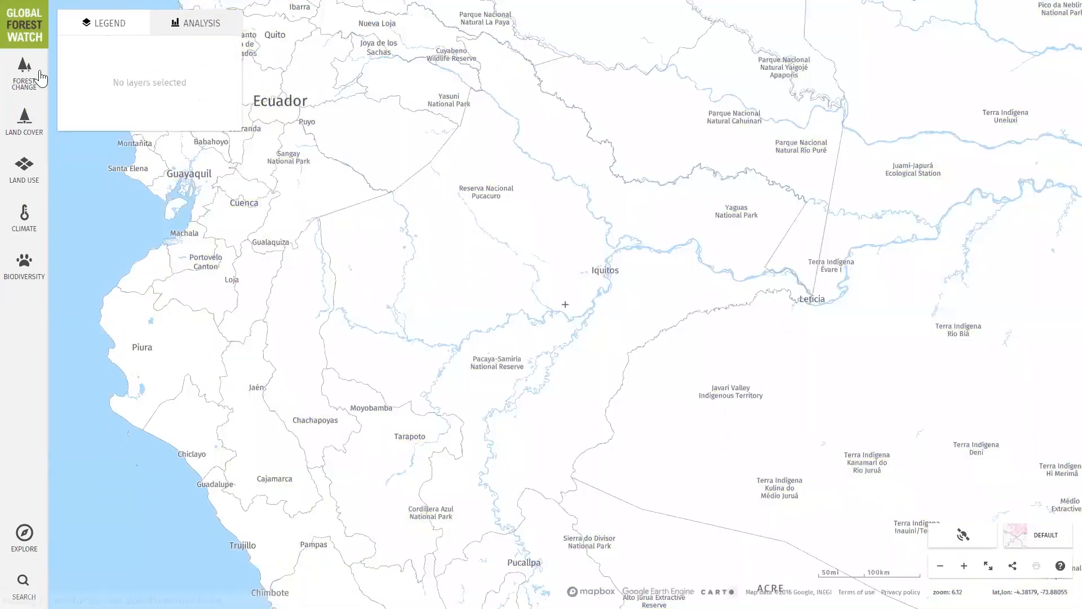
# Add the GLAD alerts deforestation layer to the map and read its dataset information
pyautogui.click(16, 76)
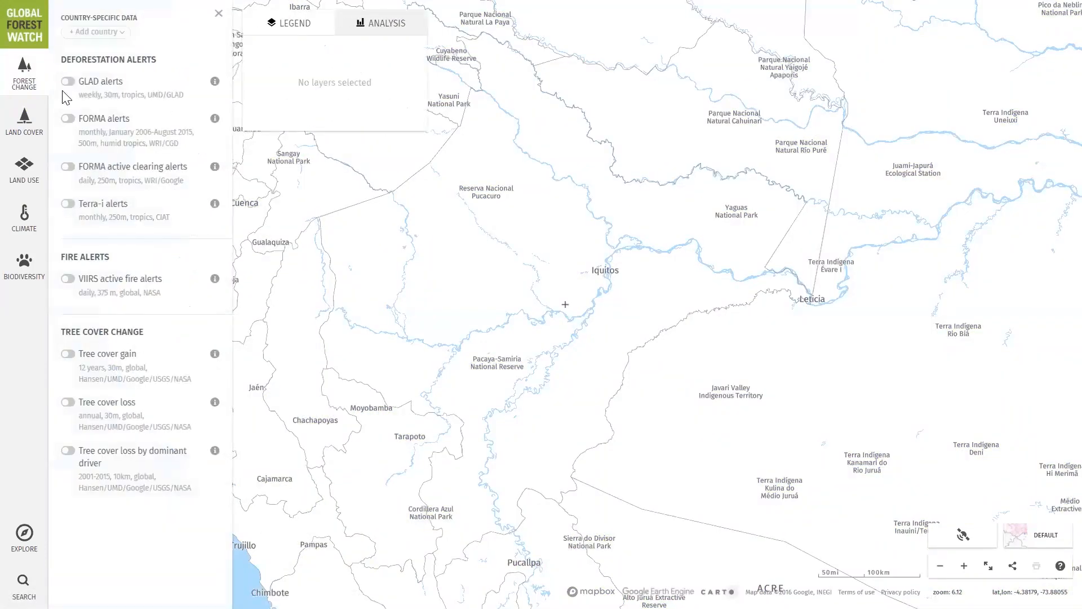
pyautogui.click(94, 87)
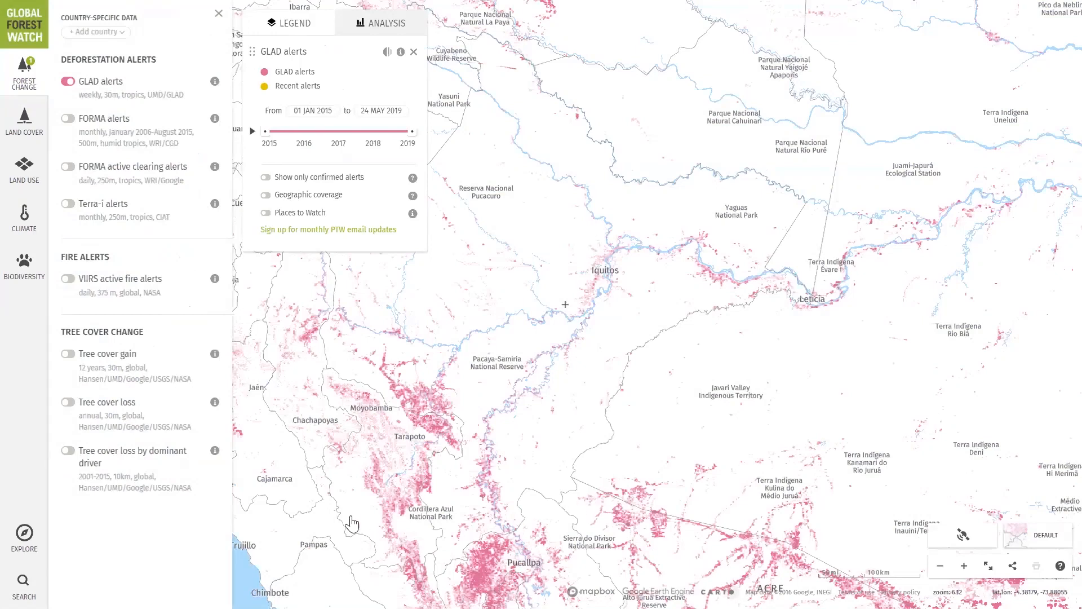
pyautogui.moveTo(215, 83)
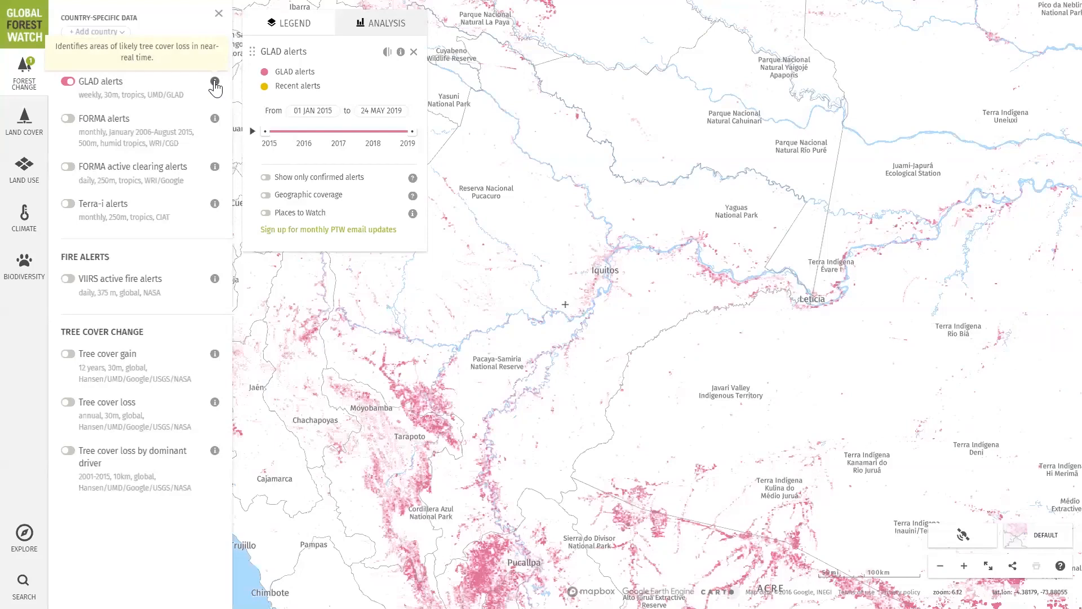
pyautogui.click(215, 83)
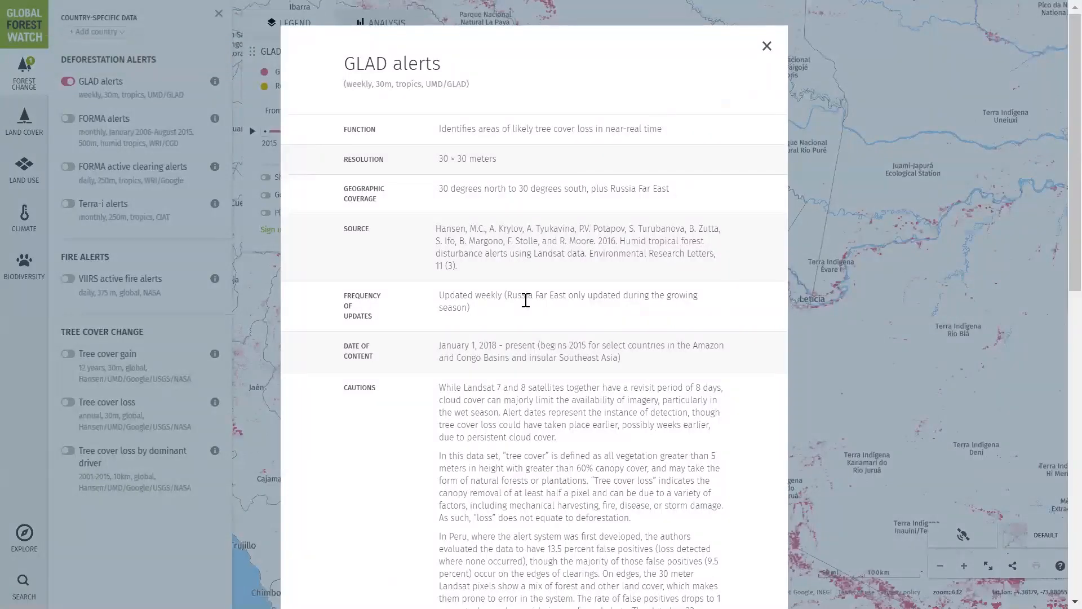
pyautogui.click(767, 46)
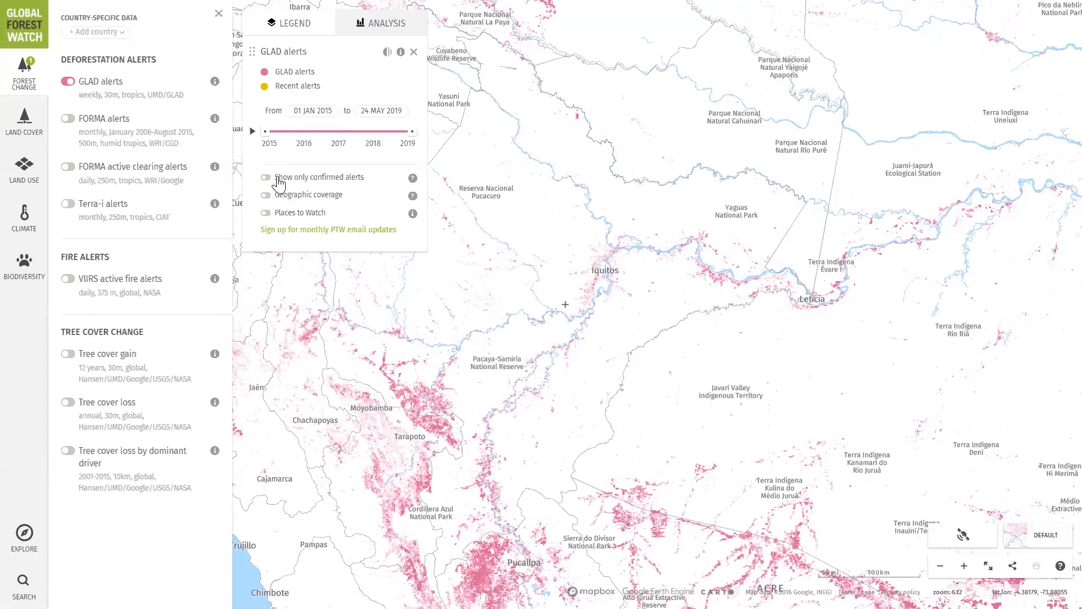
# Show only confirmed GLAD alerts and open the analysis of Loreto, Peru from the earlier location search
pyautogui.click(278, 179)
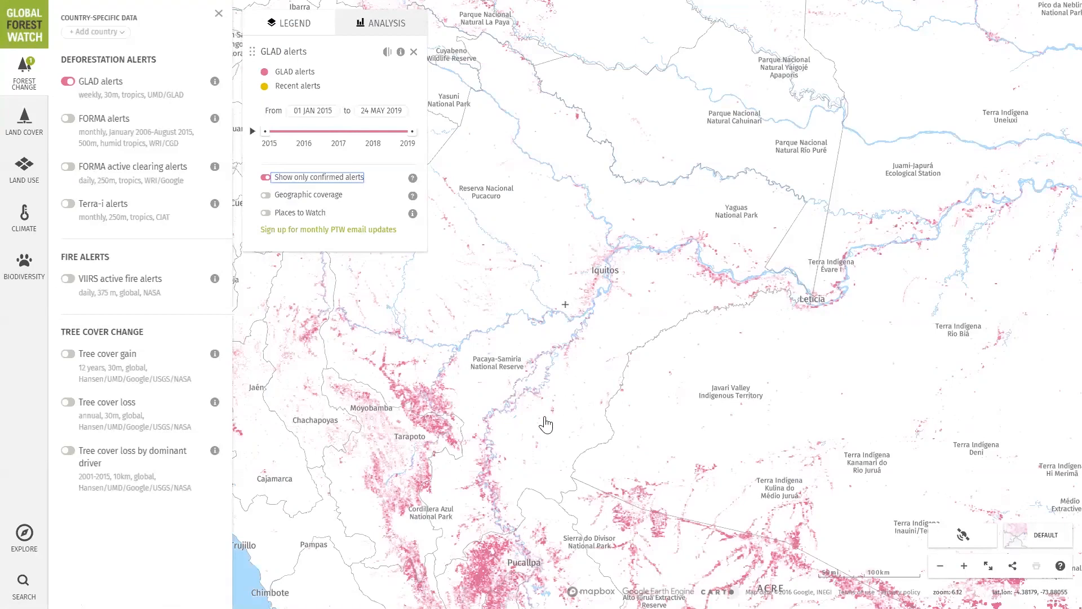
pyautogui.moveTo(562, 364); pyautogui.dragTo(613, 263)
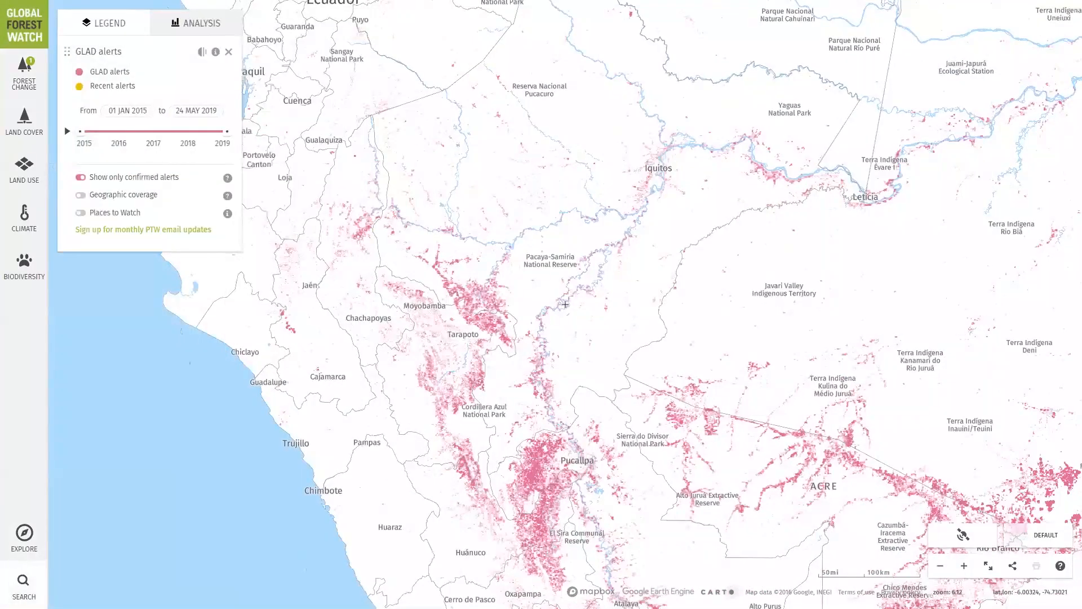
pyautogui.click(23, 583)
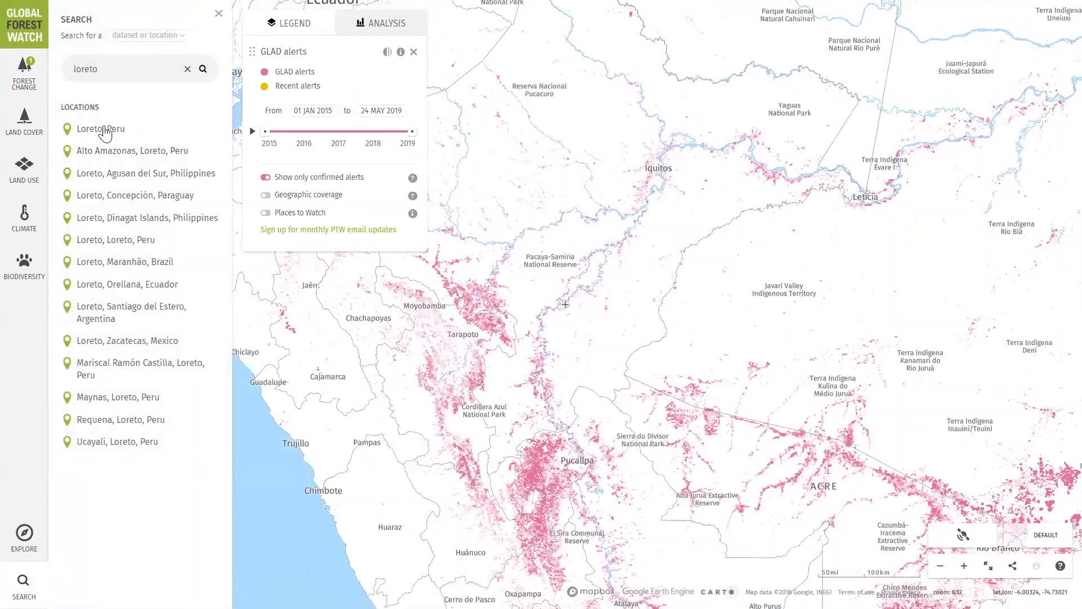
pyautogui.click(104, 131)
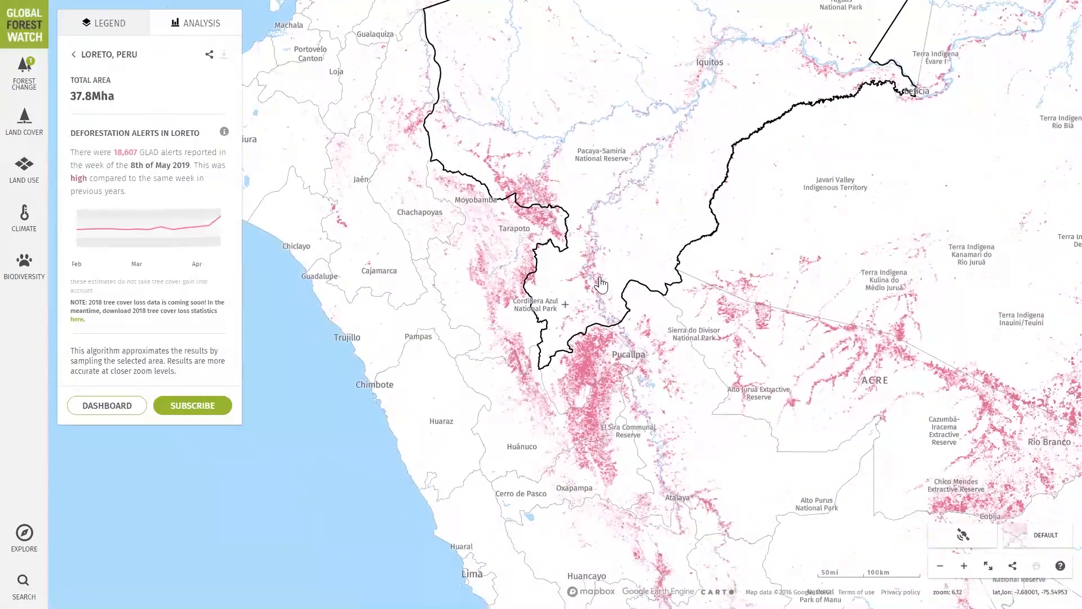
# Zoom in on the road-like lines of GLAD alerts west of the river near Contamana in southern Loreto
pyautogui.click(964, 566)
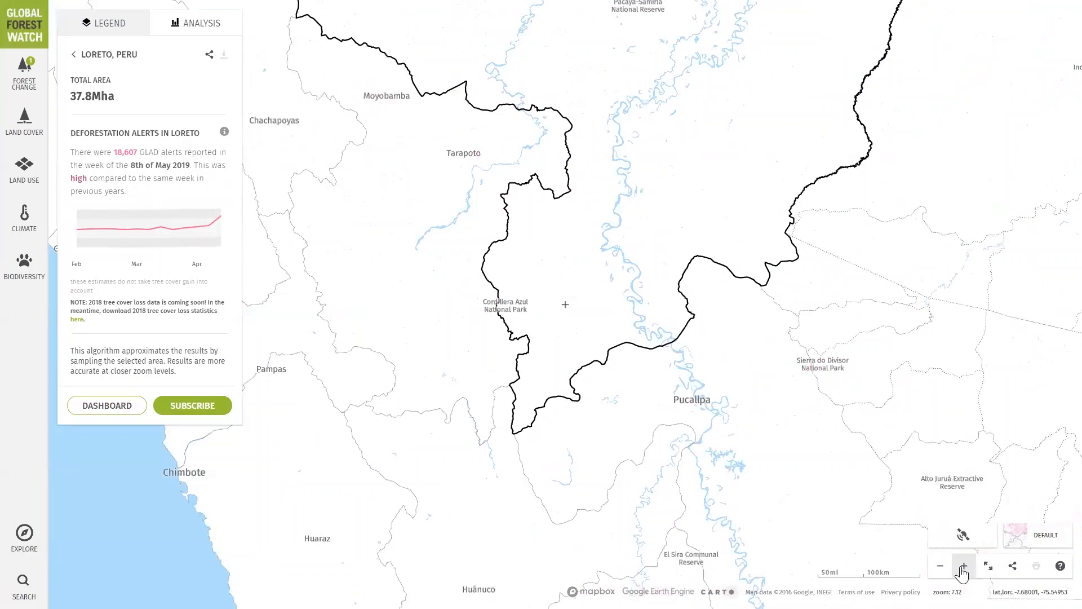
pyautogui.click(962, 567)
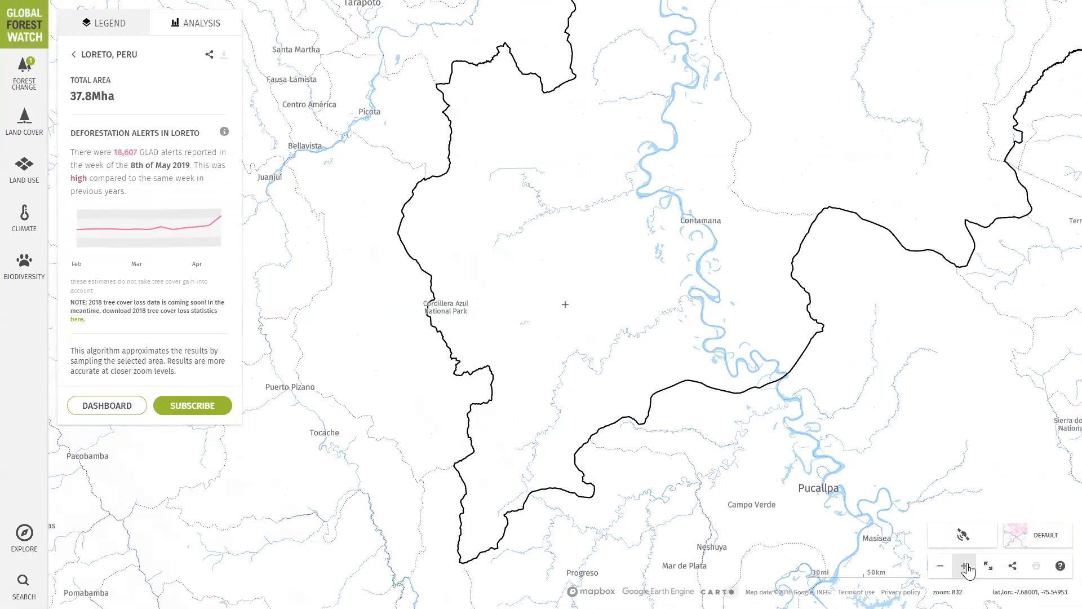
pyautogui.click(965, 566)
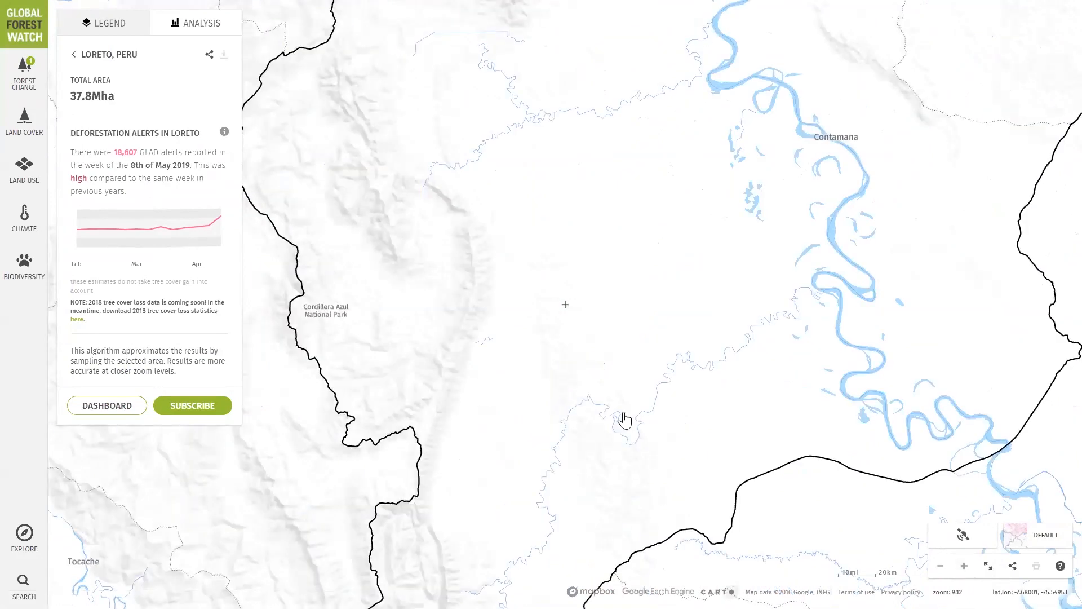
pyautogui.moveTo(616, 364); pyautogui.dragTo(601, 340)
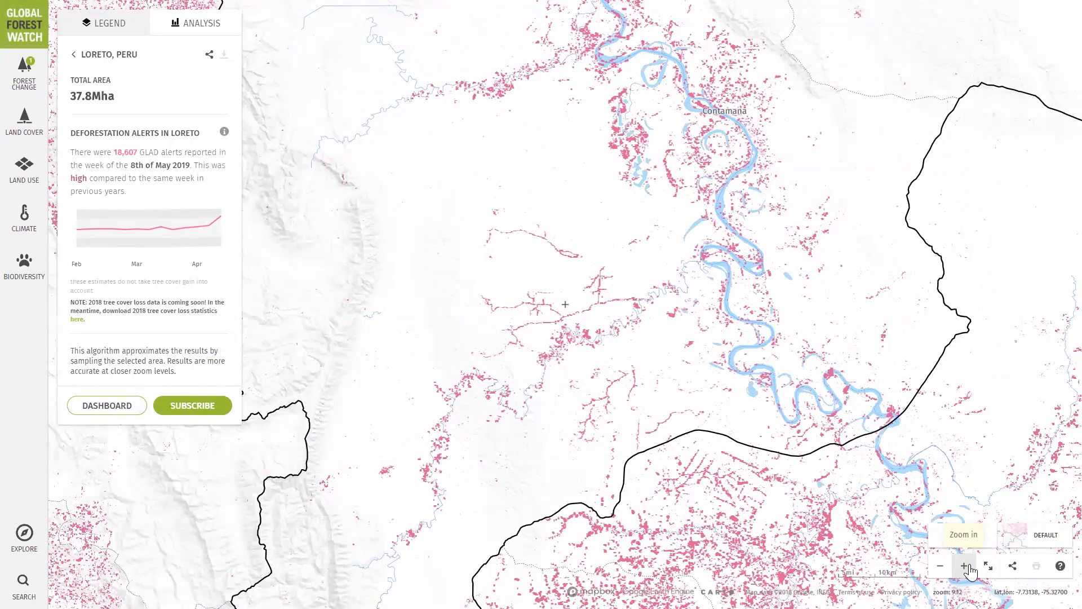
pyautogui.click(964, 566)
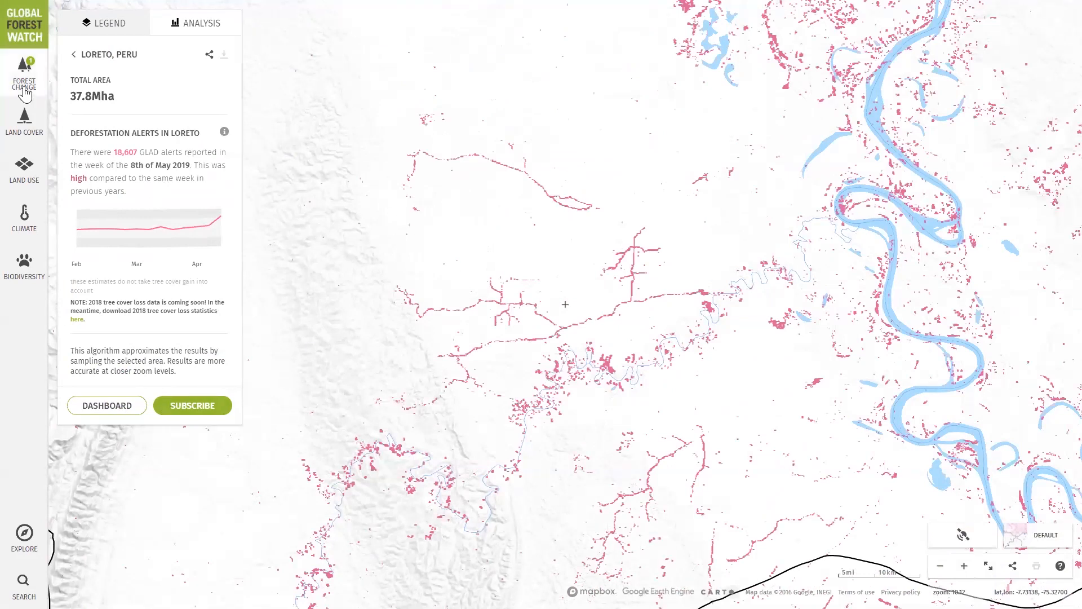
# Overlay the Primary forests land cover layer on the GLAD alerts, then turn it off again
pyautogui.click(26, 125)
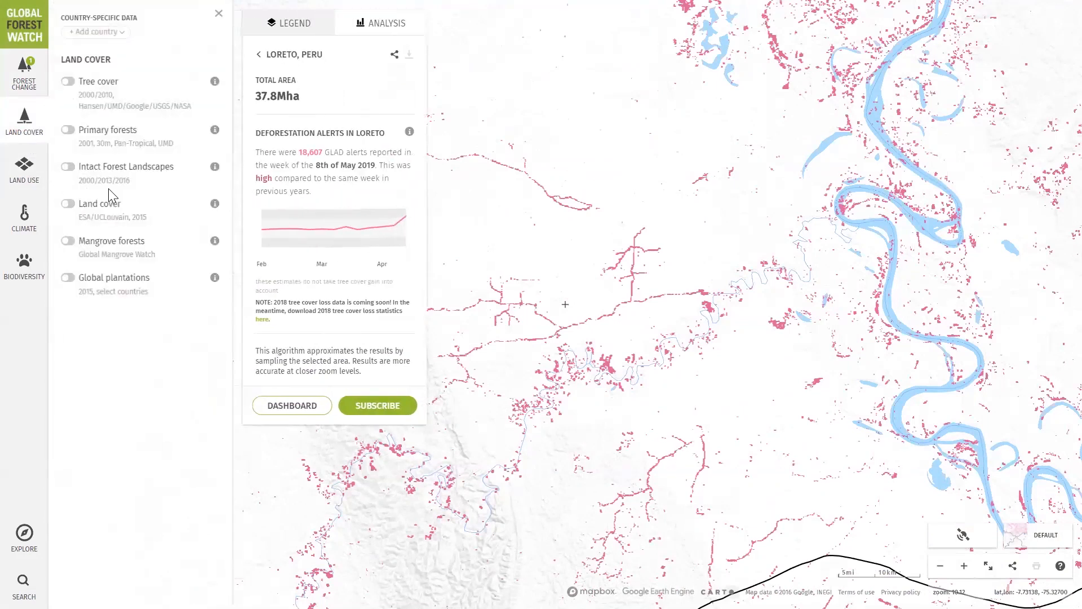
pyautogui.click(105, 136)
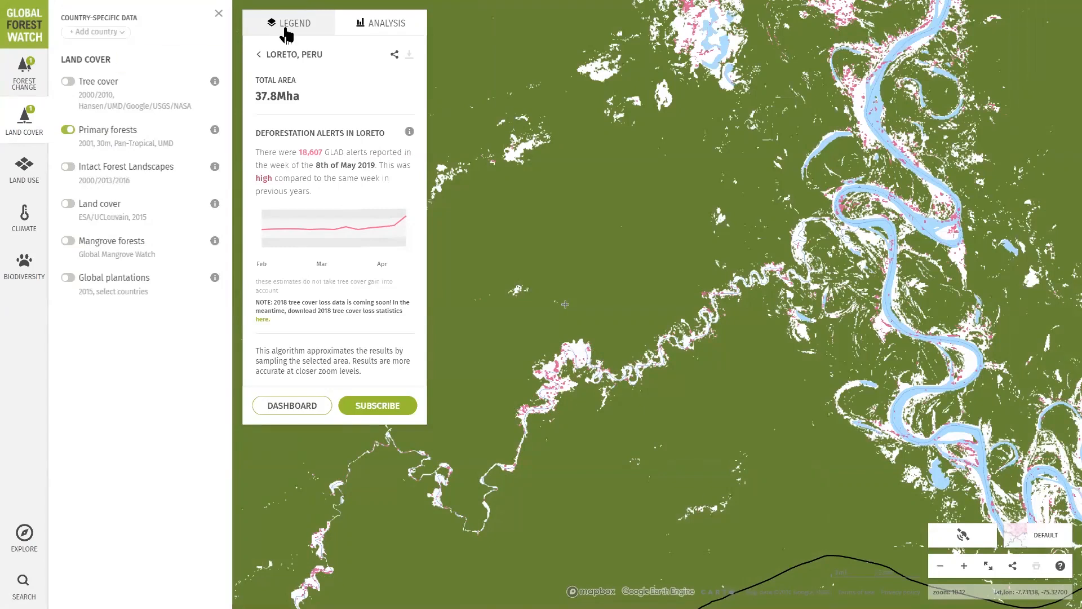
pyautogui.click(286, 25)
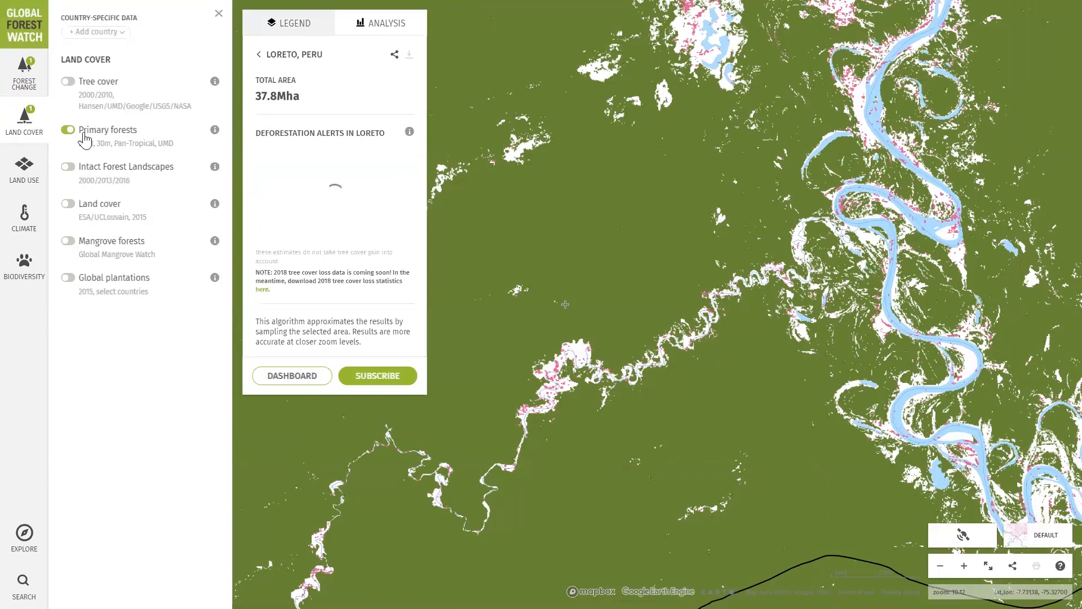
pyautogui.click(69, 135)
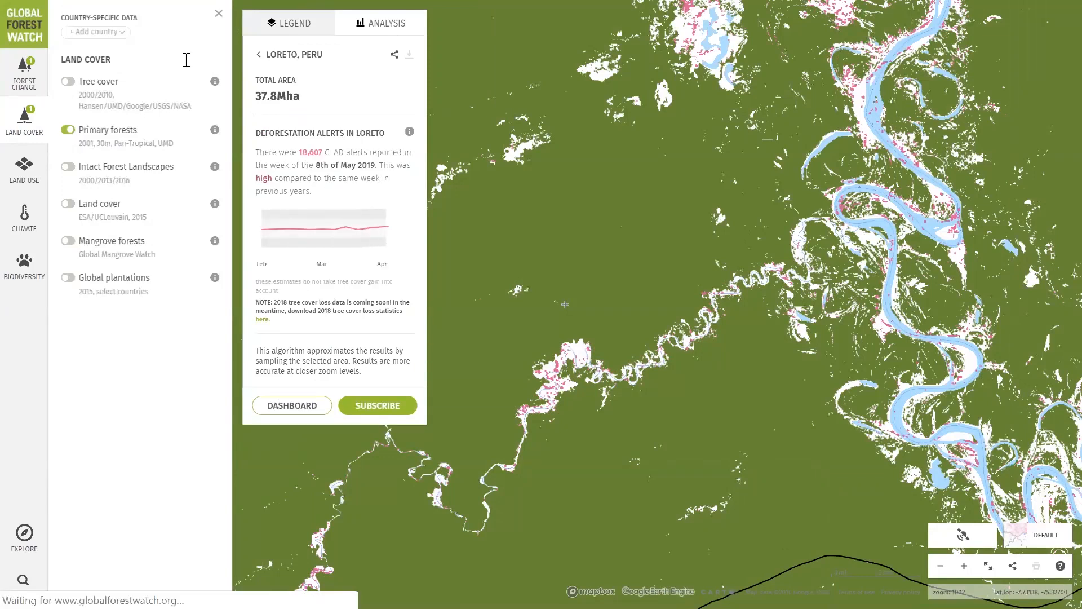
pyautogui.click(219, 13)
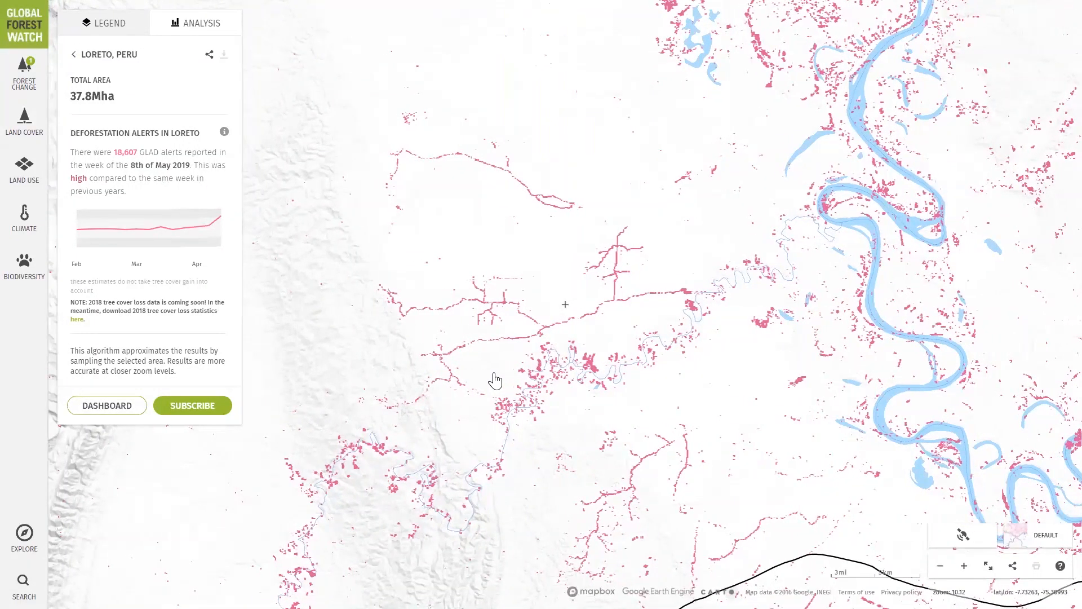
# Overlay the Protected areas conservation layer to compare its boundary with the nearby alerts, and remove it through the legend
pyautogui.click(24, 169)
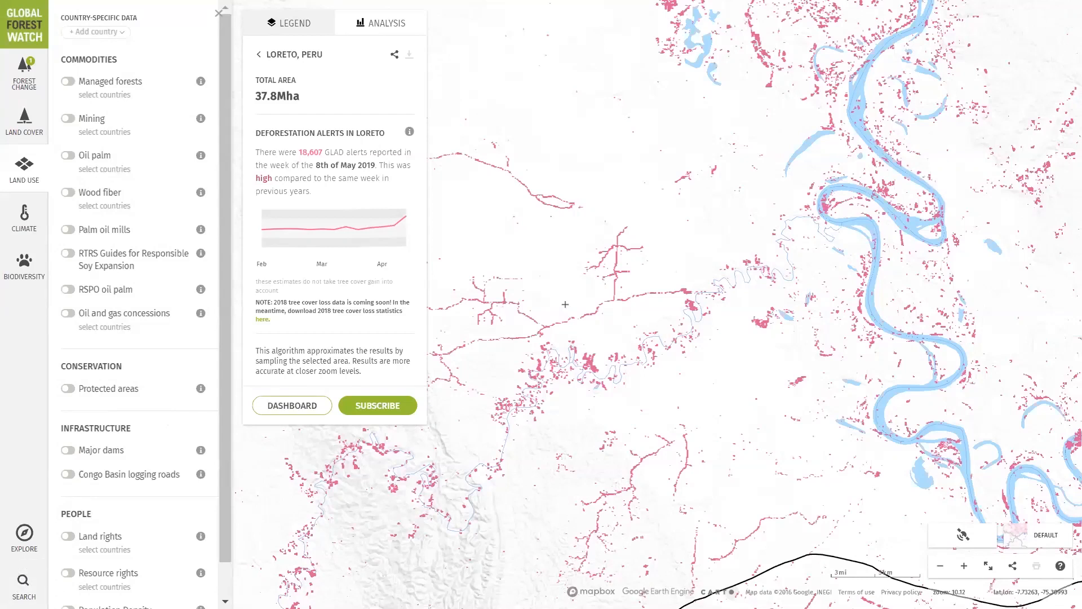
pyautogui.moveTo(198, 69)
pyautogui.click(93, 391)
pyautogui.moveTo(688, 283); pyautogui.dragTo(811, 299)
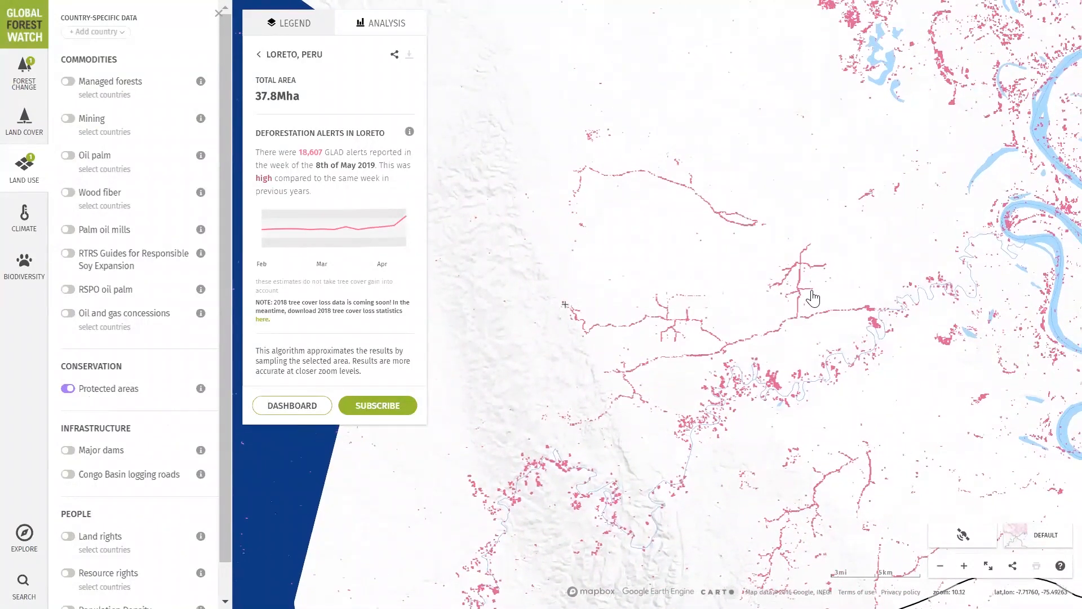
pyautogui.click(843, 289)
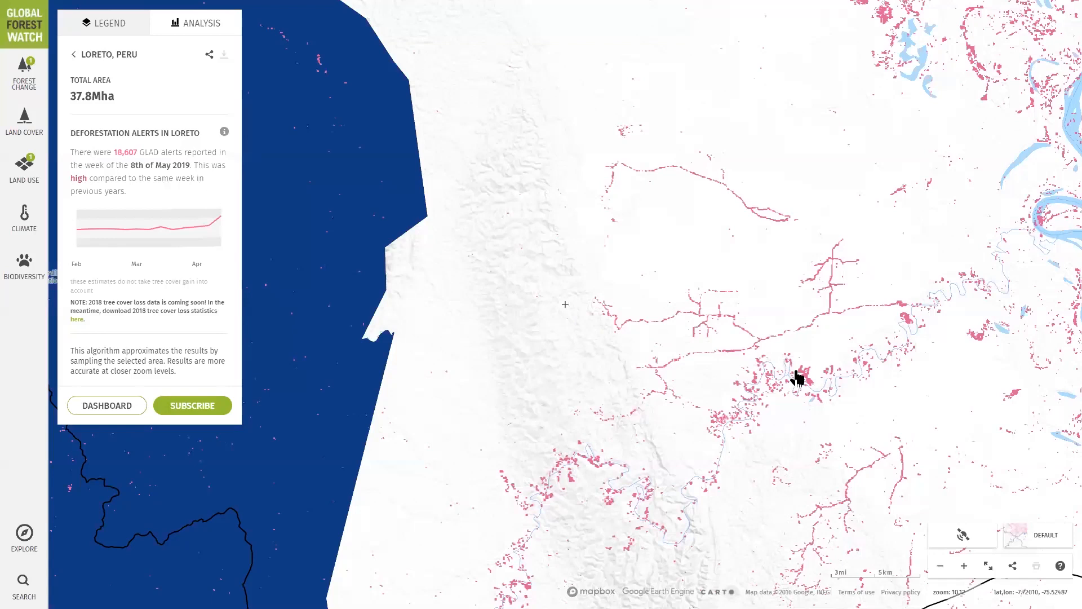
pyautogui.moveTo(776, 376); pyautogui.dragTo(714, 374)
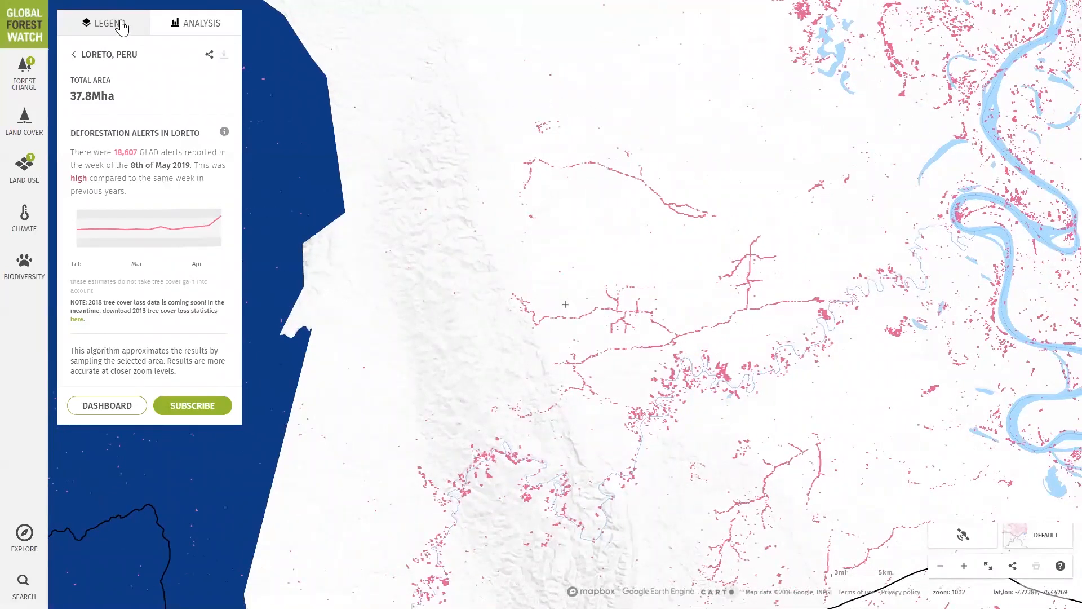
pyautogui.click(122, 26)
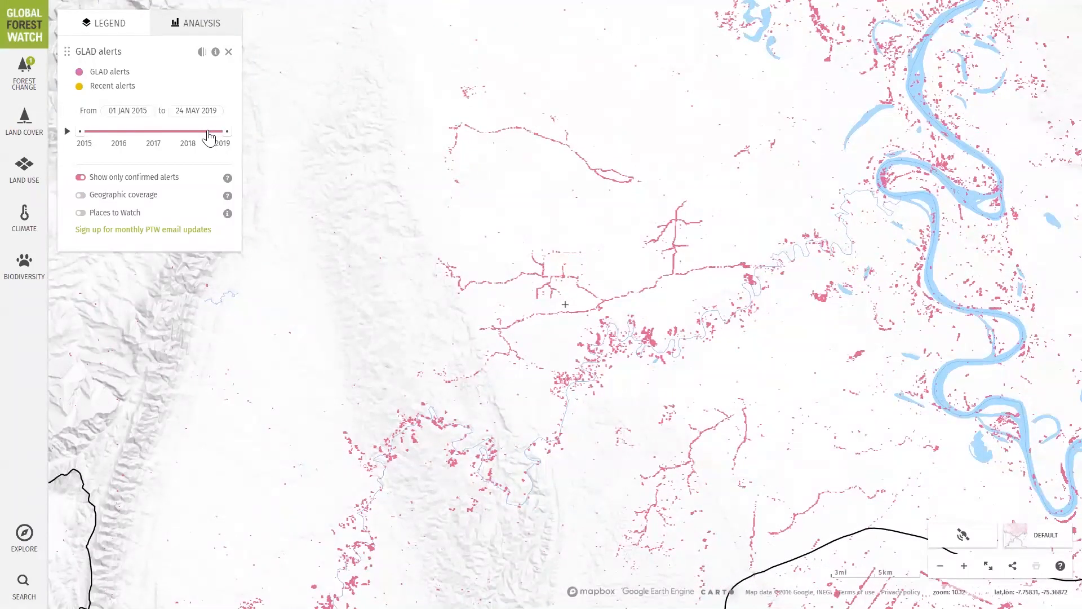
# Adjust the end of the GLAD alerts timeline and play the alerts' progression over the full 2015–2019 period
pyautogui.click(208, 131)
pyautogui.moveTo(223, 131)
pyautogui.mouseDown()
pyautogui.moveTo(170, 131)
pyautogui.moveTo(239, 133)
pyautogui.mouseUp()
pyautogui.click(66, 134)
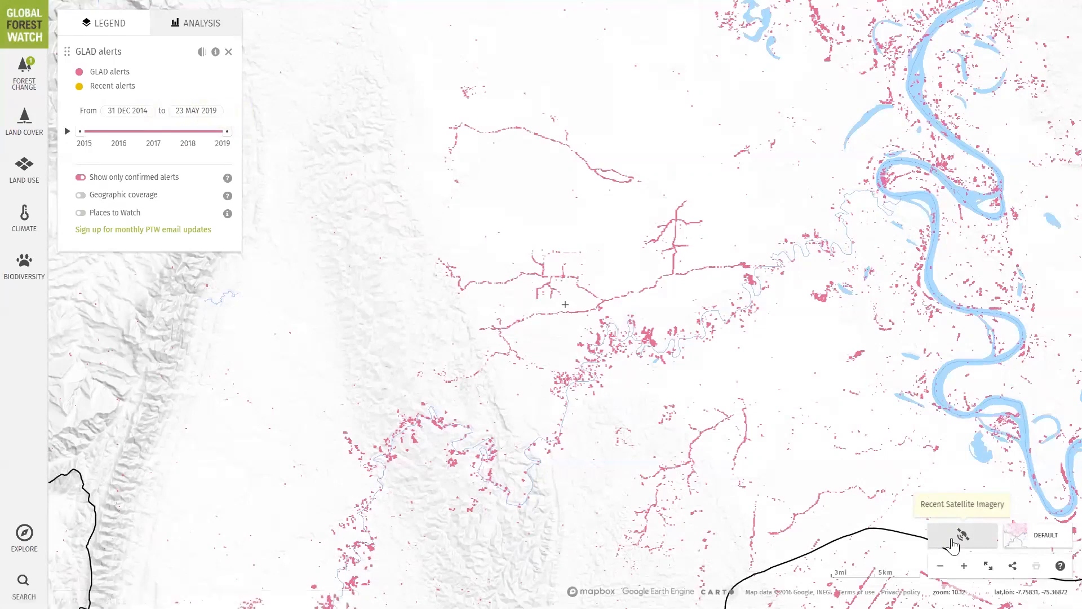
# Display recent satellite imagery beneath the alerts, with an acquisition date up to 3 months before 1 April 2019
pyautogui.click(953, 541)
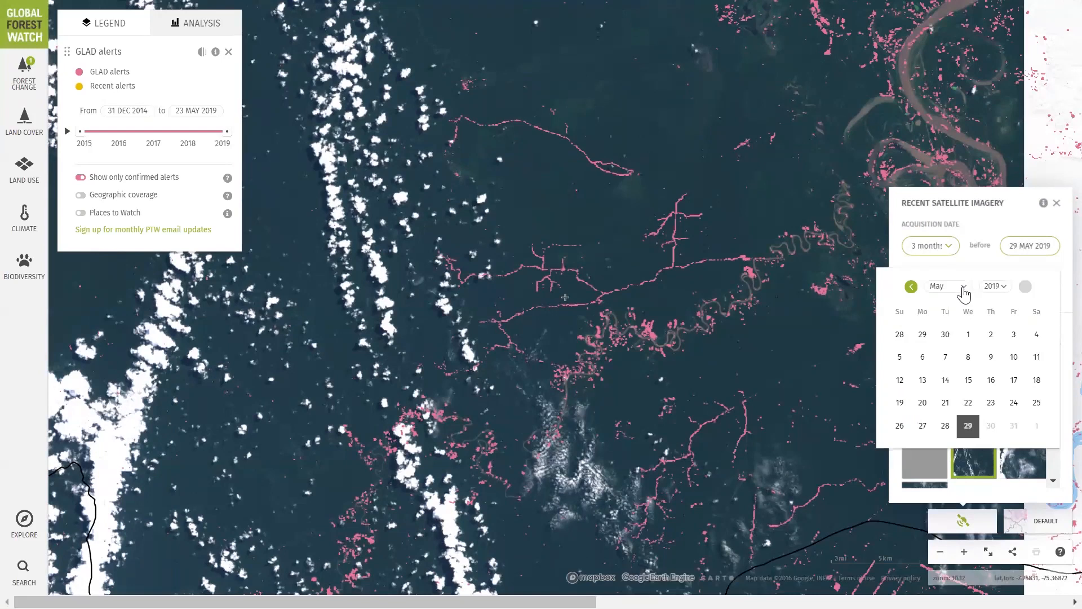
pyautogui.click(964, 293)
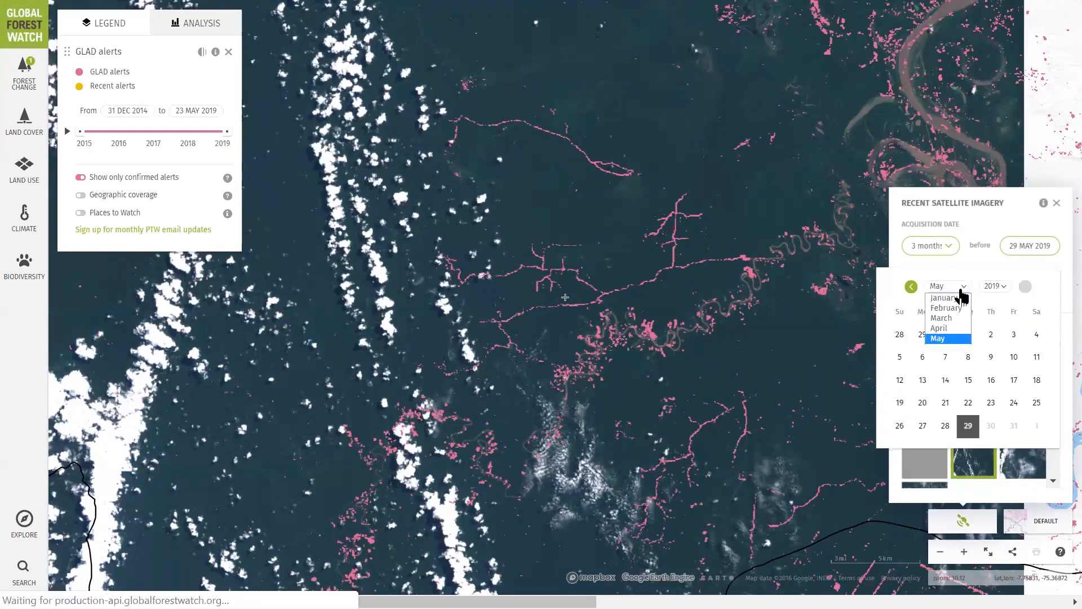
pyautogui.click(952, 332)
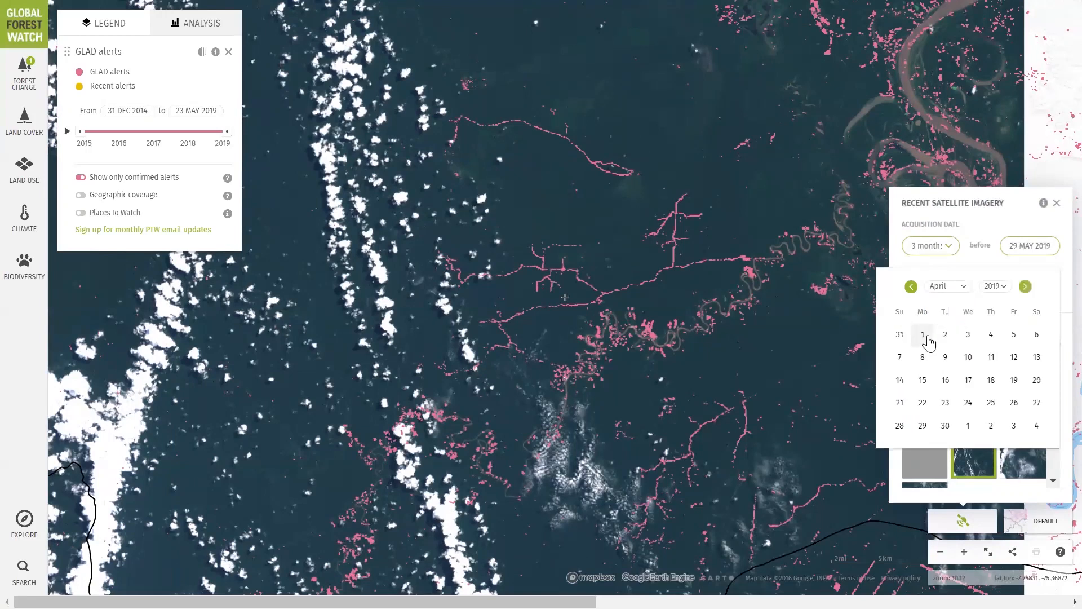
pyautogui.click(928, 337)
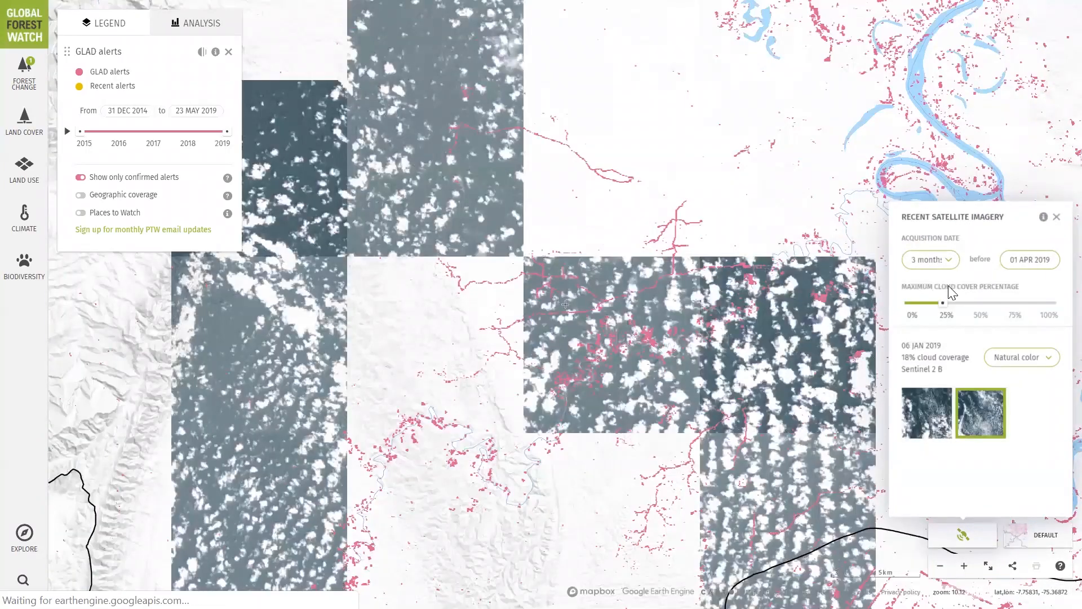
# Widen the satellite imagery search to 12 months before 1 April 2019, lower the maximum cloud cover to about 10%, and browse the available images
pyautogui.click(952, 261)
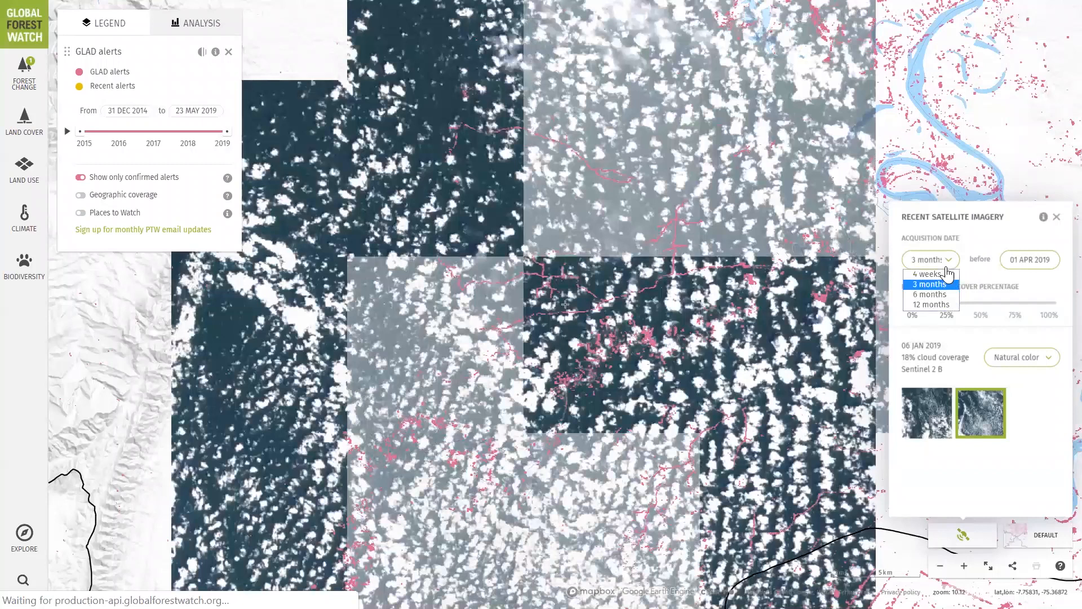
pyautogui.click(945, 305)
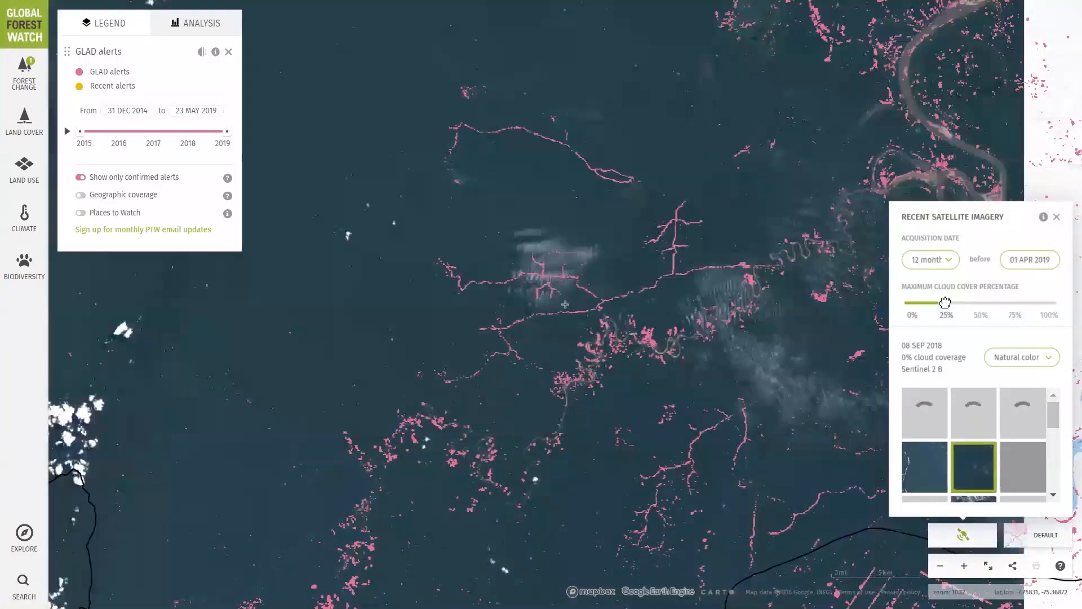
pyautogui.moveTo(945, 302); pyautogui.dragTo(920, 305)
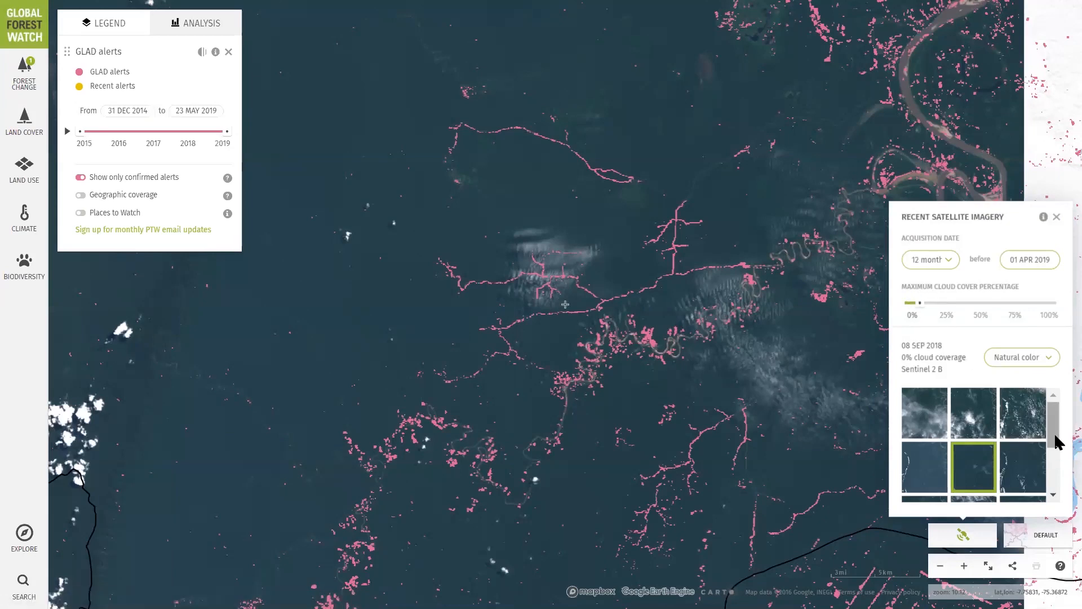
pyautogui.moveTo(1056, 435); pyautogui.dragTo(1056, 492)
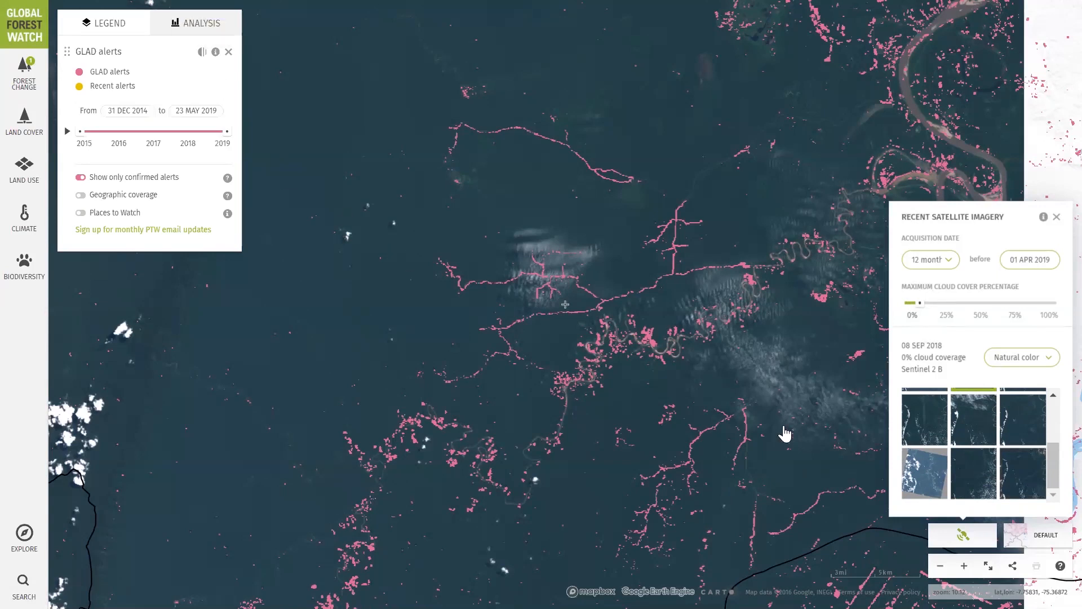
# Fade the GLAD alerts layer to about 10% opacity and display the 30 June 2018 Sentinel 2 B image beneath it
pyautogui.click(964, 566)
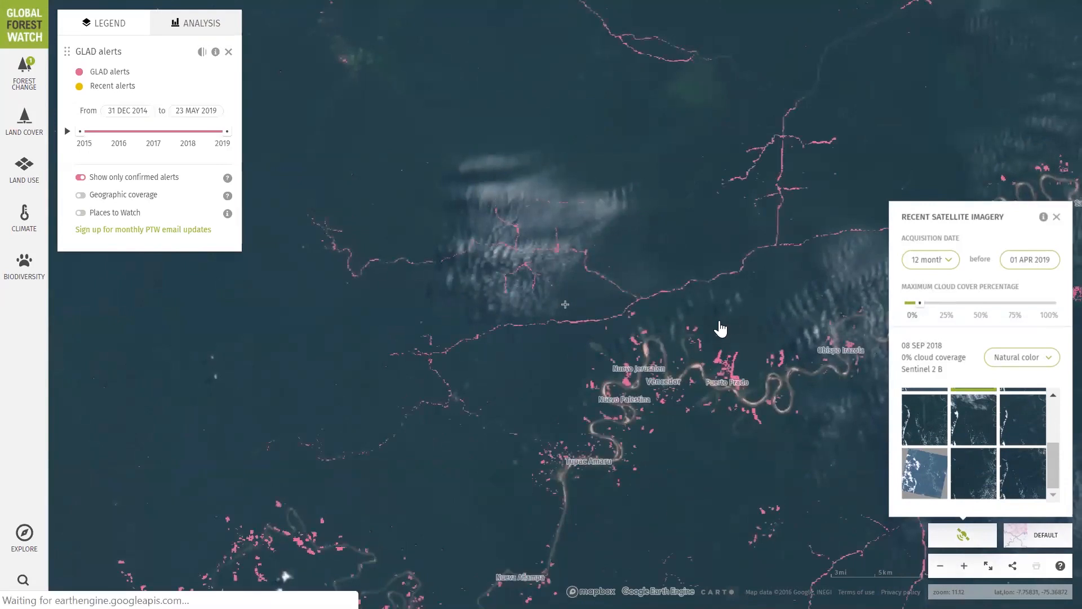
pyautogui.click(202, 52)
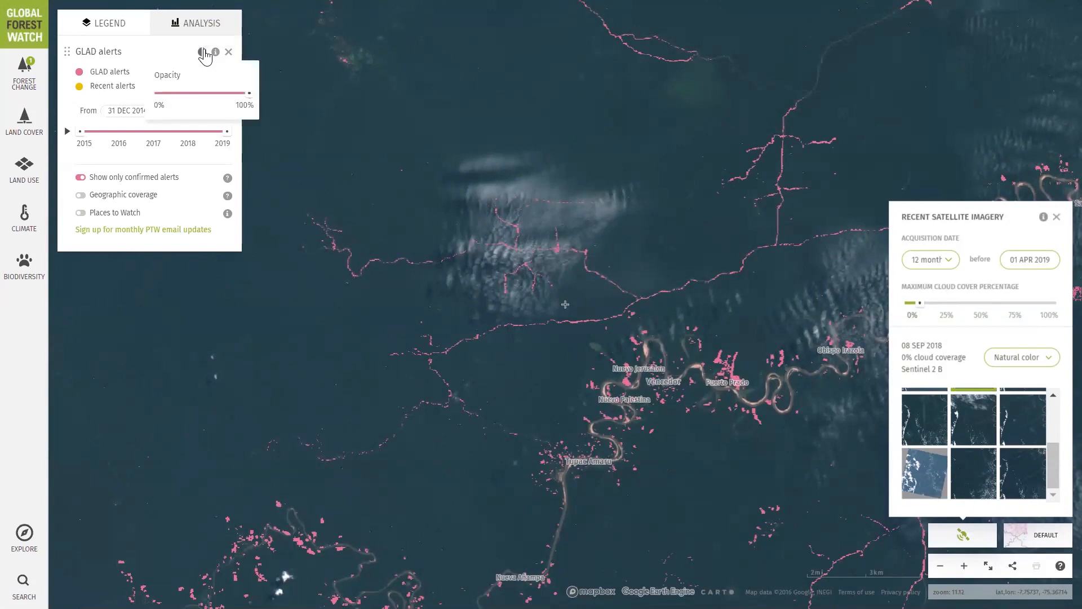
pyautogui.click(162, 93)
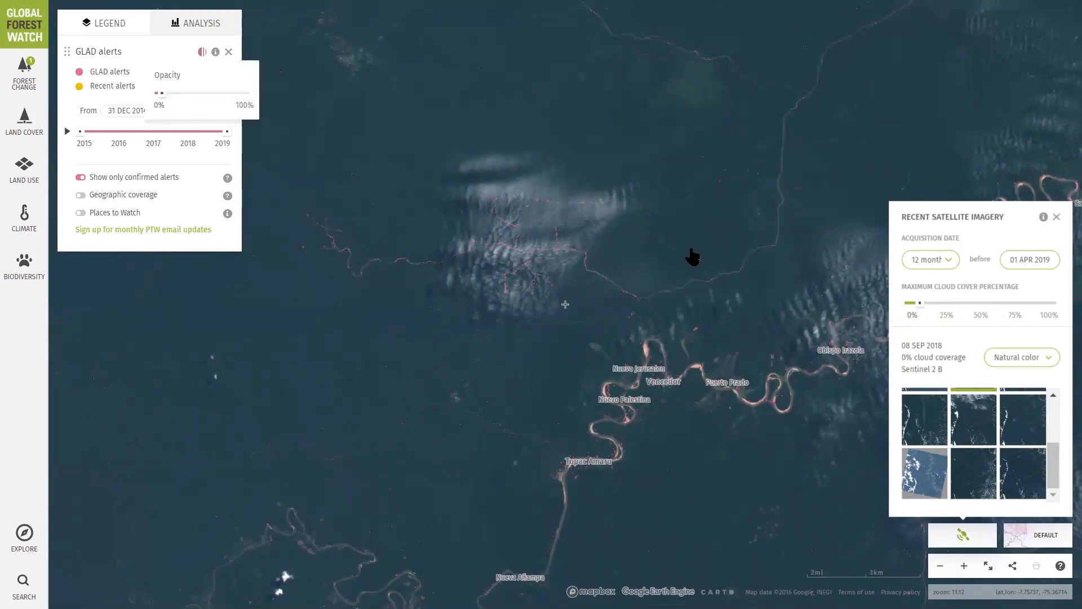
pyautogui.click(1018, 473)
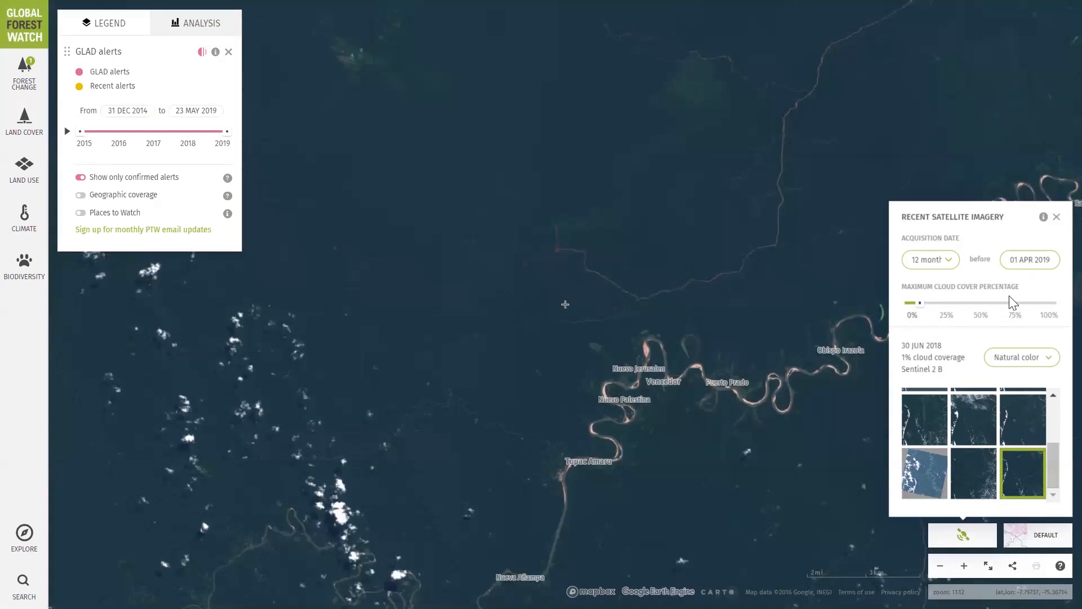
# Change the imagery acquisition date to 12 months before 1 April 2018
pyautogui.click(1048, 264)
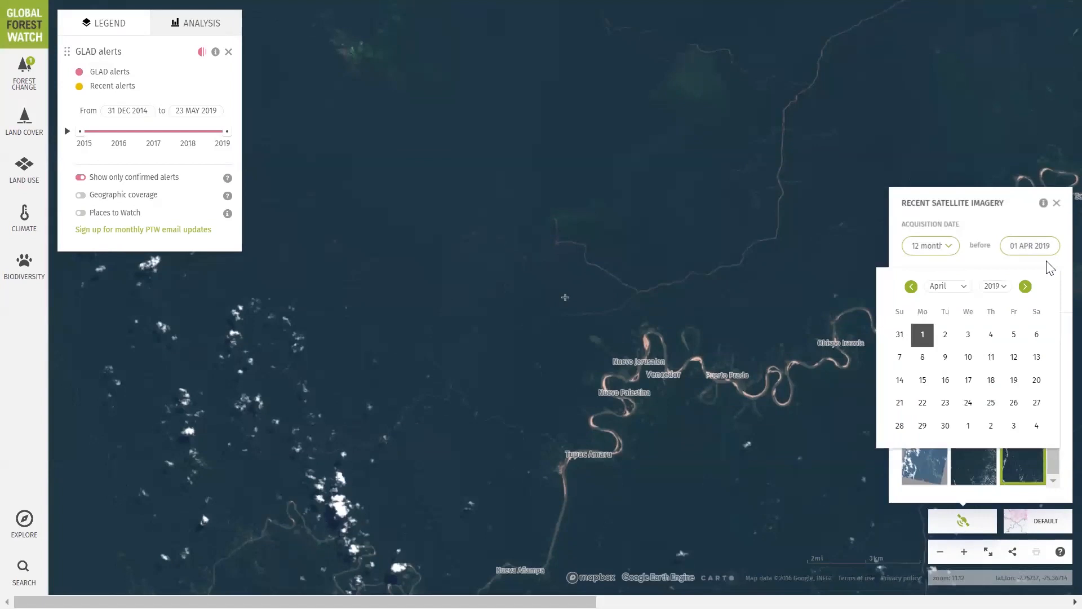
pyautogui.click(995, 291)
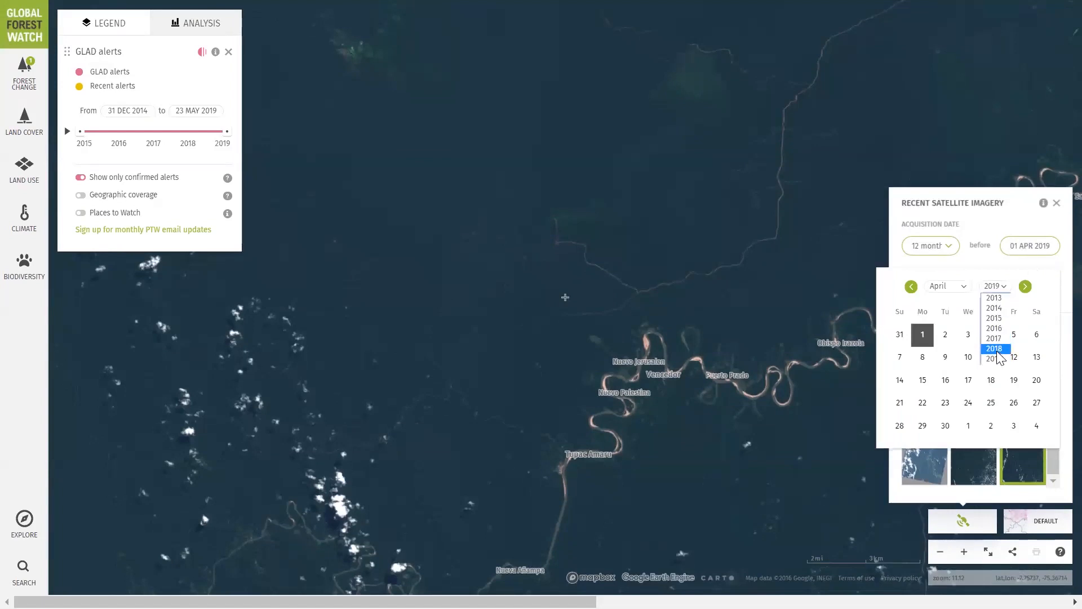
pyautogui.click(997, 349)
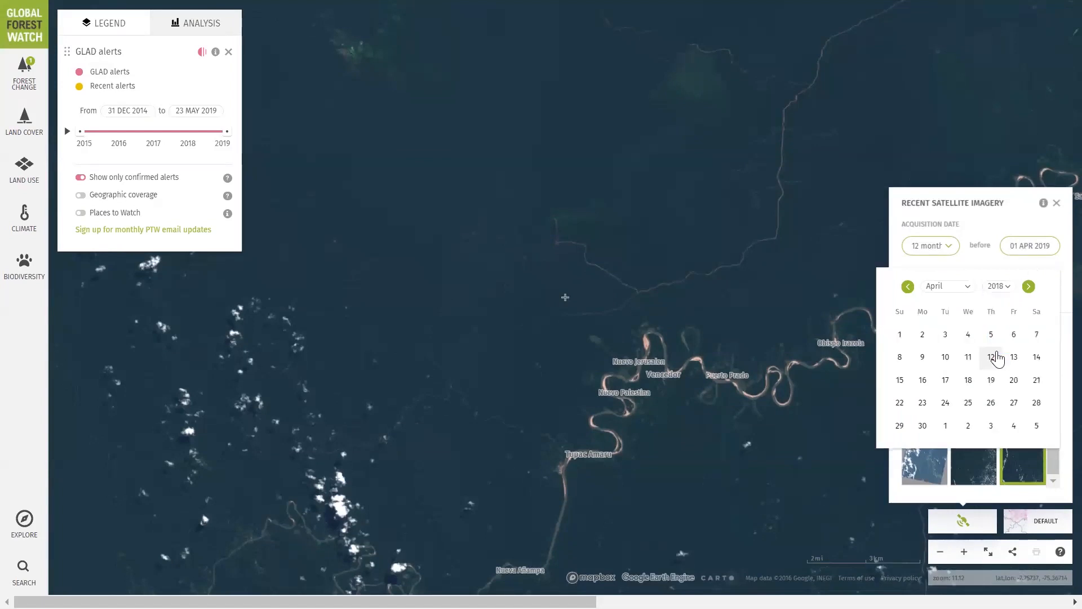
pyautogui.click(902, 333)
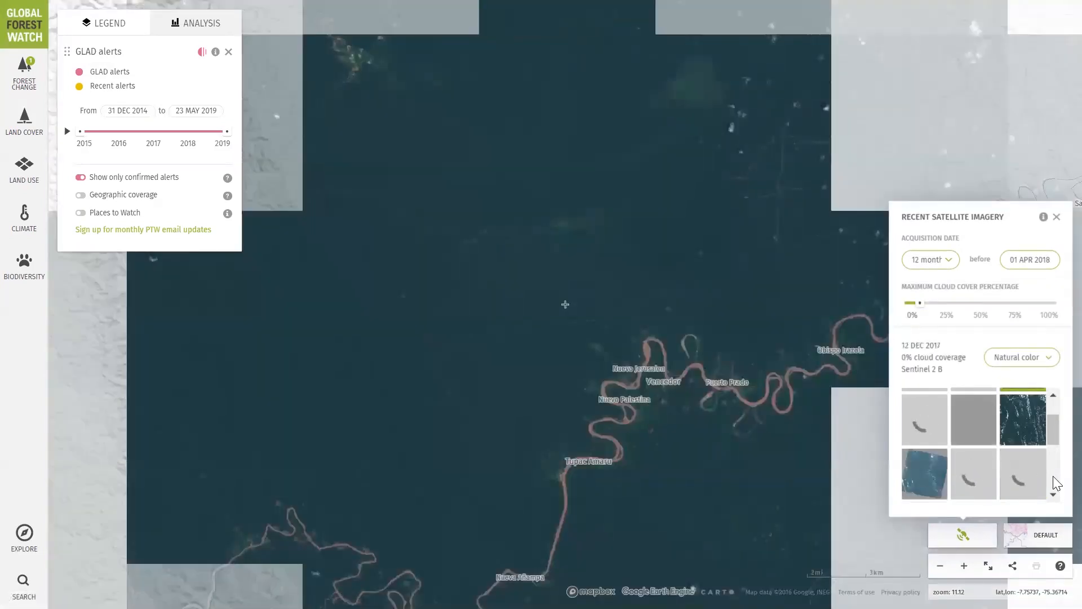
# Readjust the maximum cloud cover to about 10% and display the 30 July 2017 Sentinel 2 A image of the area
pyautogui.click(1054, 478)
pyautogui.click(1053, 478)
pyautogui.click(969, 484)
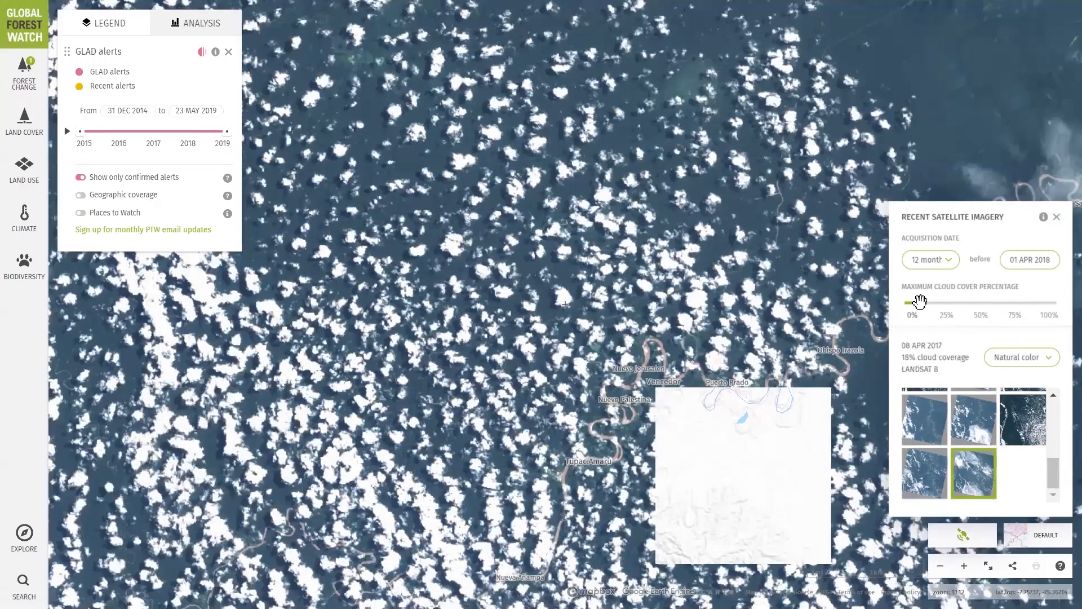
pyautogui.moveTo(916, 304); pyautogui.dragTo(920, 302)
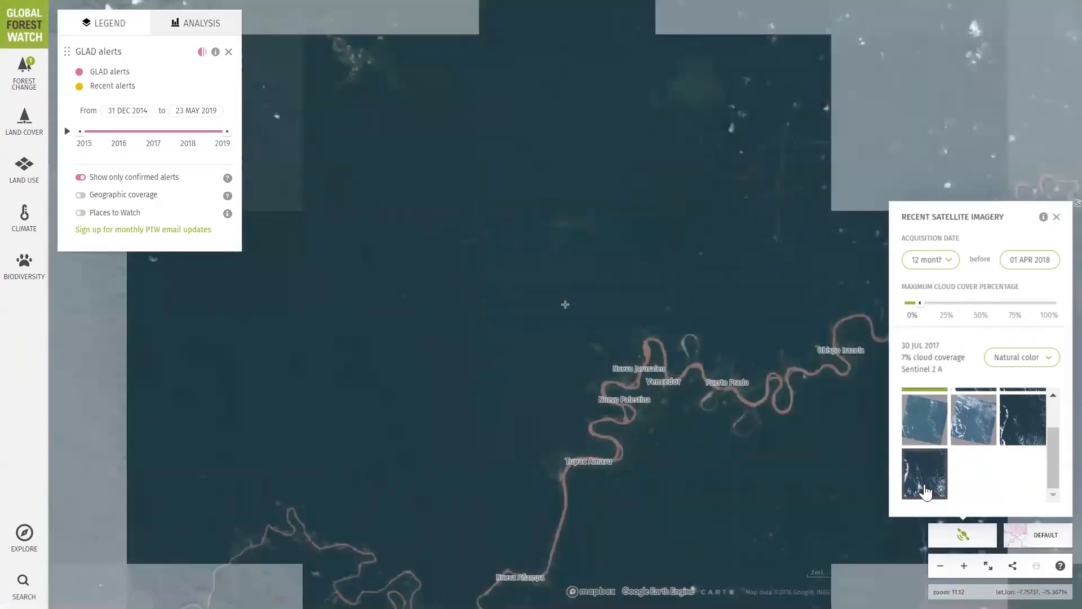
pyautogui.click(926, 488)
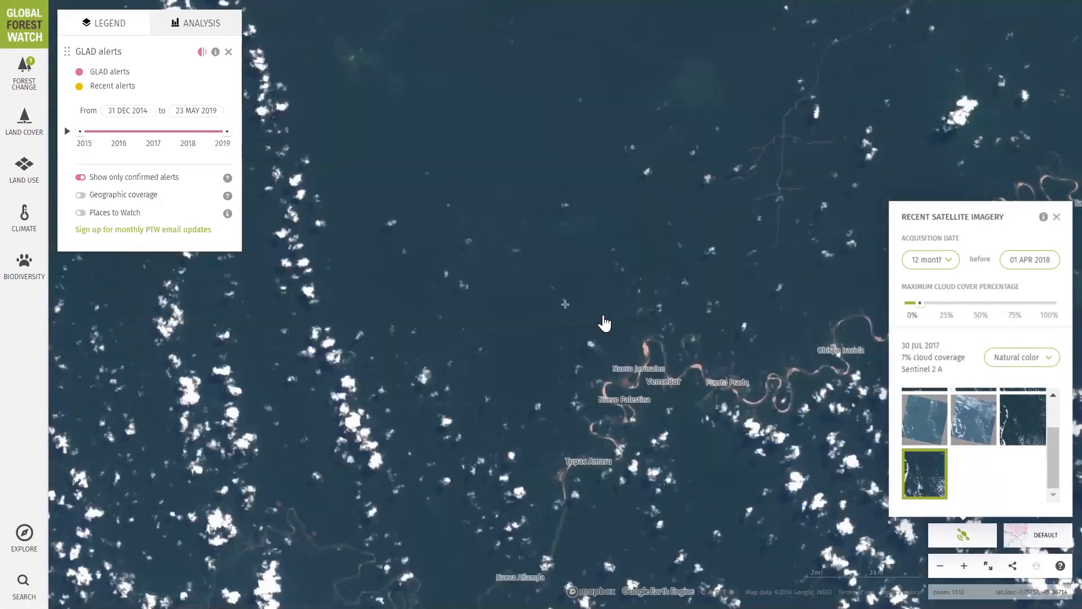
pyautogui.moveTo(605, 323); pyautogui.dragTo(586, 307)
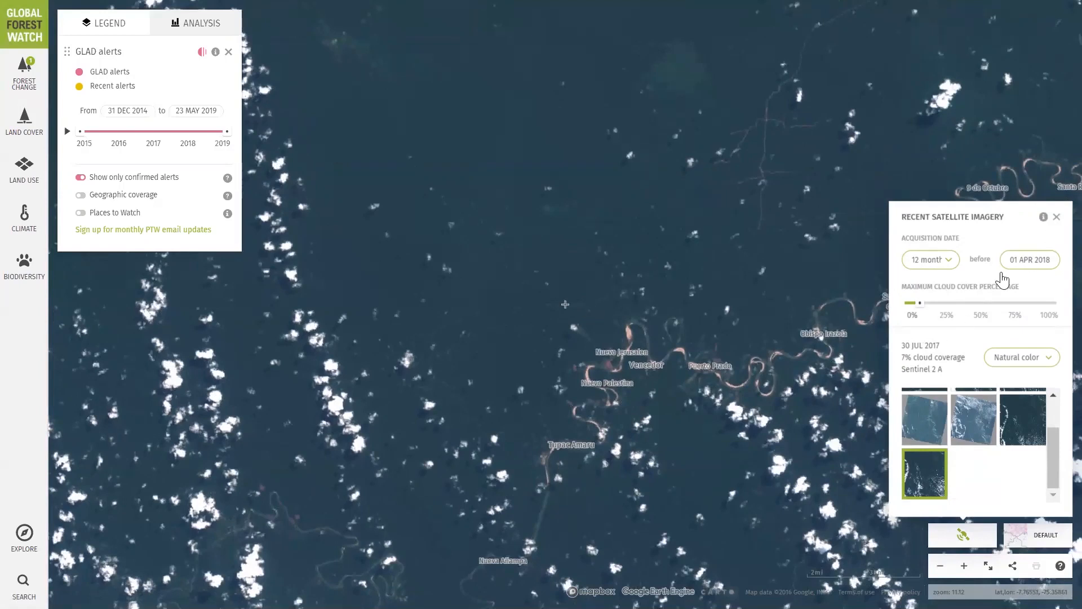
# Set the imagery acquisition date to 12 months before 1 April 2017, and turn the satellite imagery off and on again
pyautogui.click(1043, 260)
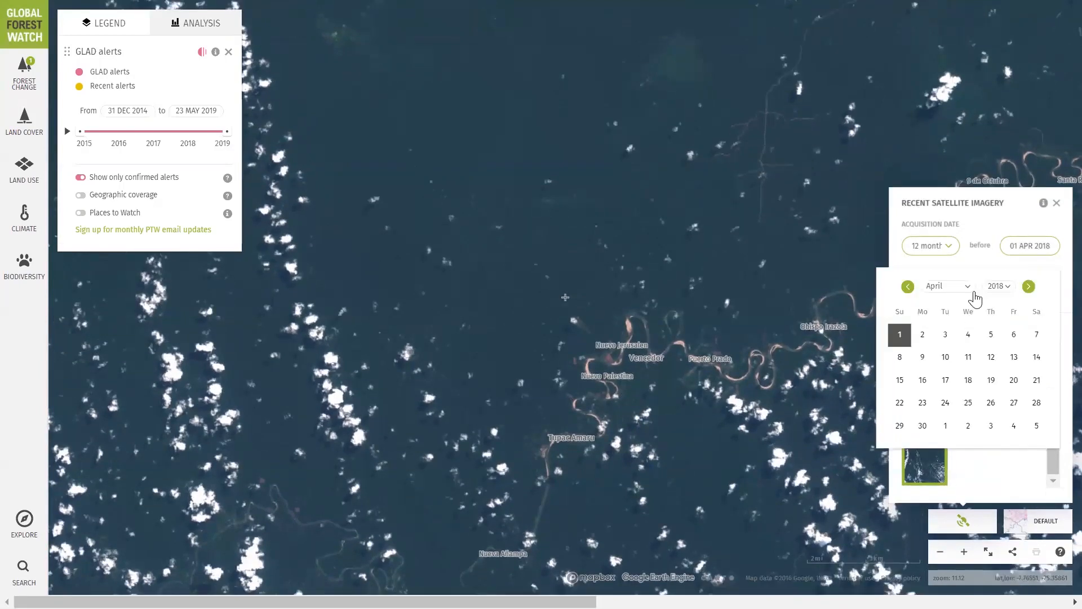
pyautogui.click(1001, 287)
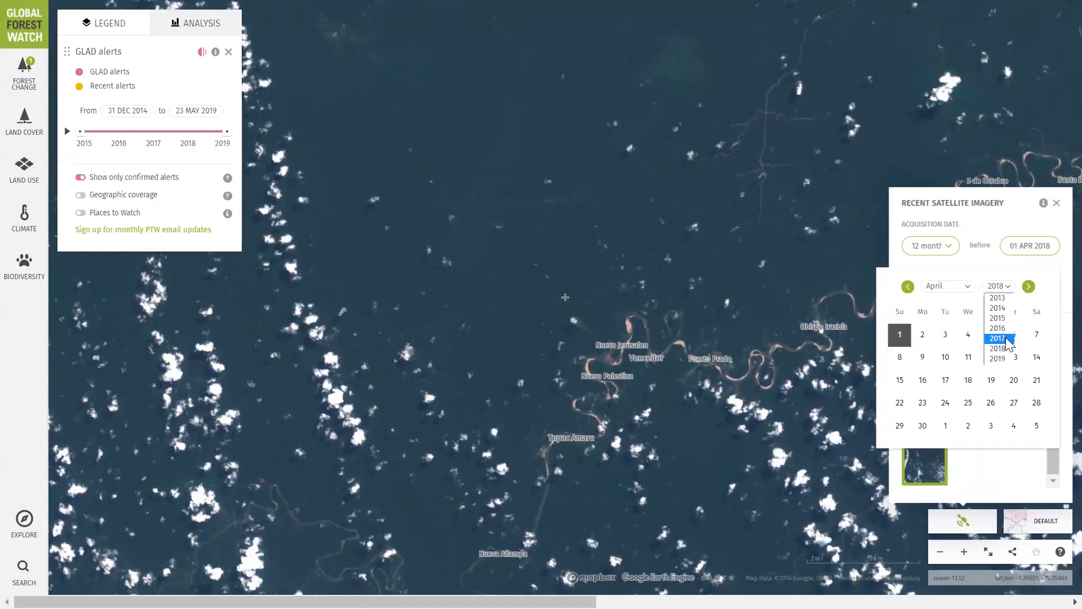
pyautogui.click(1007, 339)
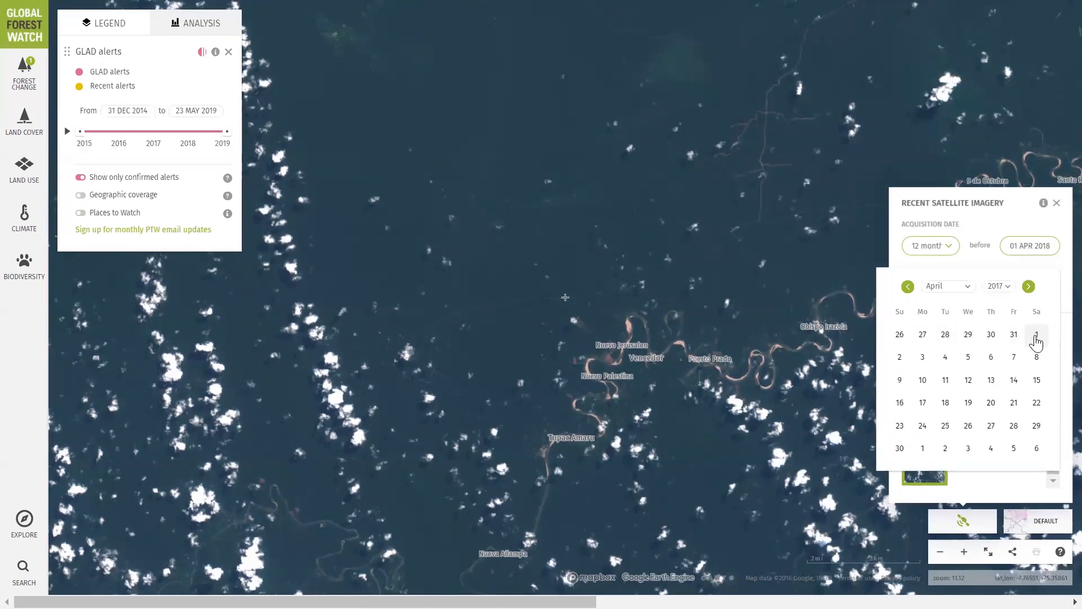
pyautogui.click(1036, 336)
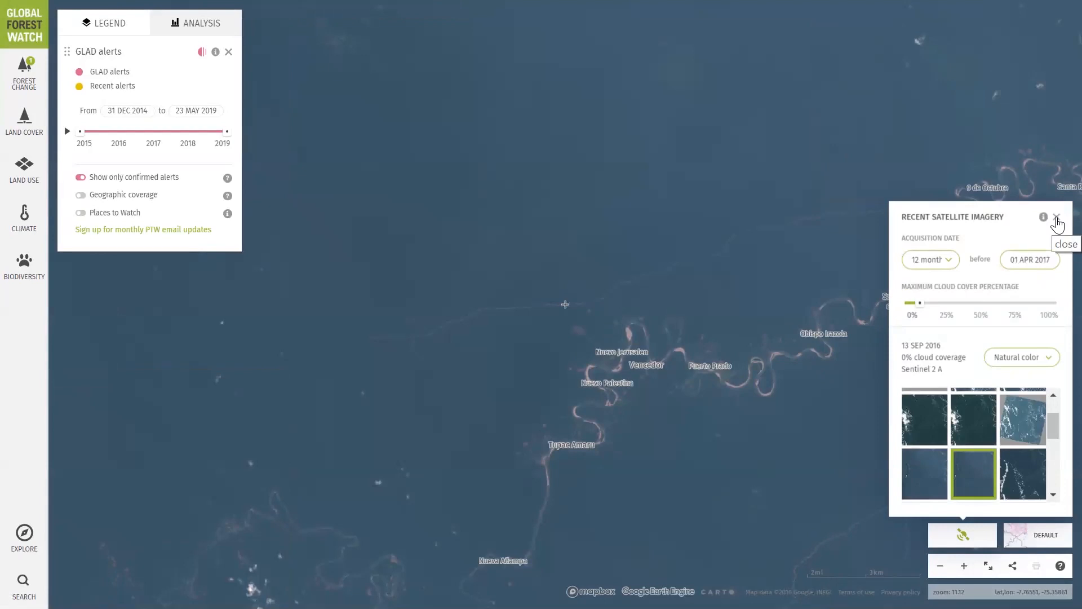
pyautogui.click(1058, 223)
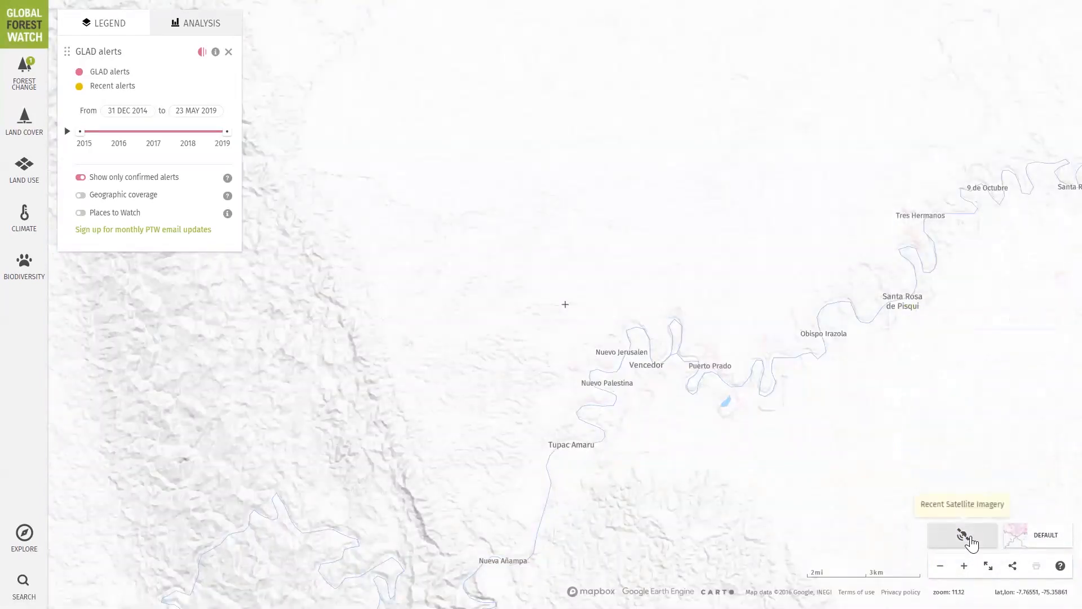
pyautogui.click(967, 540)
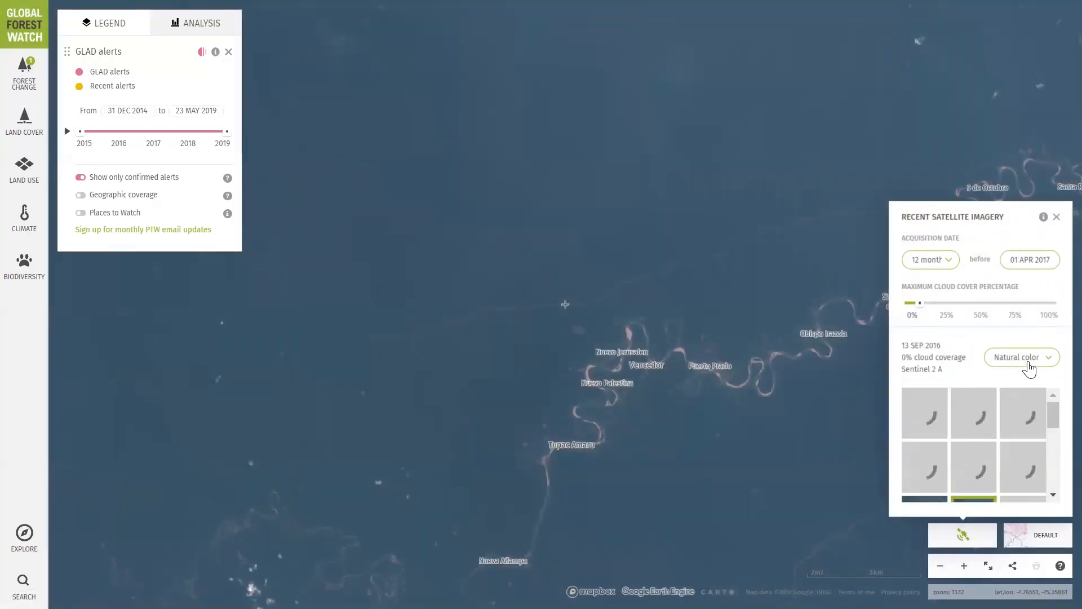
# Display the 5 June 2016 Sentinel 2 A image for a closer look at the road near Vencedor
pyautogui.click(964, 566)
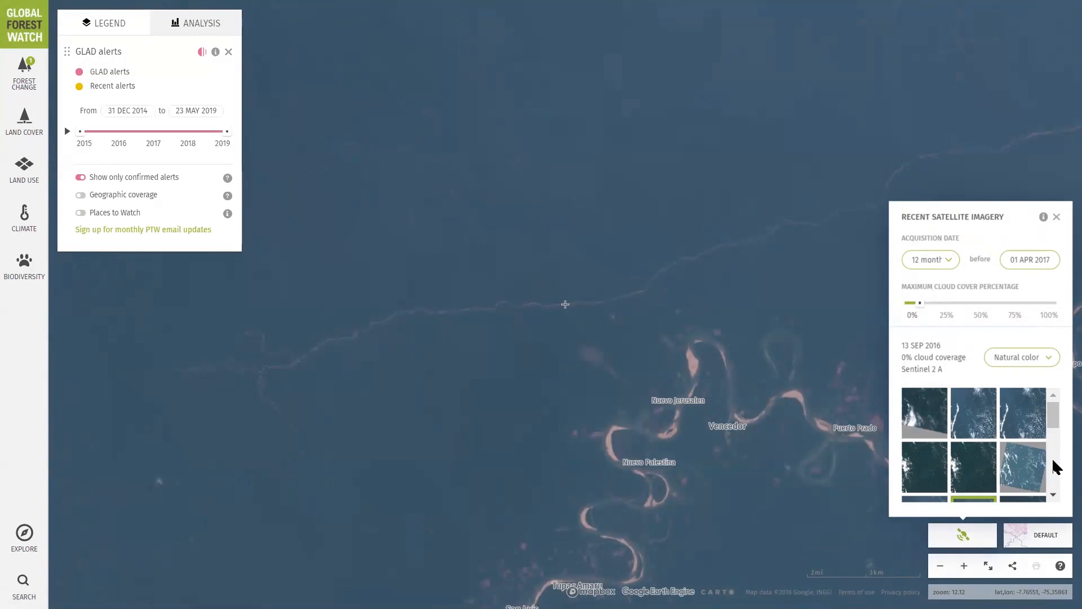
pyautogui.scroll(-3, 1057, 467)
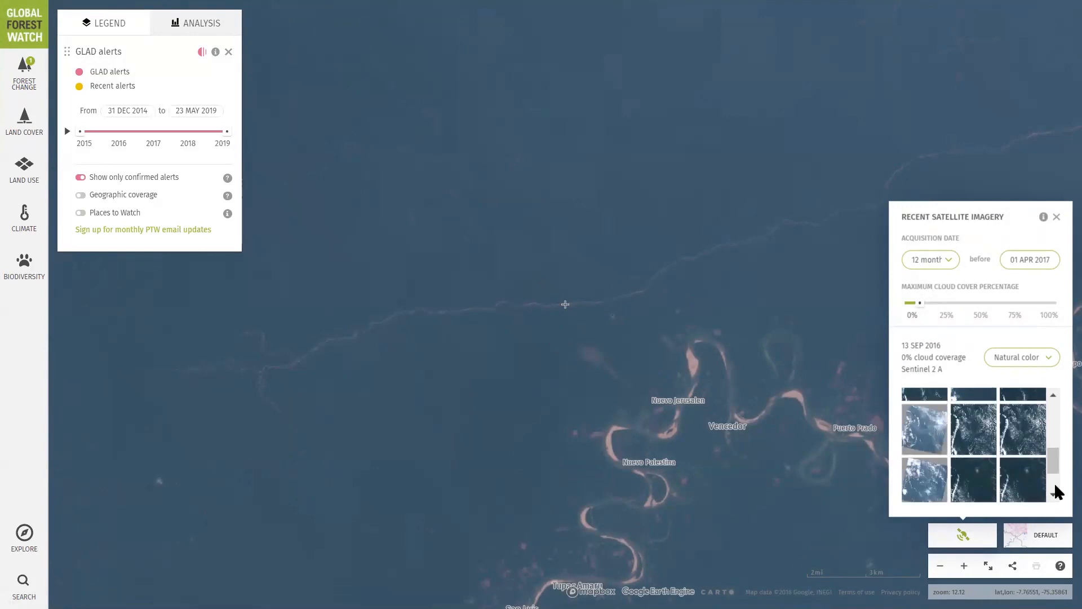
pyautogui.scroll(-2, 1057, 489)
pyautogui.click(1040, 440)
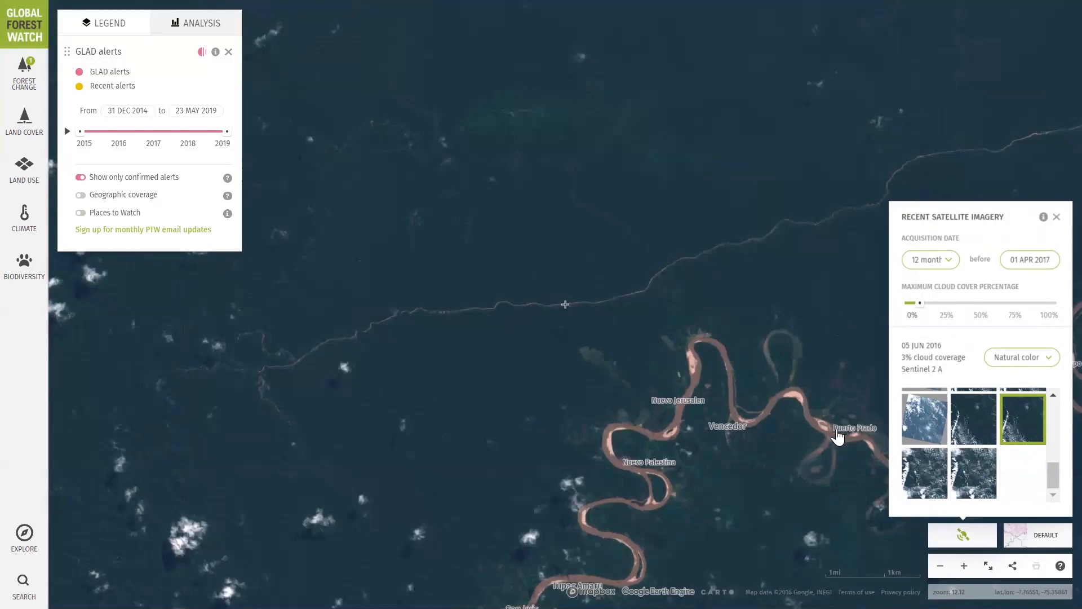
# Set the imagery acquisition date to before 1 April 2015 and display the 22 August 2014 Landsat 8 image
pyautogui.click(1039, 262)
pyautogui.click(998, 285)
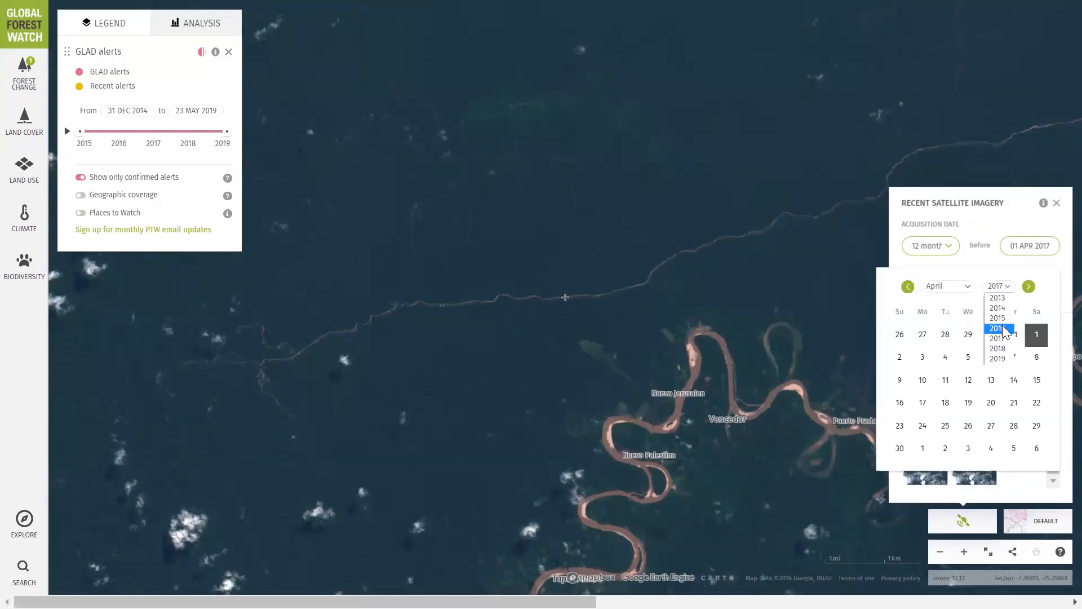
pyautogui.click(999, 318)
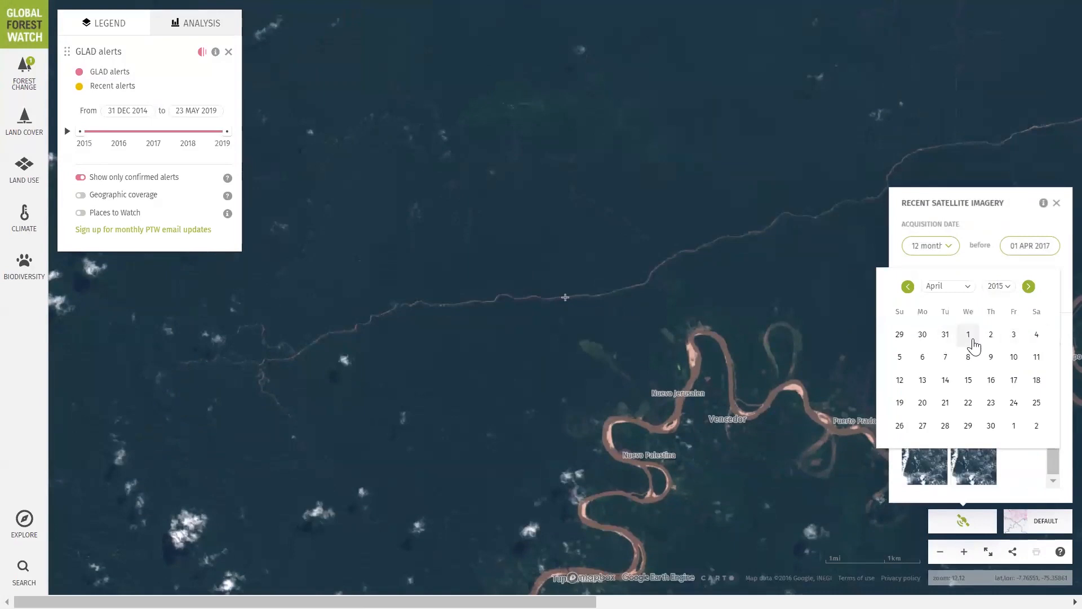
pyautogui.click(971, 338)
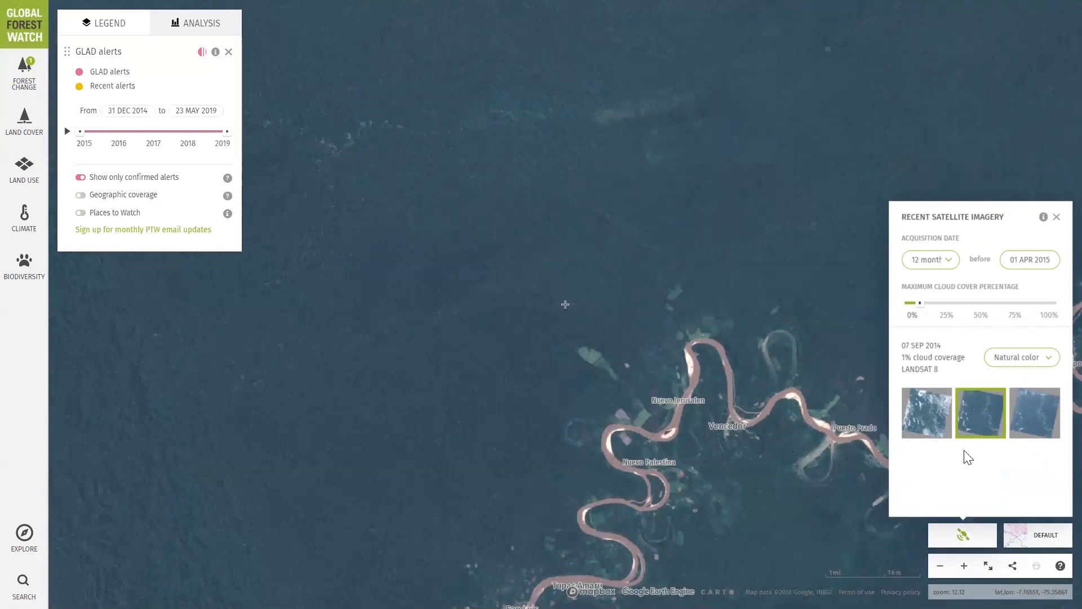
pyautogui.click(1040, 427)
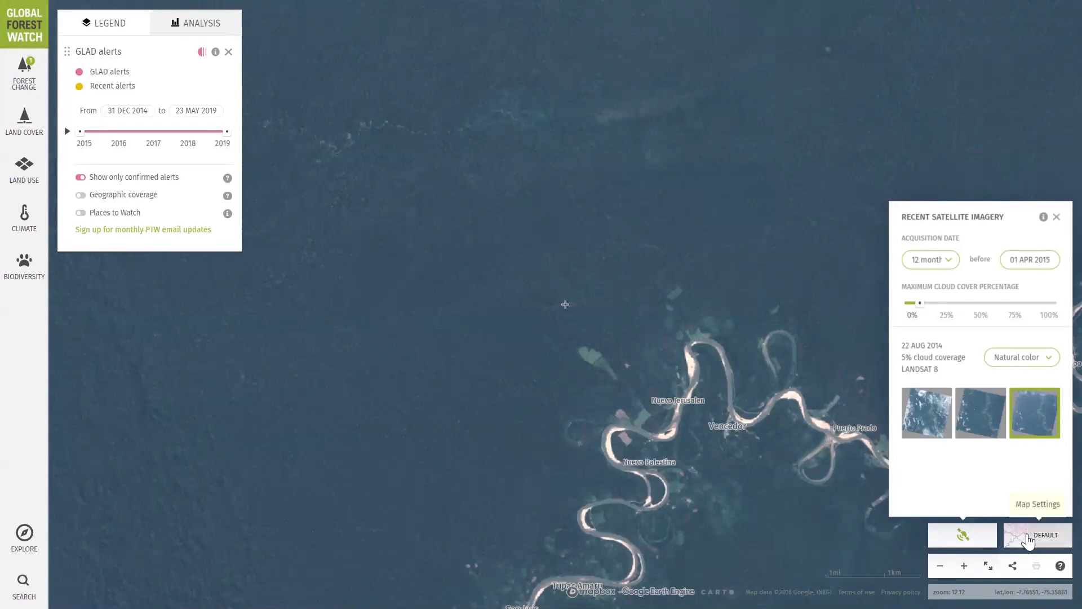
# Replace the recent satellite imagery with the monthly Planet basemap for December 2017
pyautogui.click(1028, 540)
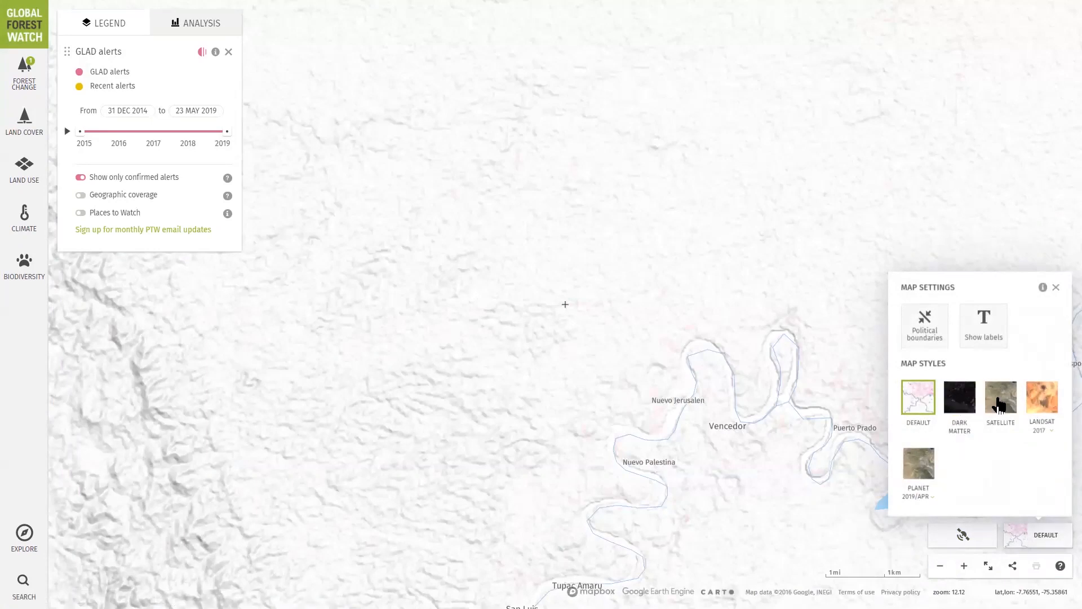
pyautogui.click(922, 499)
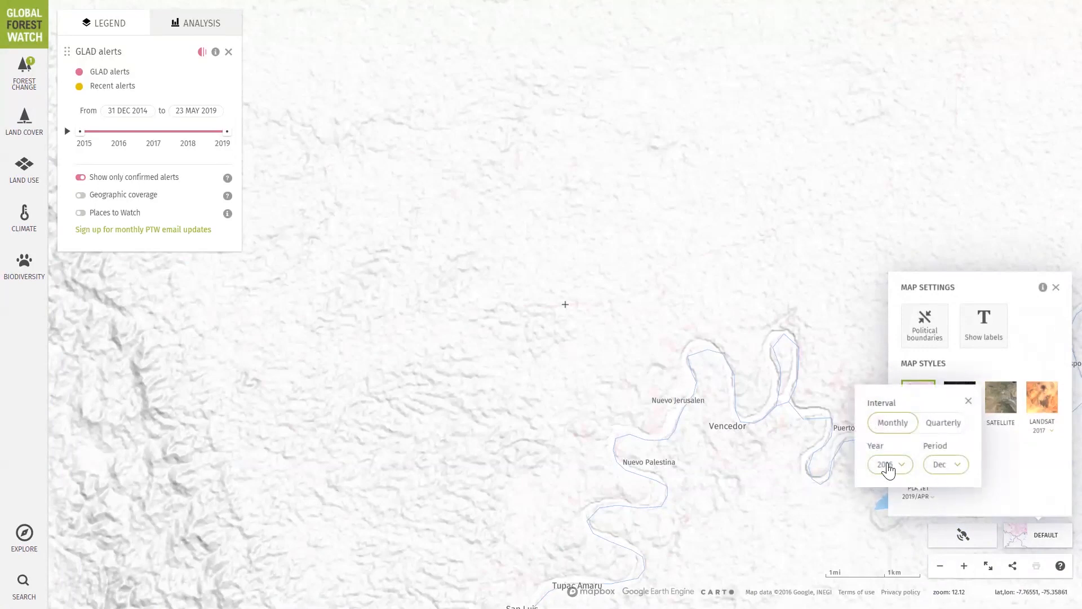
pyautogui.click(888, 466)
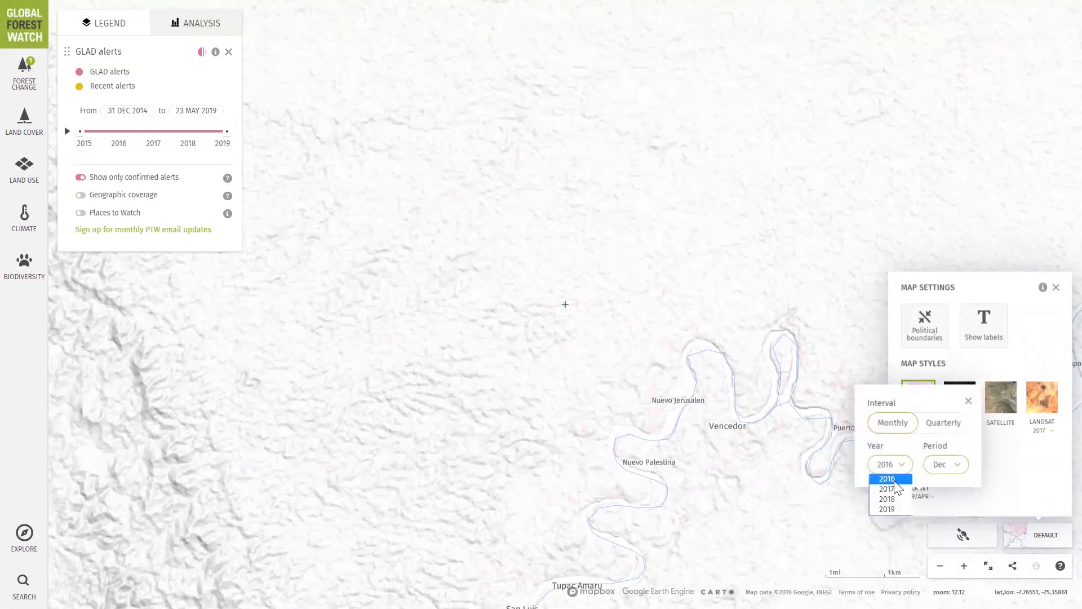
pyautogui.click(896, 488)
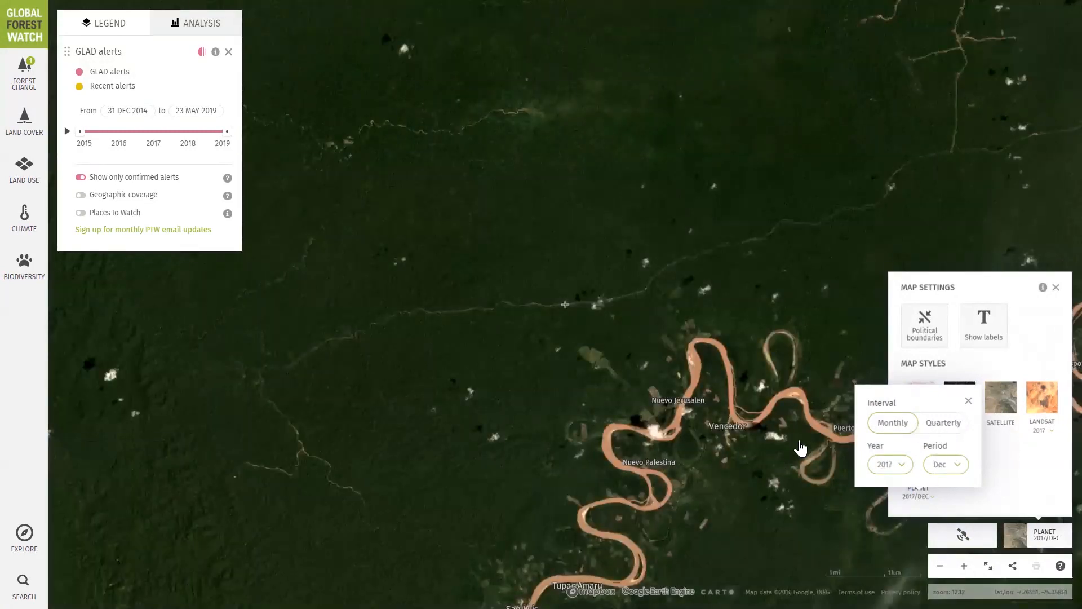
# Switch the Planet basemap to the quarterly interval and display the Q4 mosaics for 2017 and 2016
pyautogui.click(945, 429)
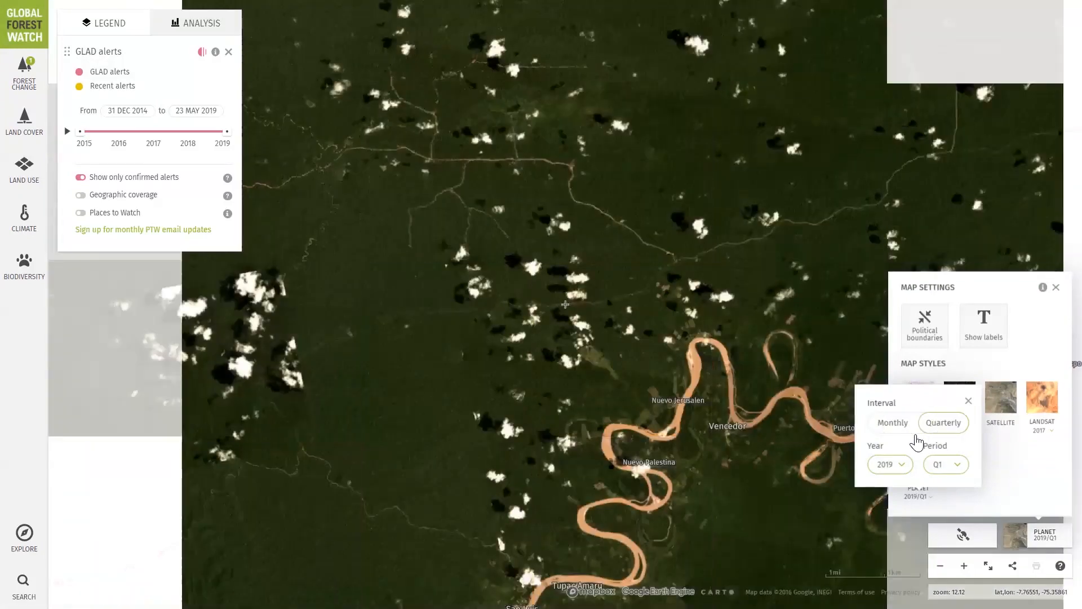
pyautogui.click(894, 465)
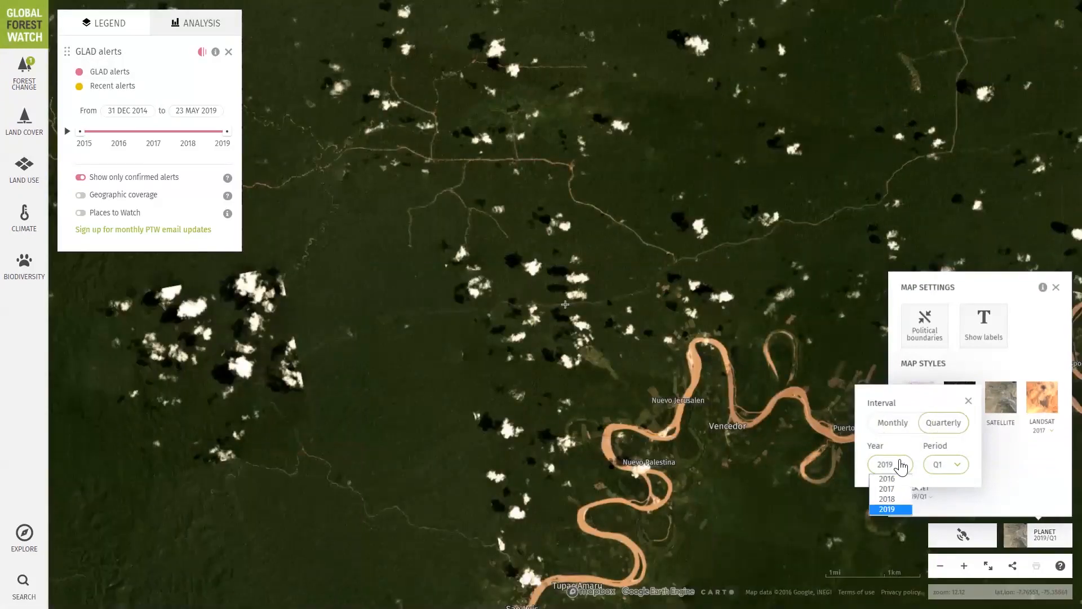
pyautogui.click(891, 490)
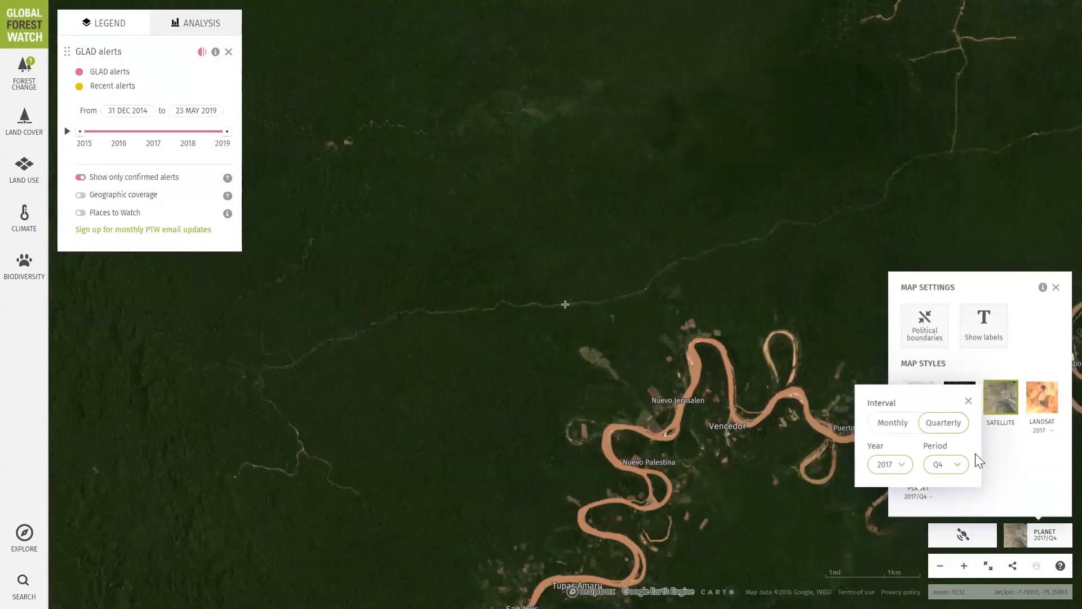
pyautogui.click(895, 471)
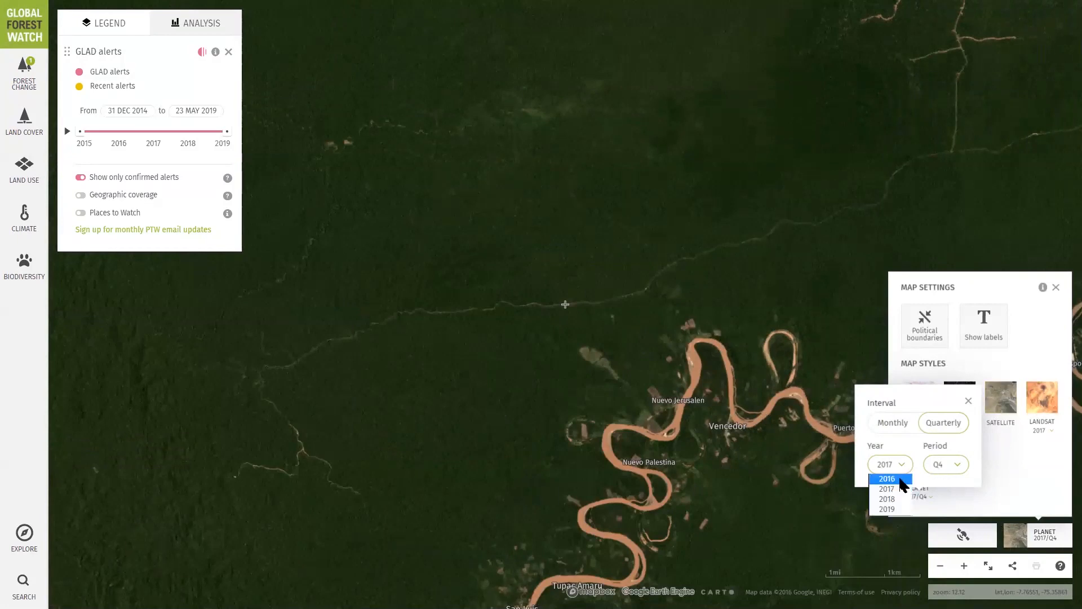
pyautogui.click(888, 479)
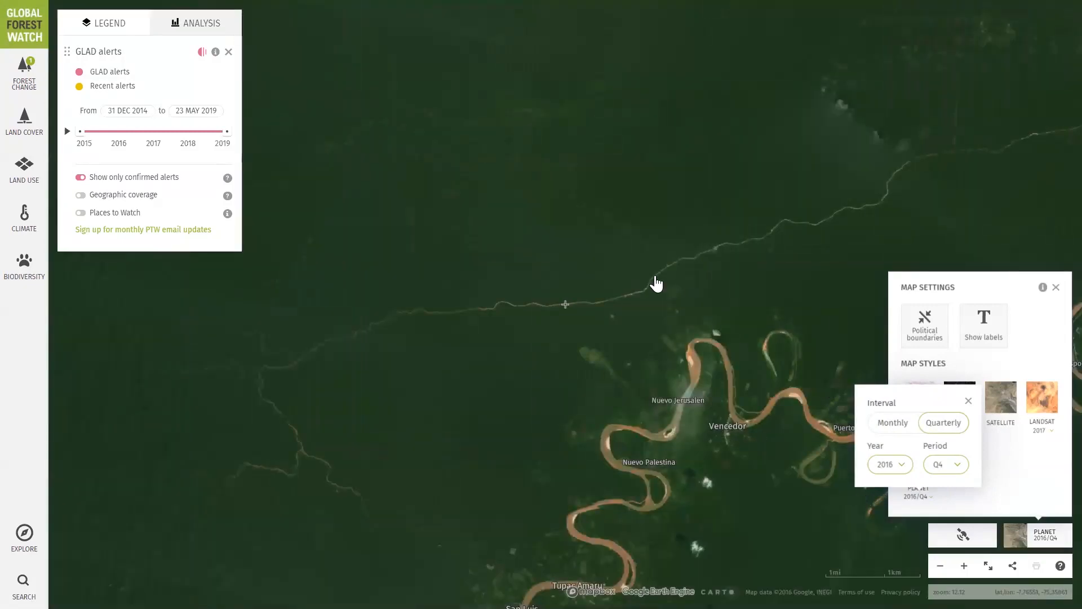
# Display the monthly Planet basemap for December 2016 and close the basemap settings
pyautogui.click(900, 427)
pyautogui.click(898, 465)
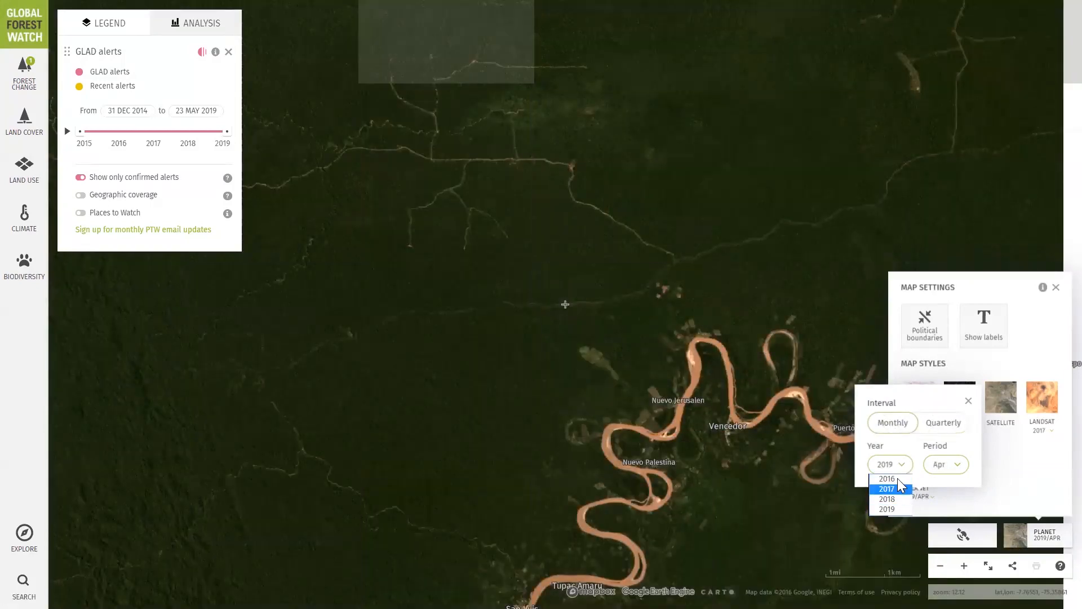
pyautogui.click(898, 478)
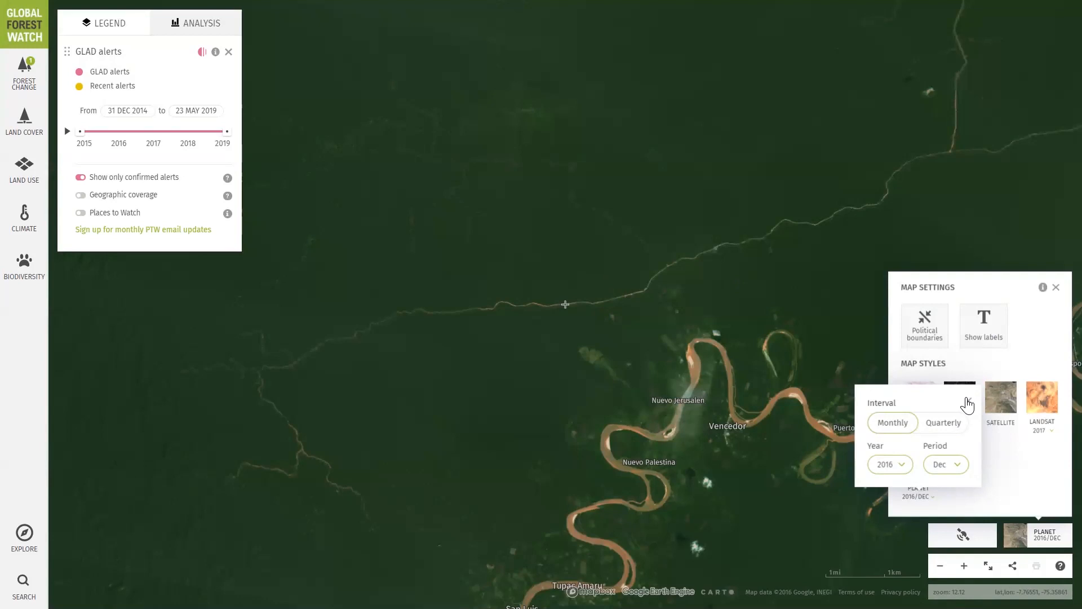
pyautogui.click(968, 404)
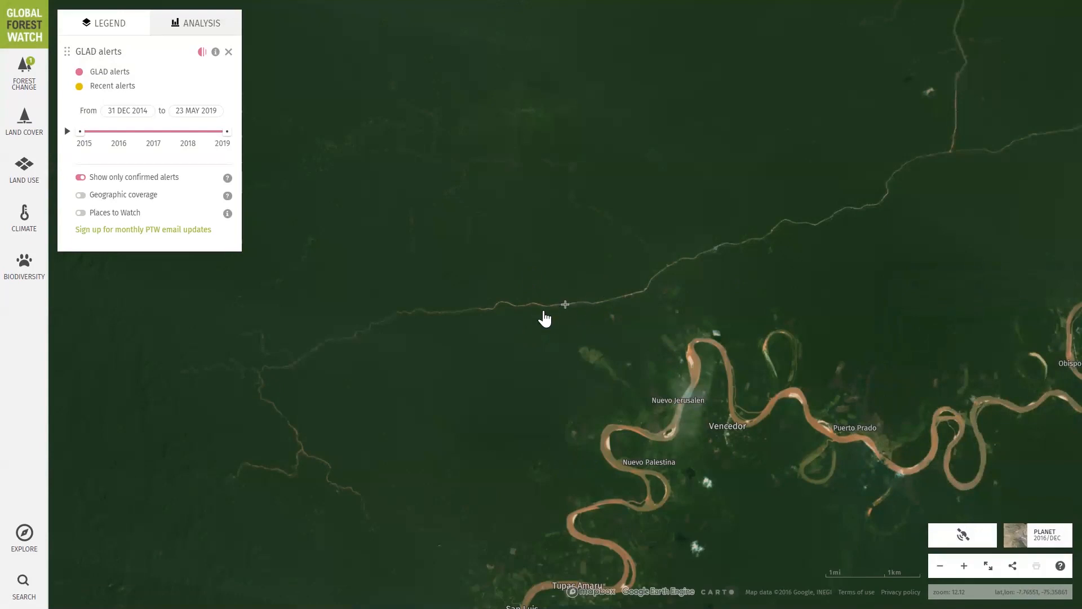
# Turn the recent satellite imagery back on and display the third image for the 12 months before 1 April 2015
pyautogui.click(972, 540)
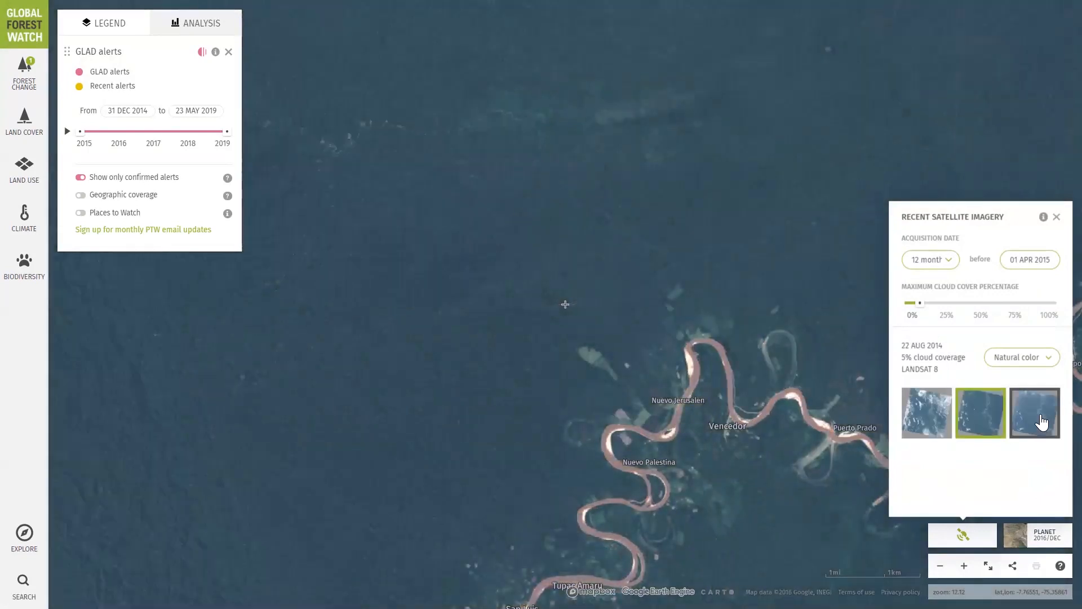
pyautogui.click(1041, 422)
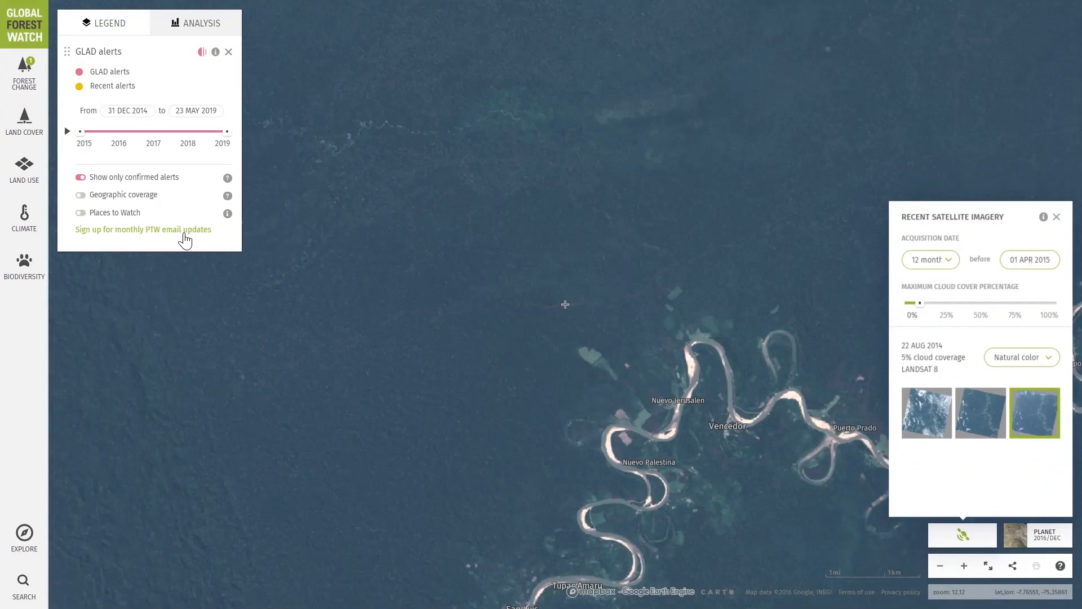
# Run an analysis of Ucayali in Loreto, Peru, from the area beside the road near Vencedor
pyautogui.click(189, 25)
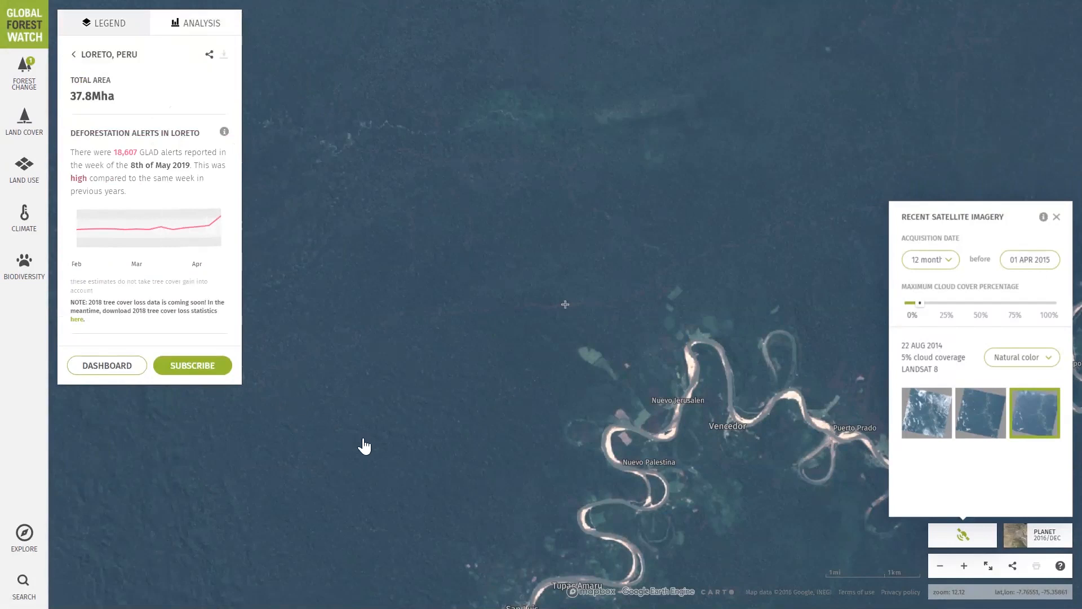
pyautogui.click(539, 340)
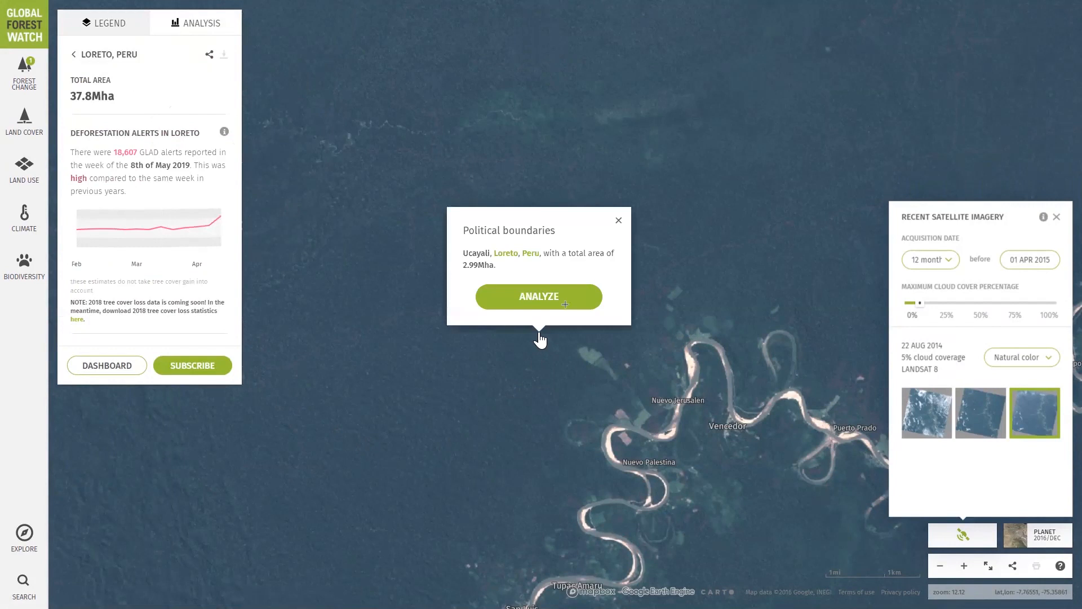
pyautogui.click(535, 300)
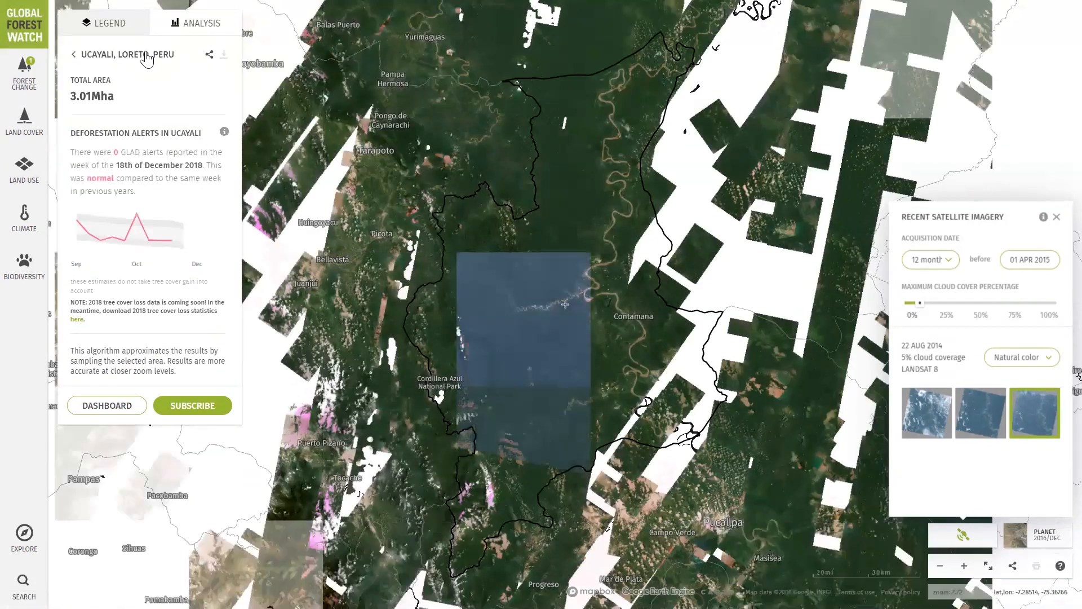
# Turn off the recent satellite imagery and replace the Ucayali analysis with one for Loreto, Peru
pyautogui.click(1056, 217)
pyautogui.click(1056, 217)
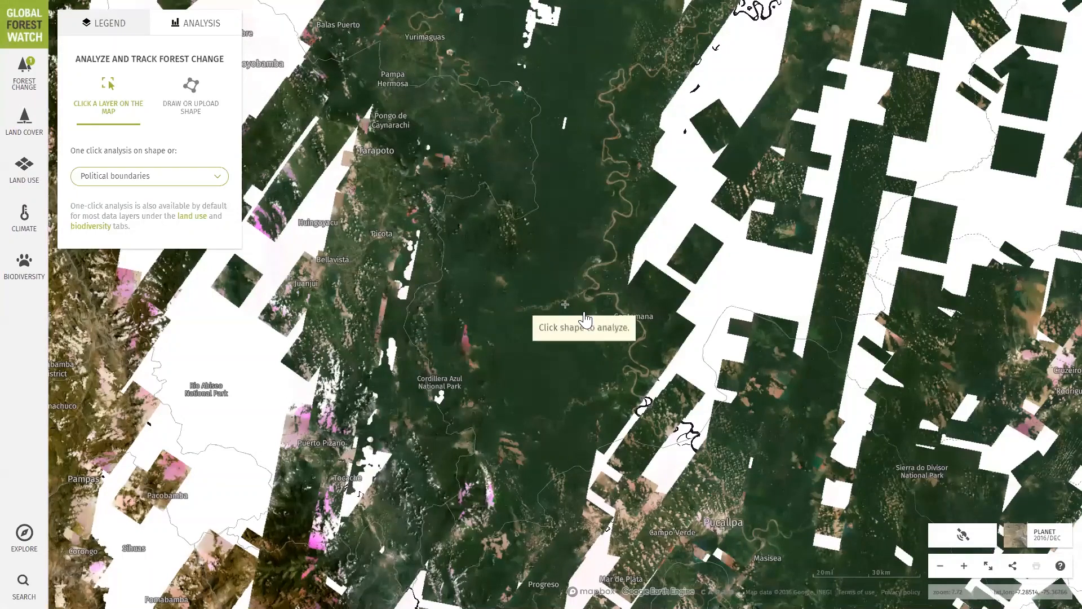
pyautogui.click(920, 432)
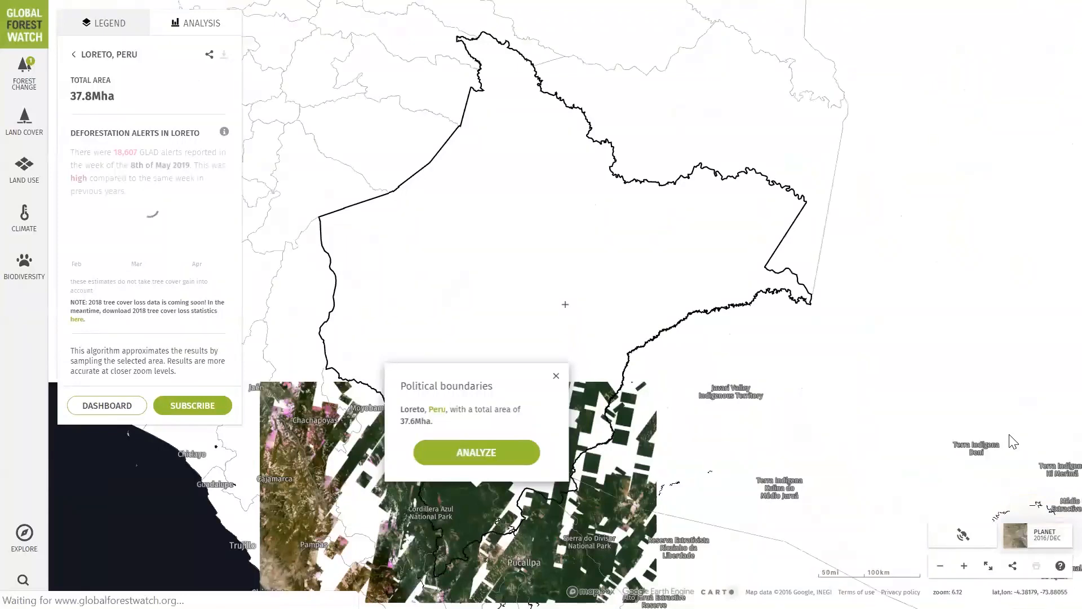
# Switch the map style to Default and dismiss the Political boundaries information for Loreto
pyautogui.click(1026, 536)
pyautogui.click(920, 415)
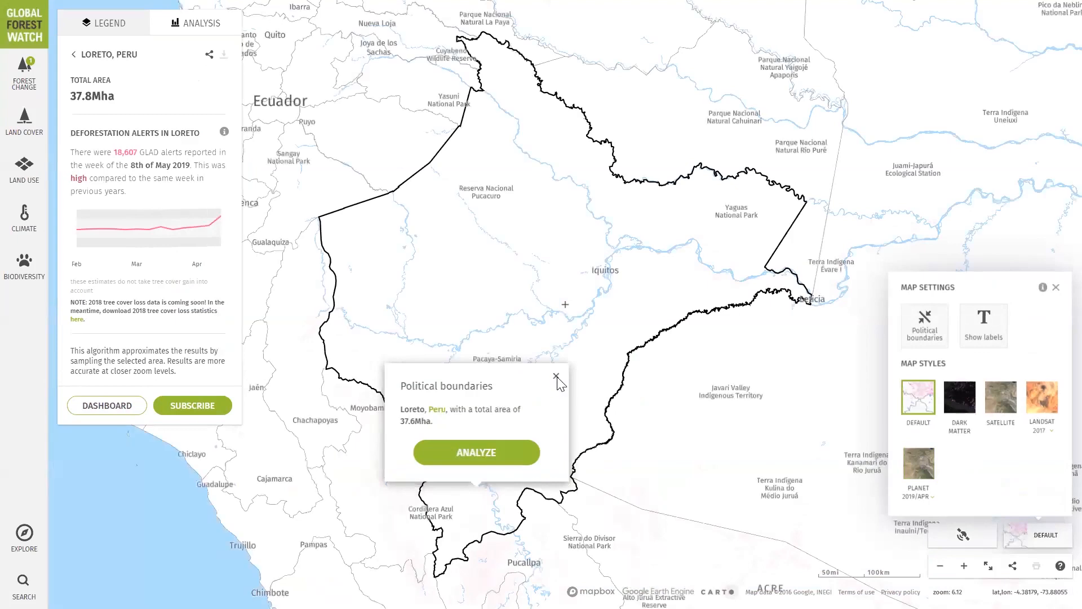
pyautogui.click(557, 377)
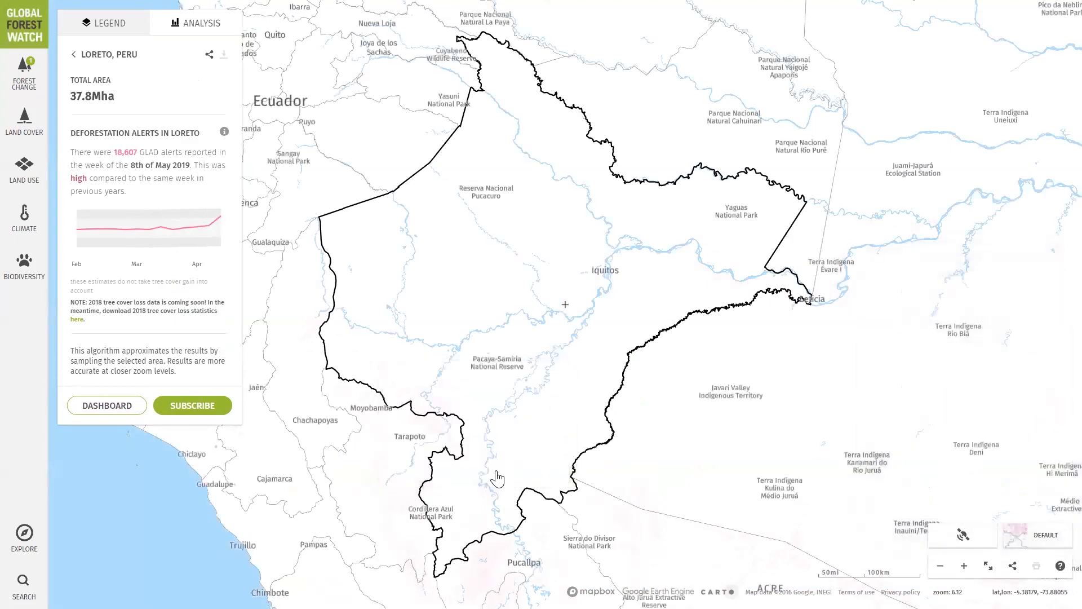
# Analyze the political boundary of Ucayali in southern Loreto, Peru
pyautogui.doubleClick(467, 490)
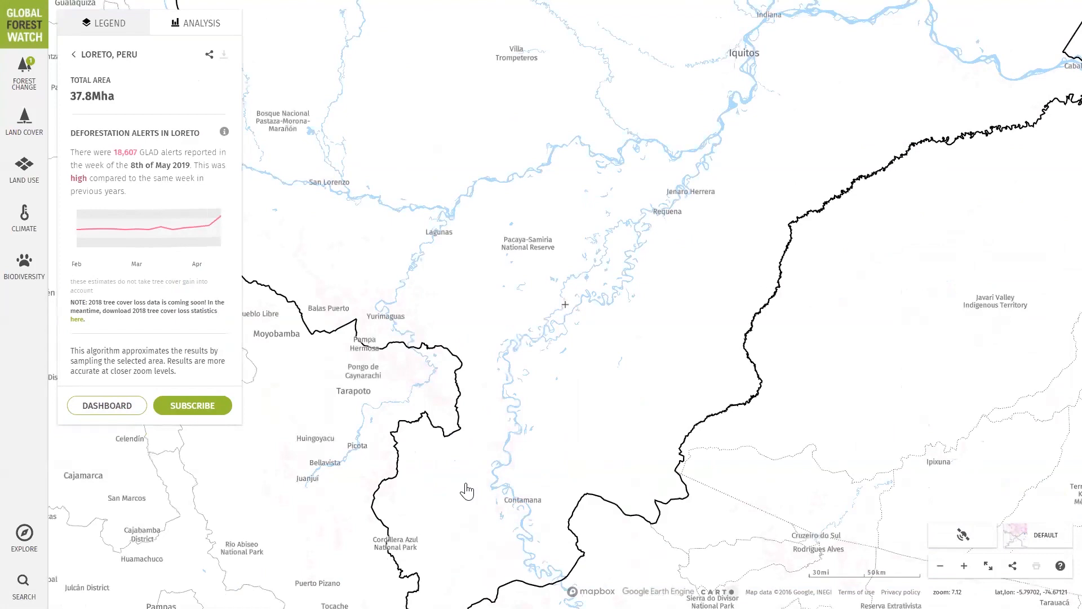
pyautogui.doubleClick(467, 491)
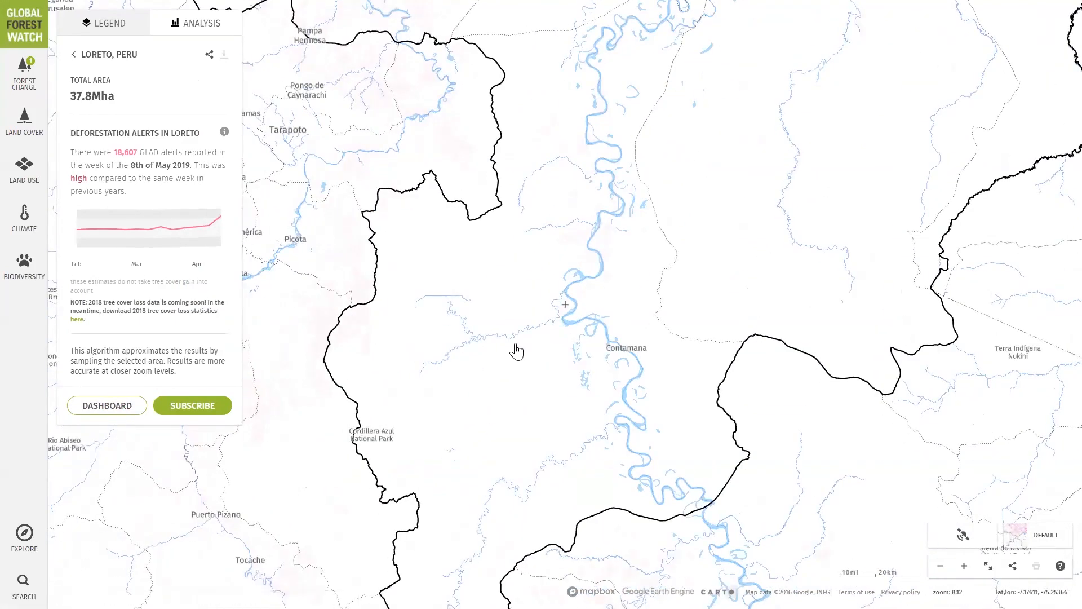
pyautogui.click(516, 347)
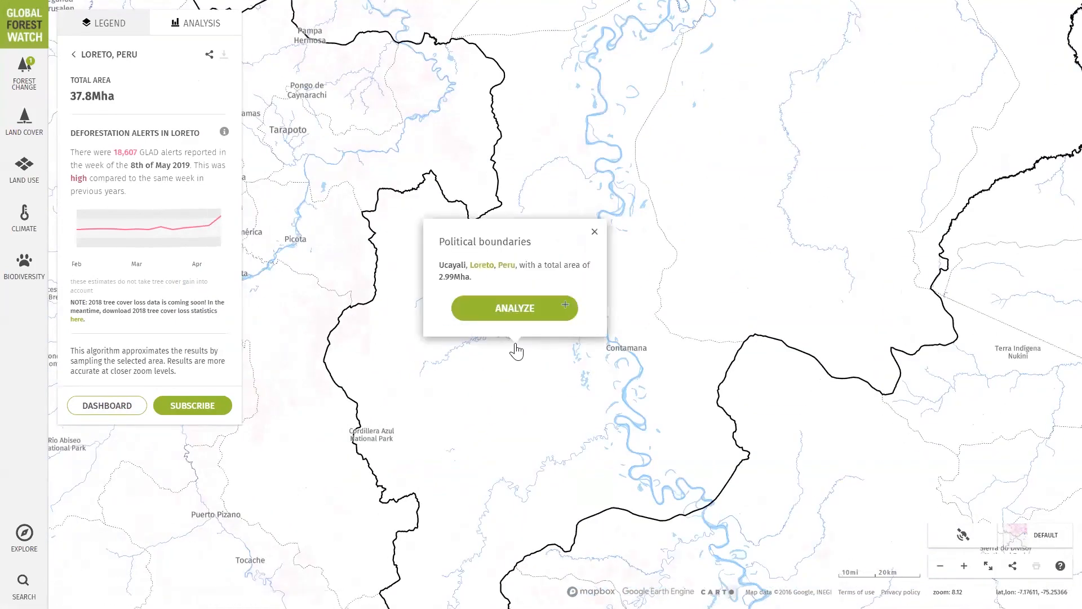
pyautogui.click(520, 308)
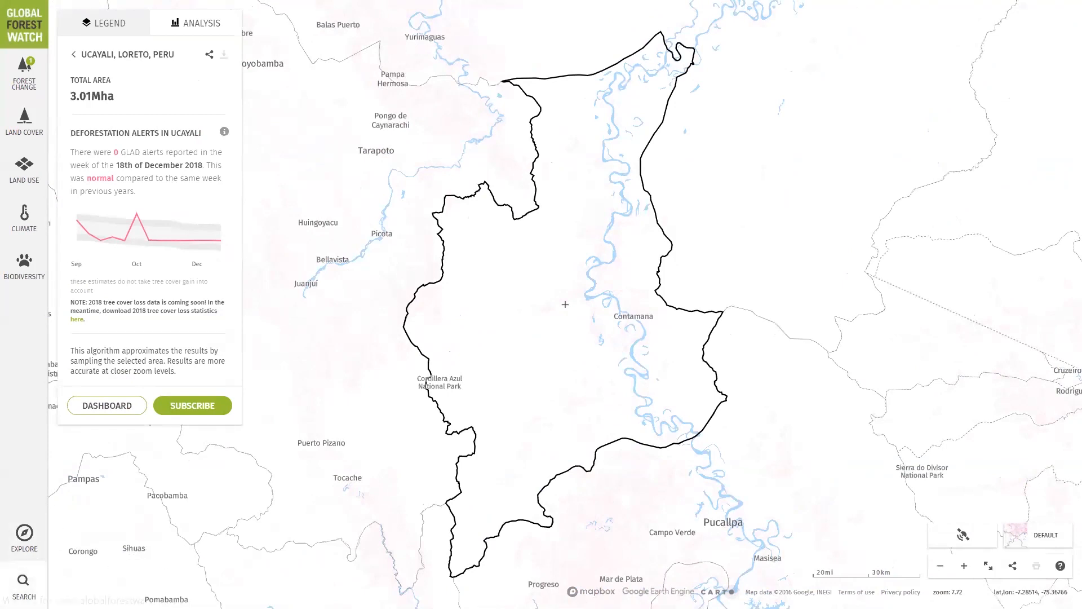
# Search the datasets for "protected a" and add the Peru protected areas layer to the map
pyautogui.click(24, 583)
pyautogui.doubleClick(119, 74)
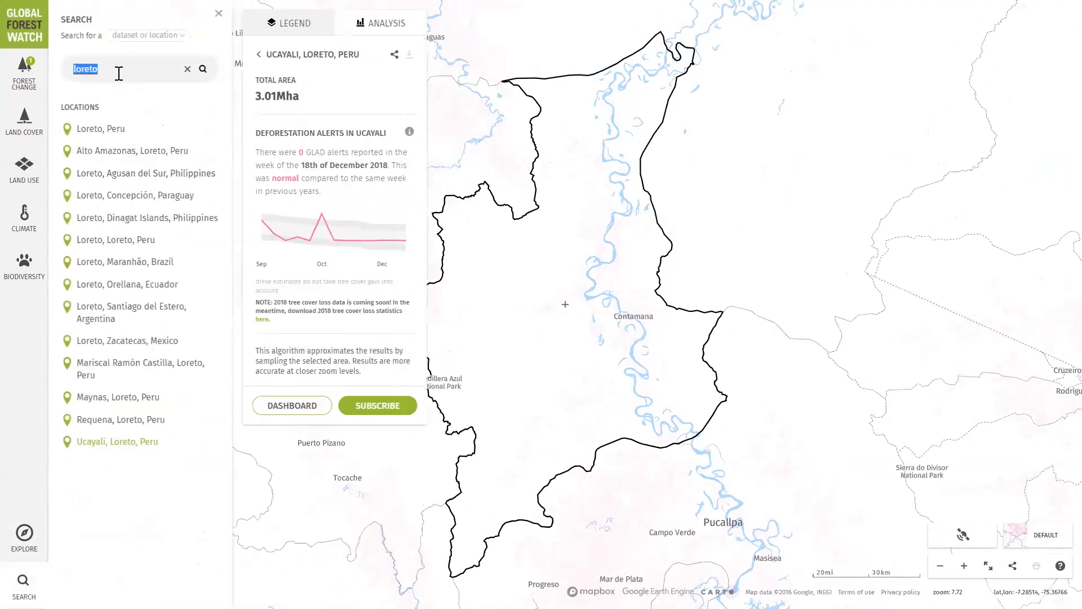
pyautogui.write('protected a')
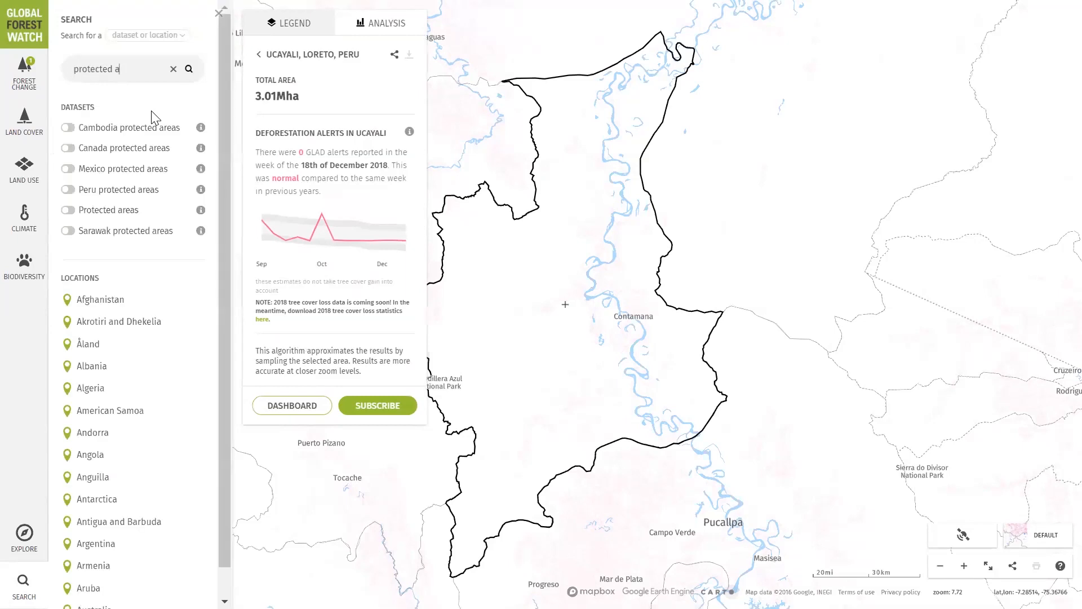
pyautogui.click(111, 195)
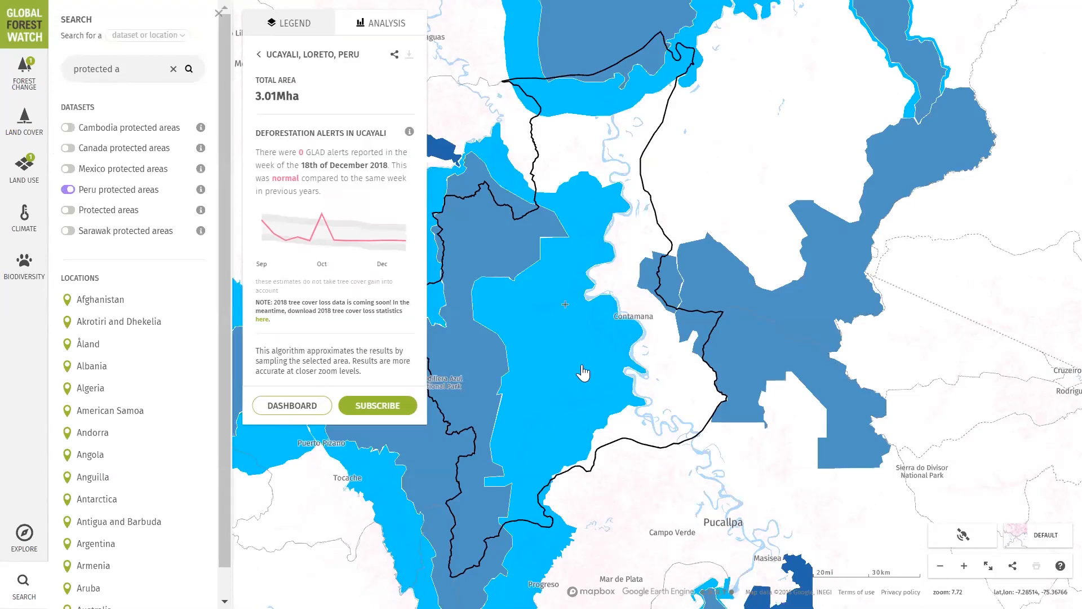
# Try to analyze the Cordillera Azul buffer zone from Peru protected areas, retry the analysis, and cancel it
pyautogui.click(543, 334)
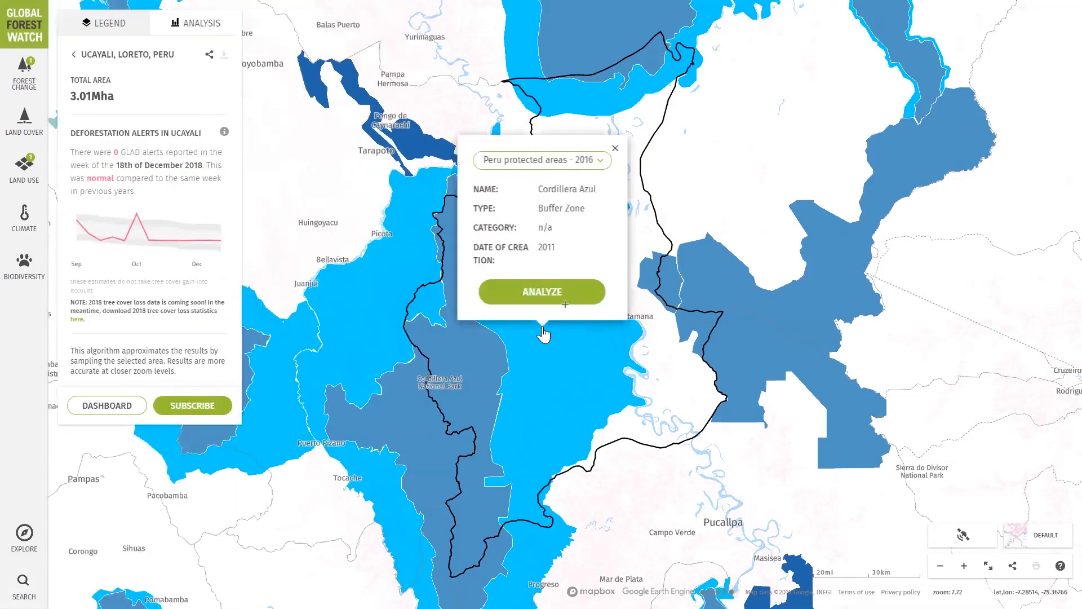
pyautogui.click(545, 292)
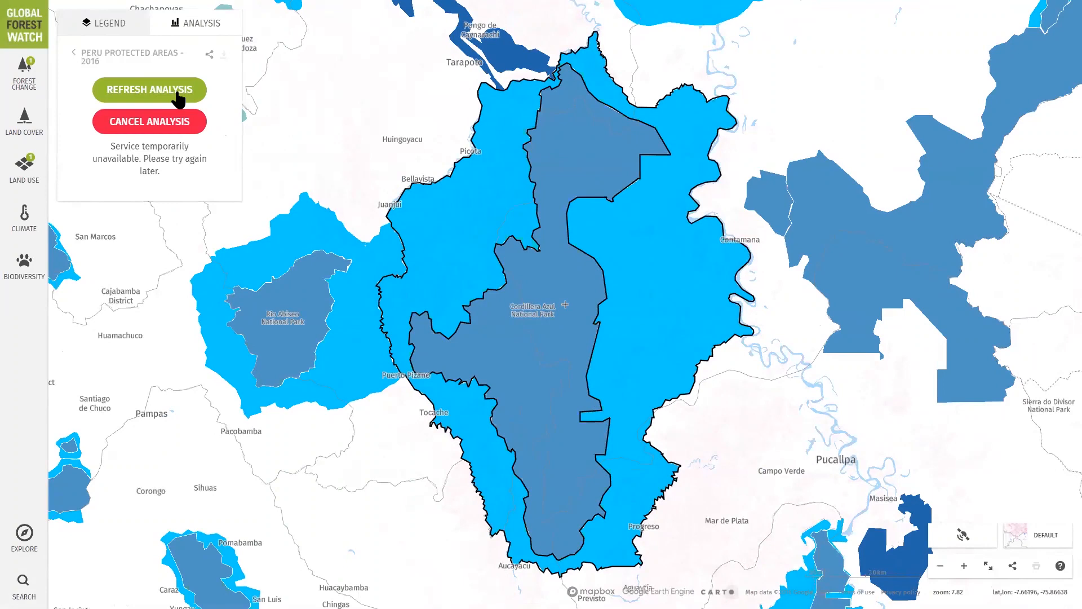
pyautogui.click(178, 100)
pyautogui.click(105, 23)
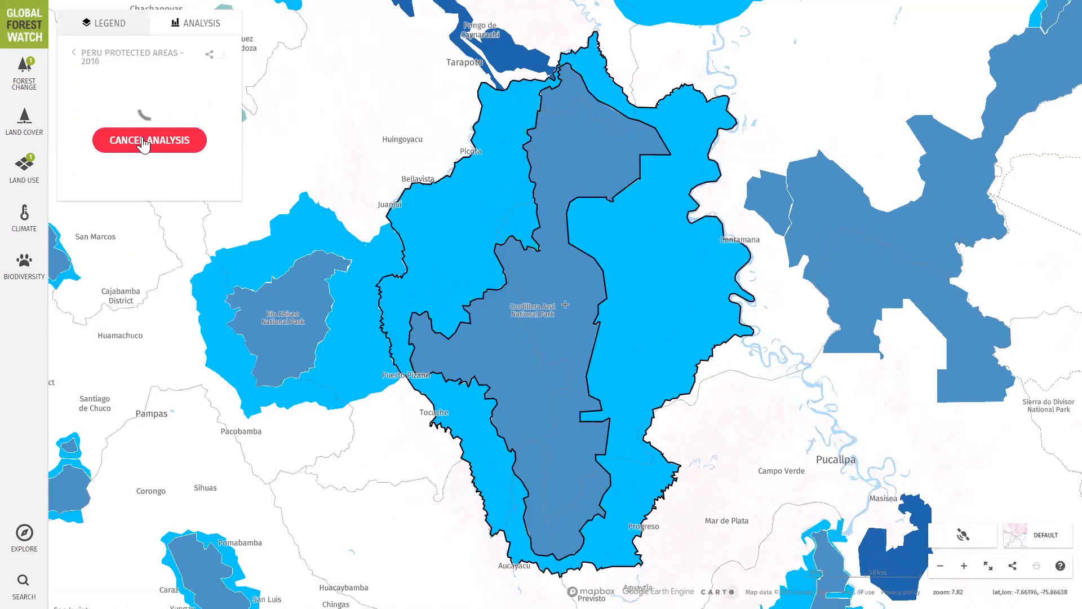
pyautogui.click(145, 141)
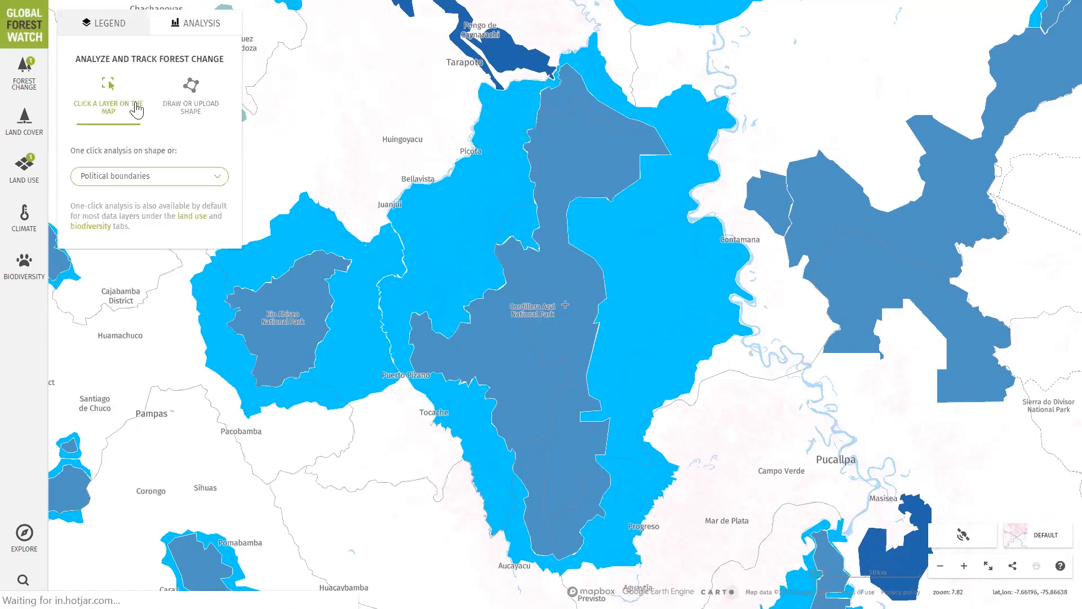
# Try to analyze a custom four-sided area drawn across the boundary between Cordillera Azul National Park and its eastern buffer zone, and cancel the analysis
pyautogui.click(192, 90)
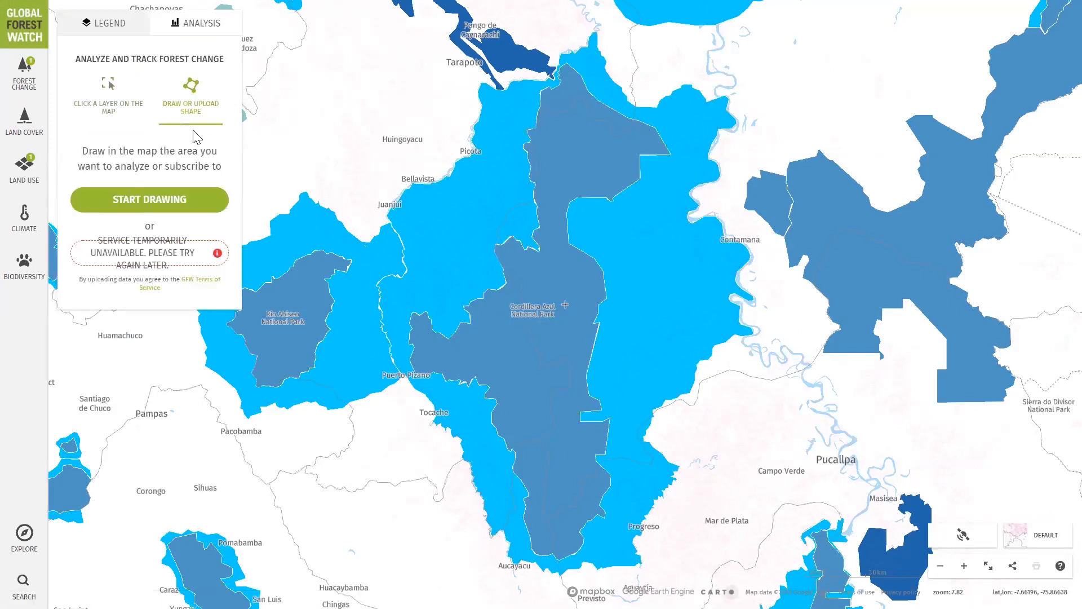
pyautogui.click(970, 567)
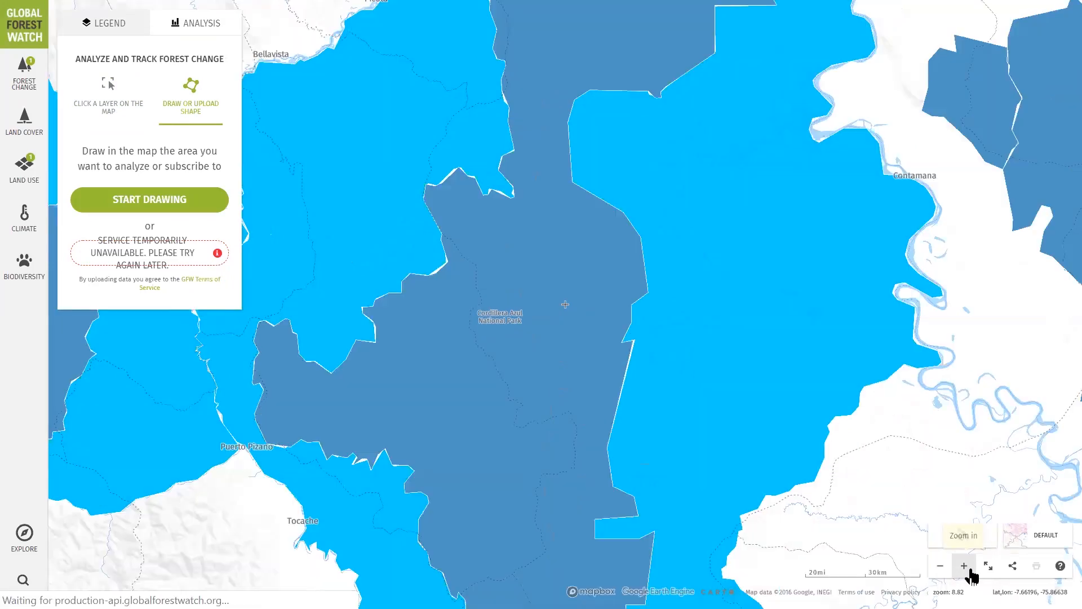
pyautogui.click(730, 343)
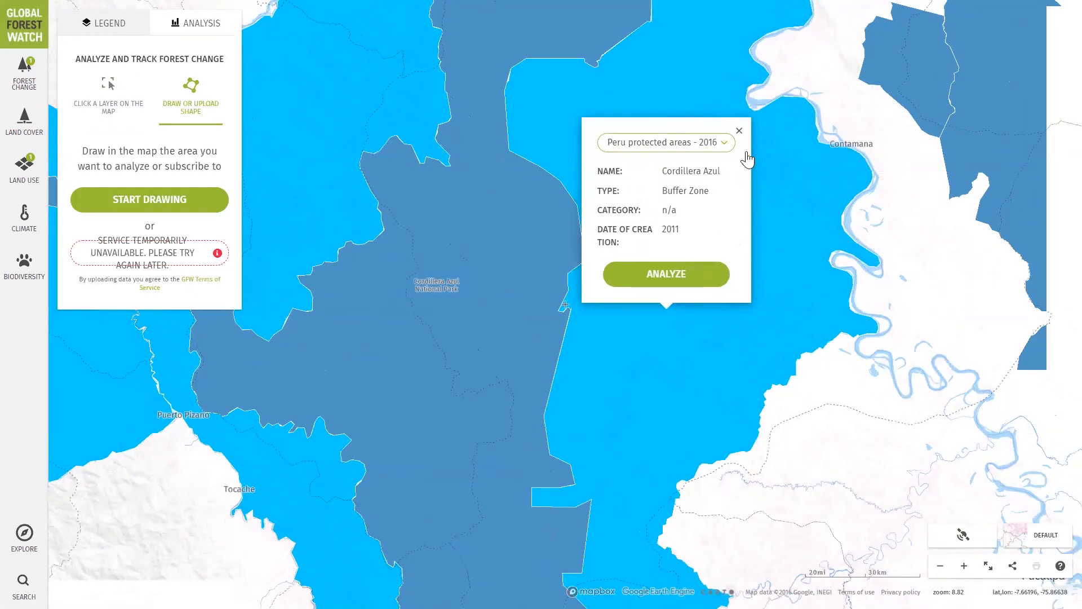
pyautogui.click(739, 132)
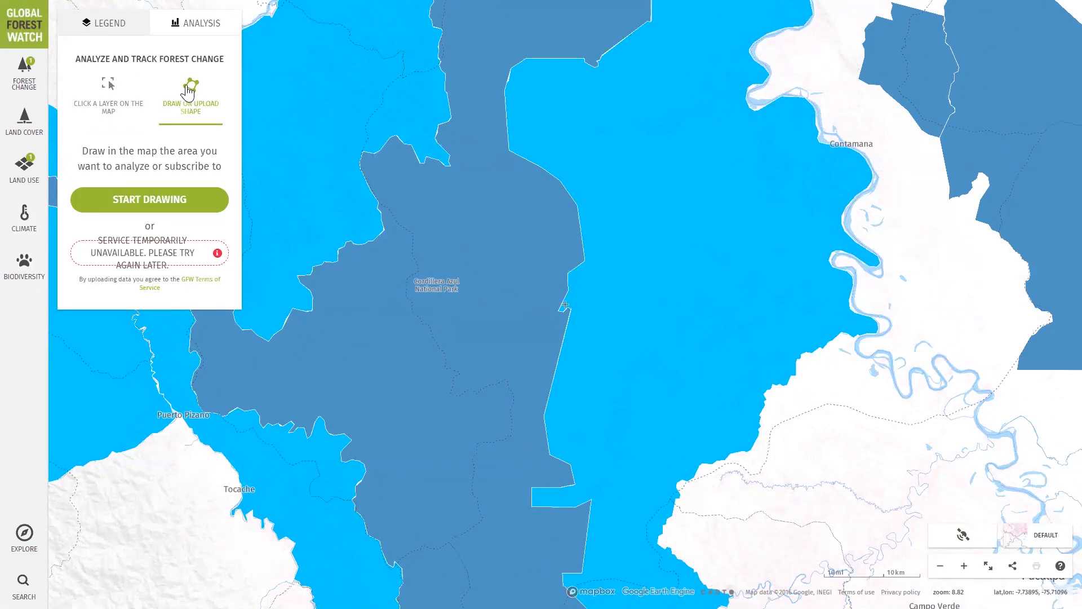
pyautogui.click(169, 199)
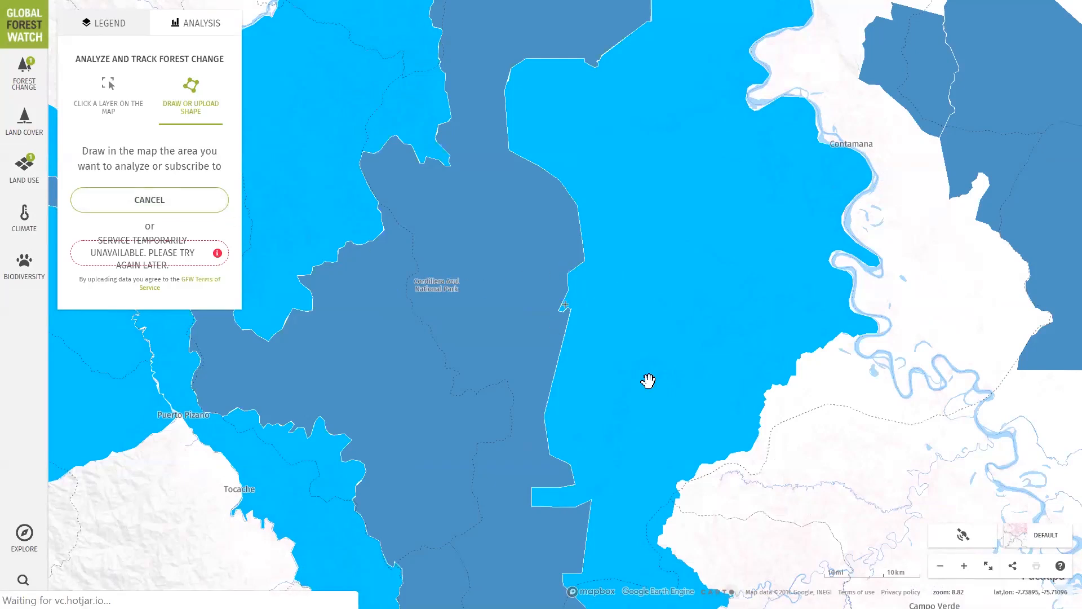
pyautogui.click(599, 273)
pyautogui.click(458, 308)
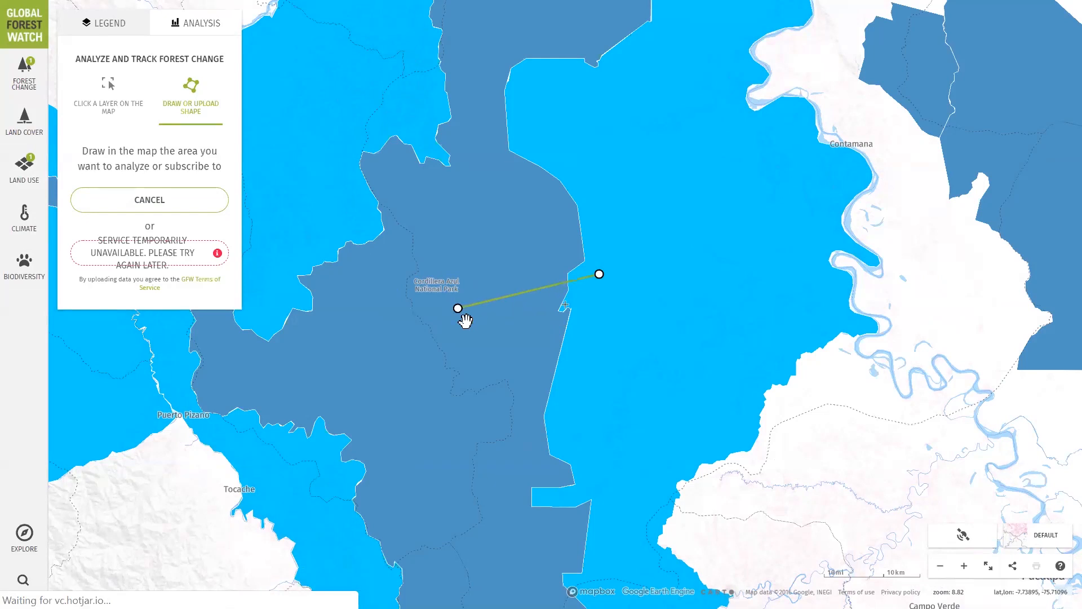
pyautogui.click(489, 381)
pyautogui.click(686, 361)
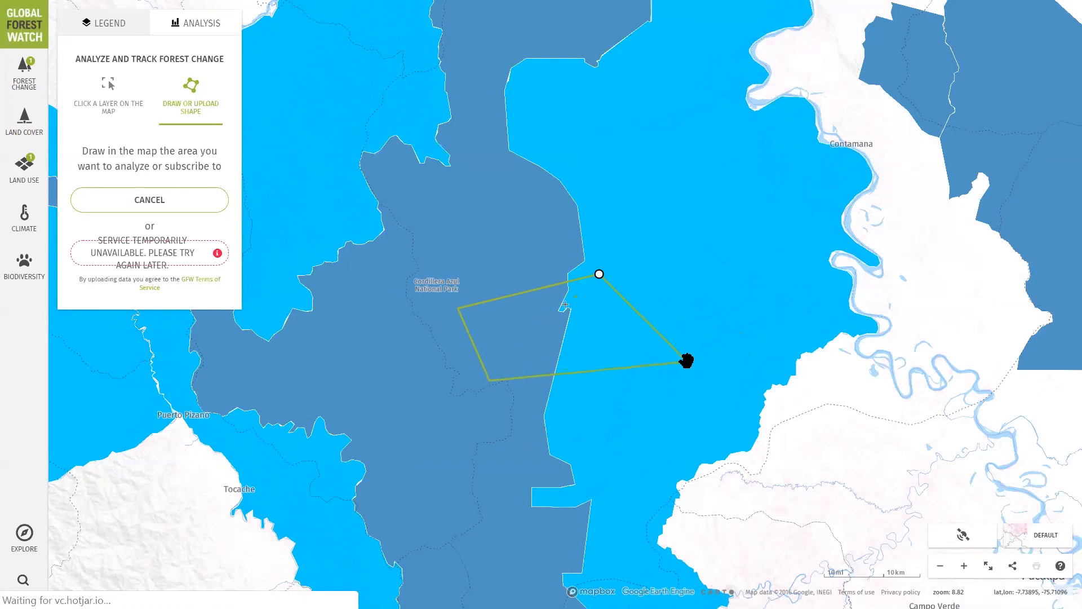
pyautogui.click(599, 275)
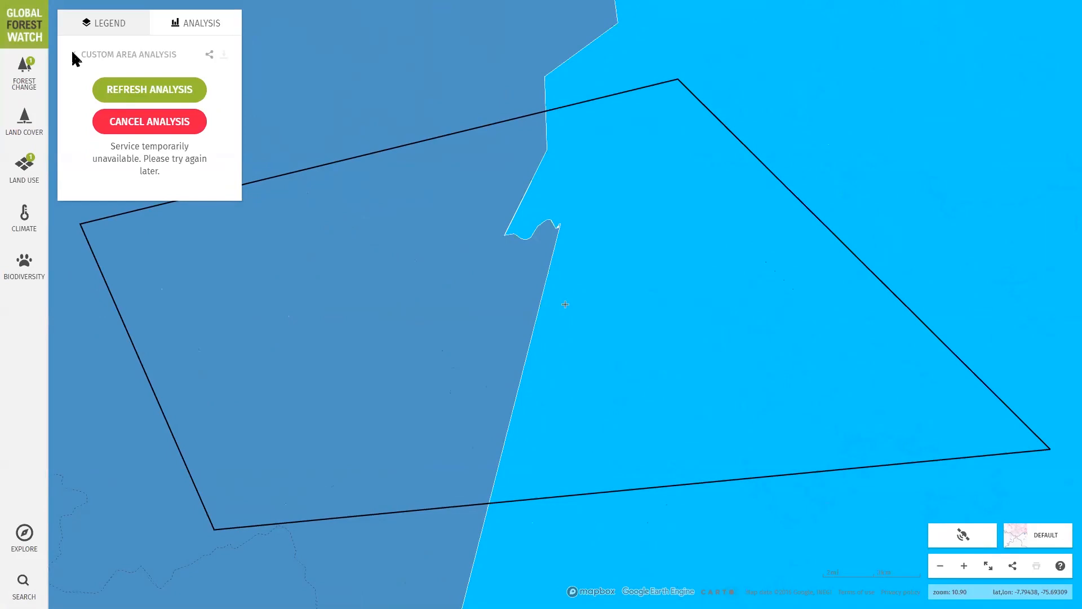
pyautogui.click(139, 121)
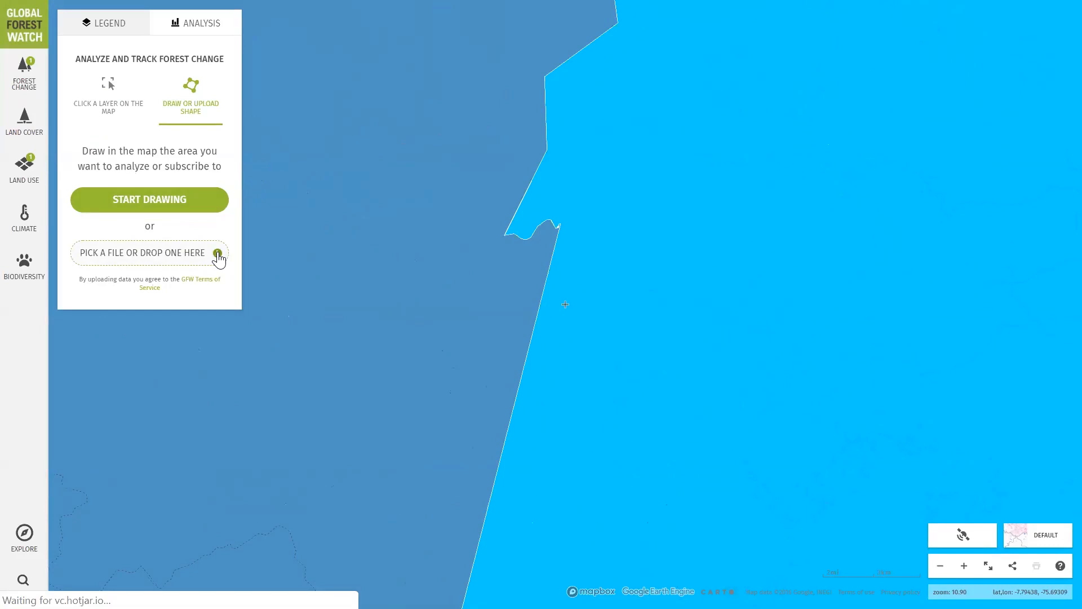
# Try to analyze a smaller custom four-sided area drawn across the same boundary between the national park and its buffer zone
pyautogui.click(197, 203)
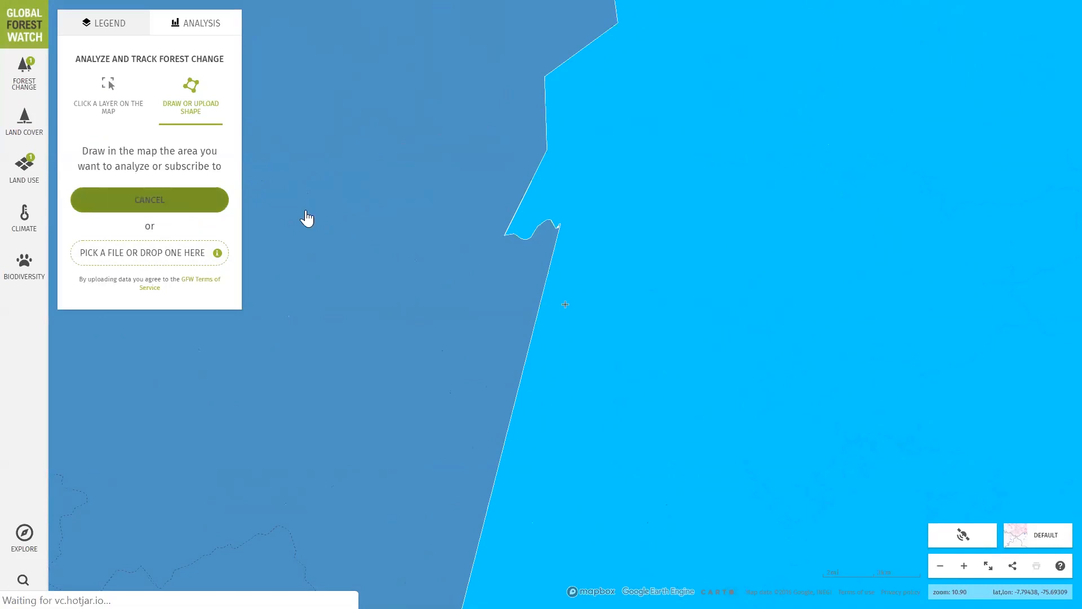
pyautogui.click(618, 229)
pyautogui.click(469, 322)
pyautogui.click(537, 370)
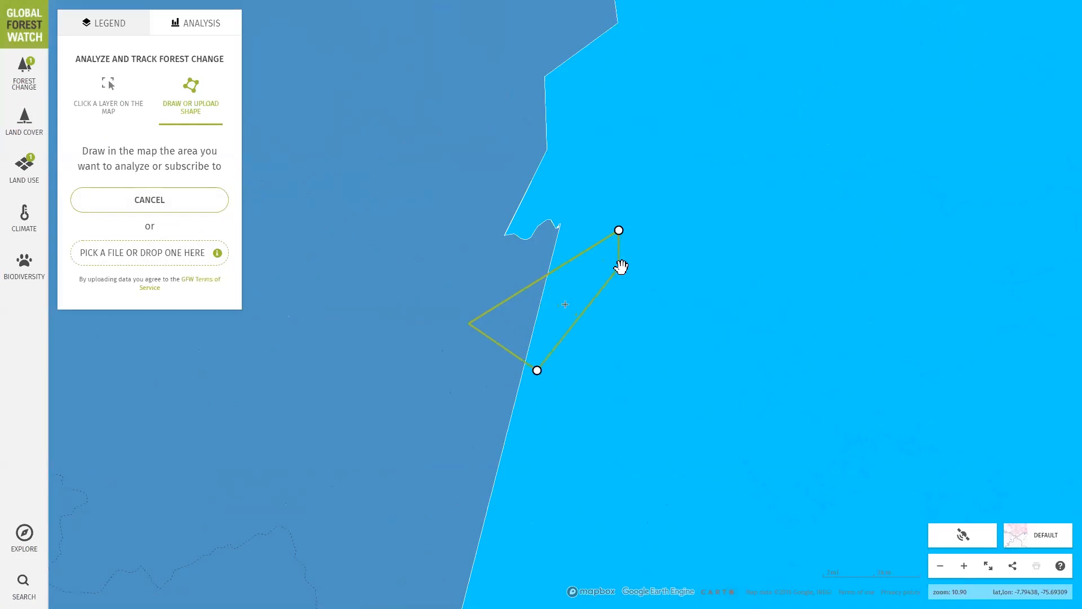
pyautogui.click(622, 268)
pyautogui.click(619, 230)
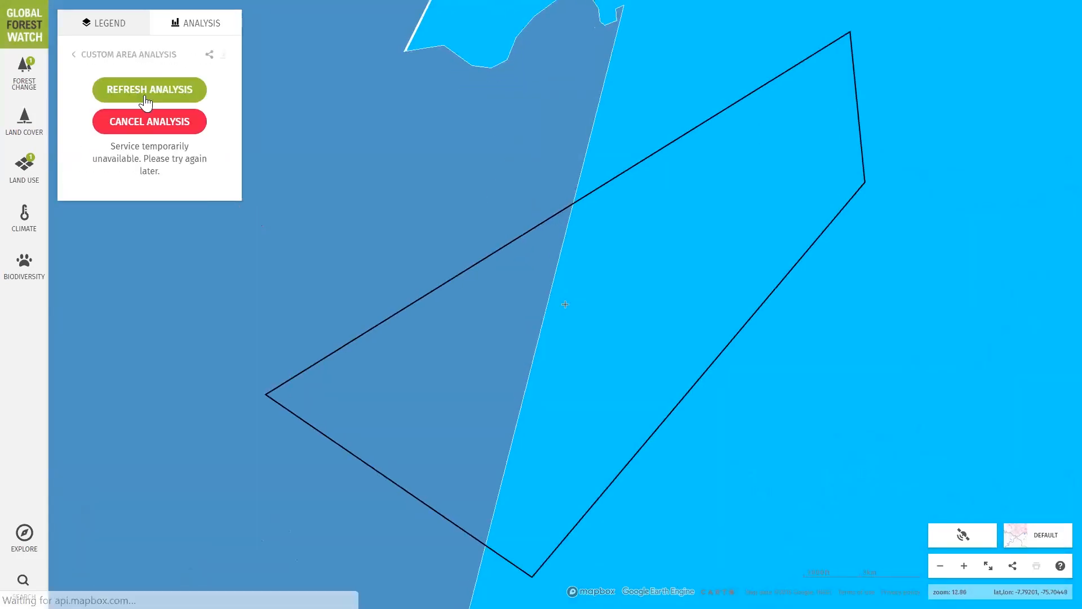
# Remove the Peru protected areas - 2016 layer from the map
pyautogui.click(31, 169)
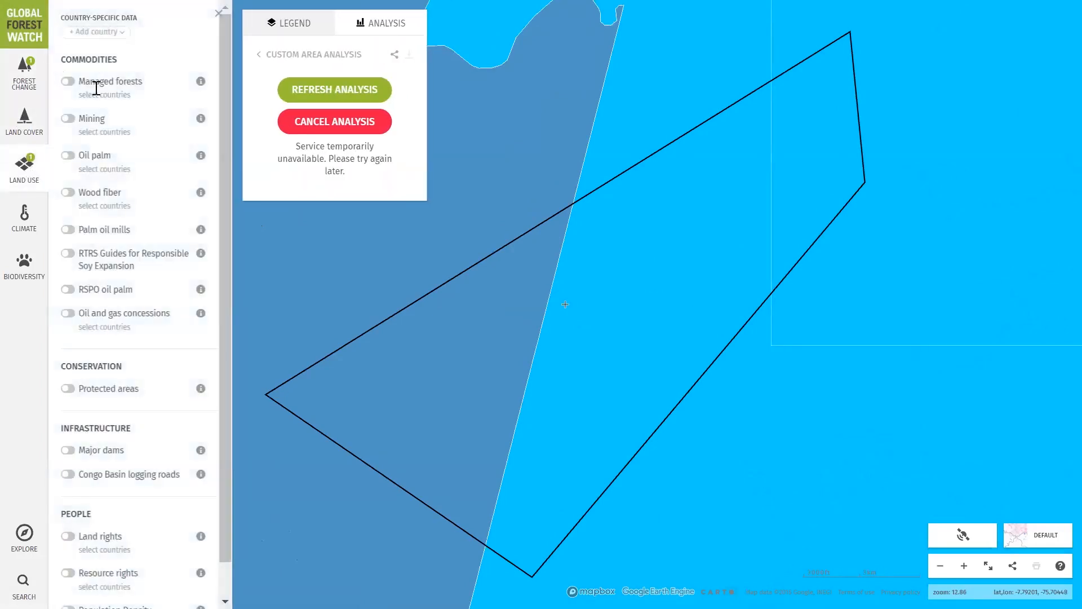
pyautogui.click(219, 14)
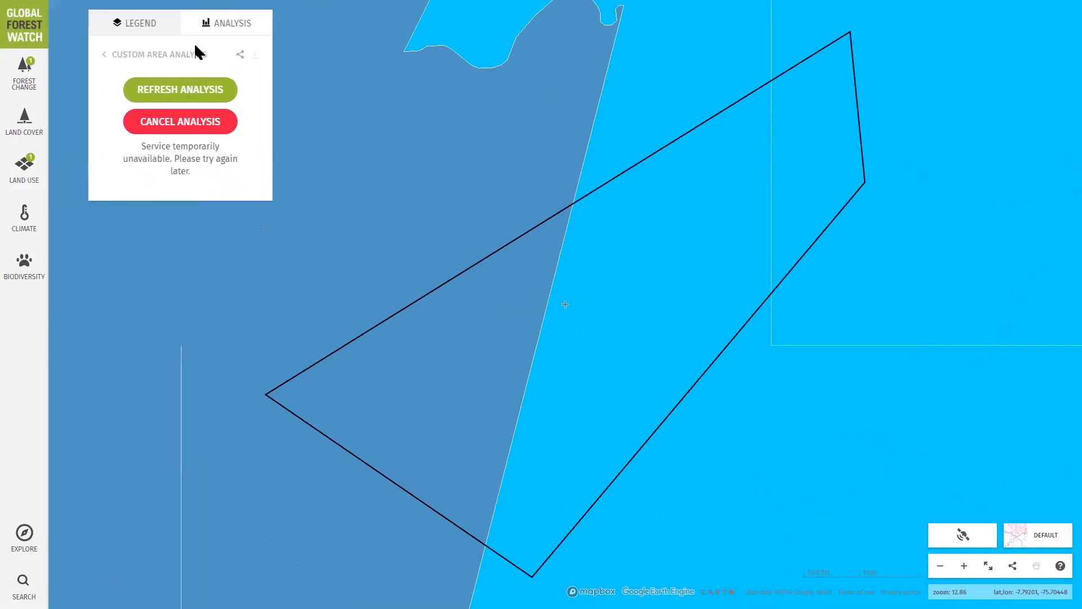
pyautogui.click(115, 23)
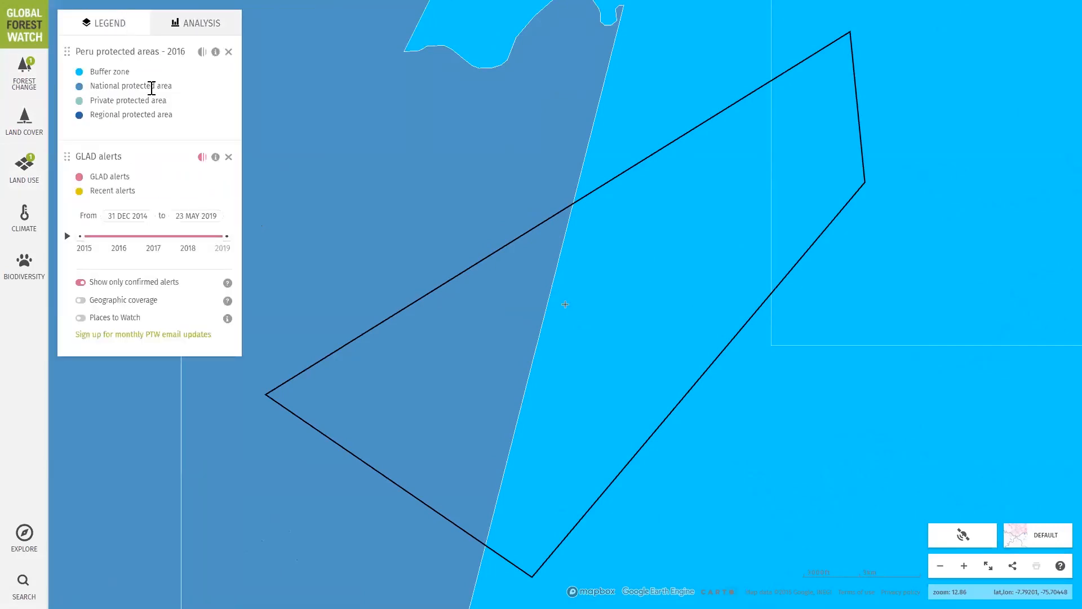
pyautogui.click(229, 52)
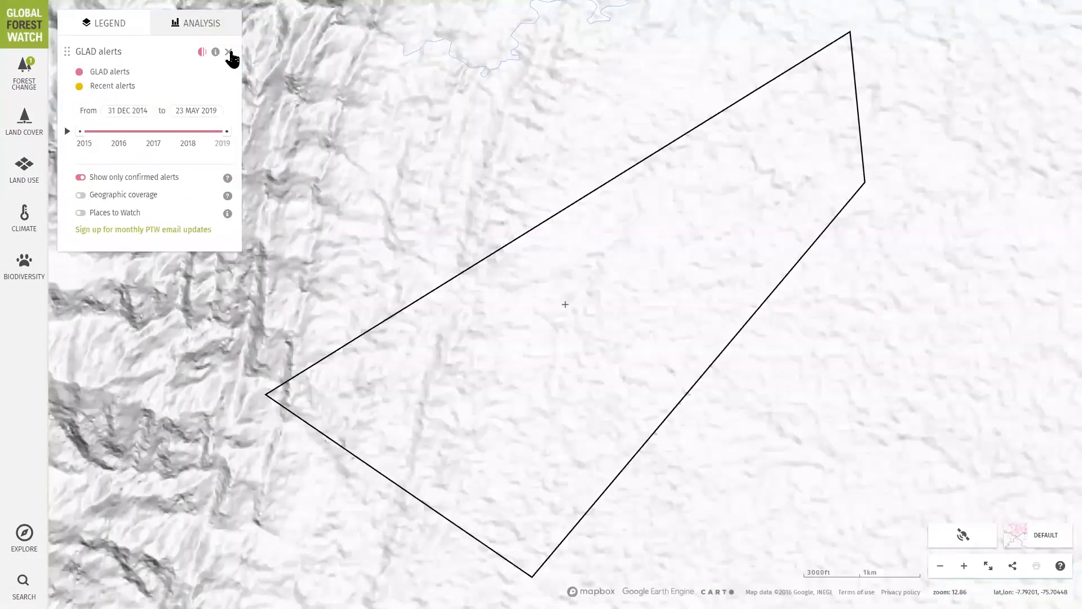
# Retry the custom area analysis and cancel it
pyautogui.click(194, 33)
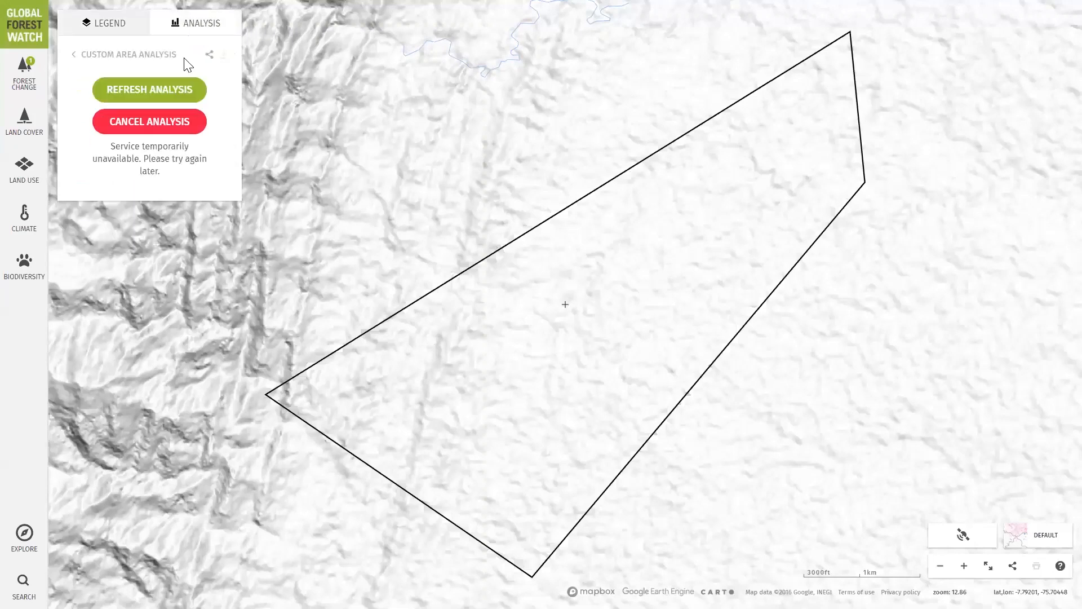
pyautogui.click(165, 90)
pyautogui.click(167, 126)
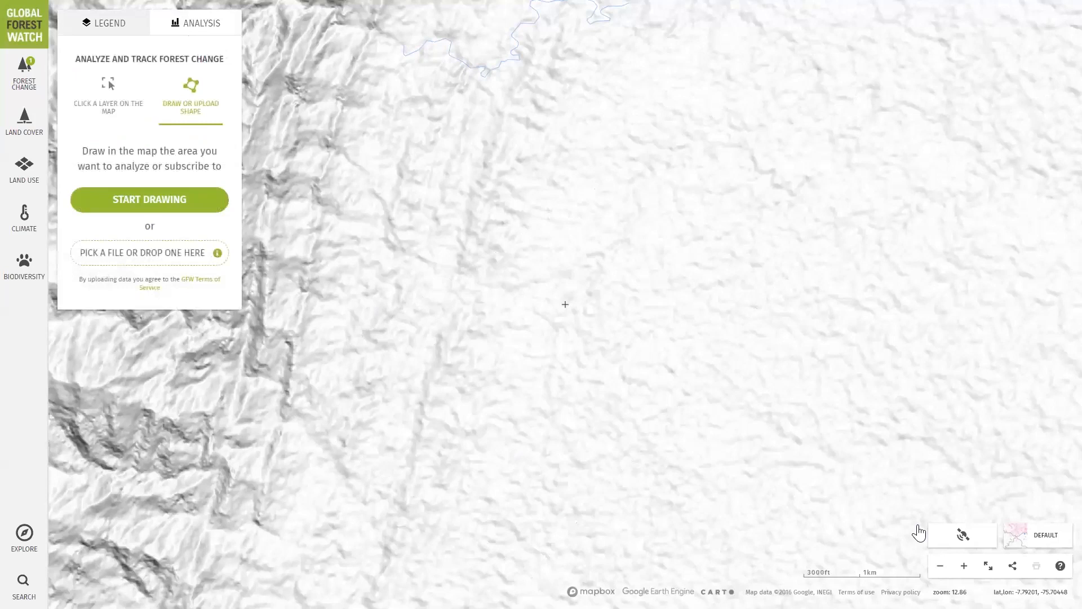
# Analyze forest change within the political boundary of Ucayali, Loreto, Peru, selected east of Cordillera Azul National Park
pyautogui.click(940, 566)
pyautogui.click(940, 566)
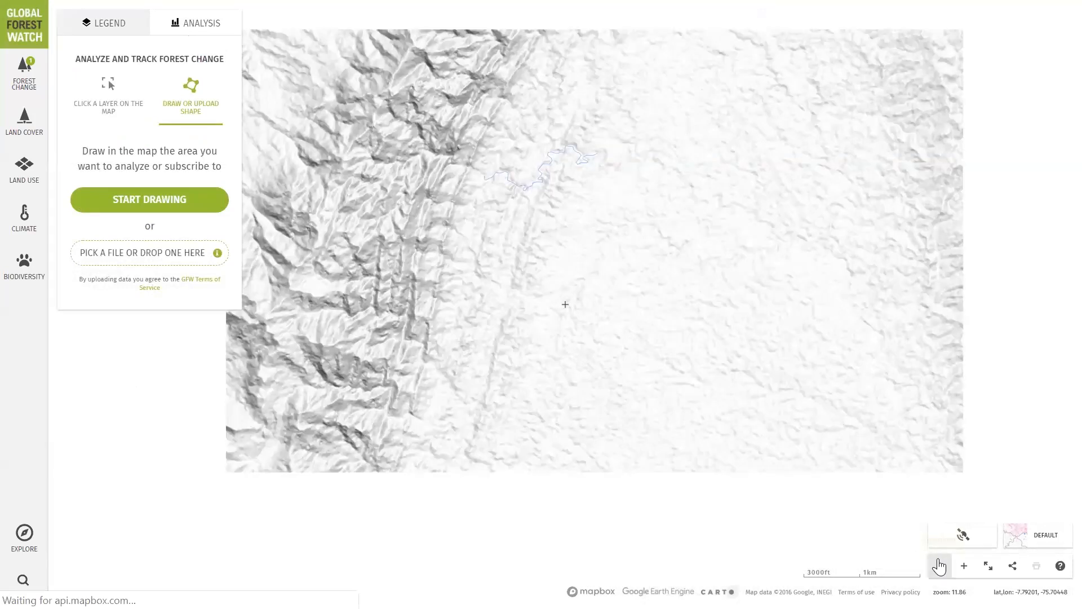
pyautogui.click(939, 566)
pyautogui.click(940, 566)
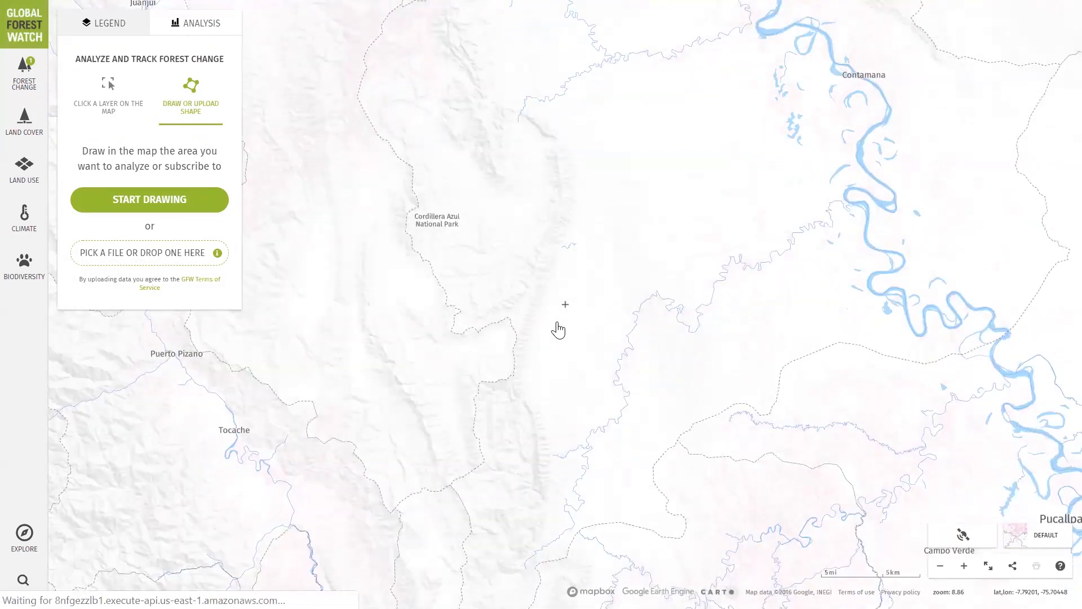
pyautogui.click(648, 253)
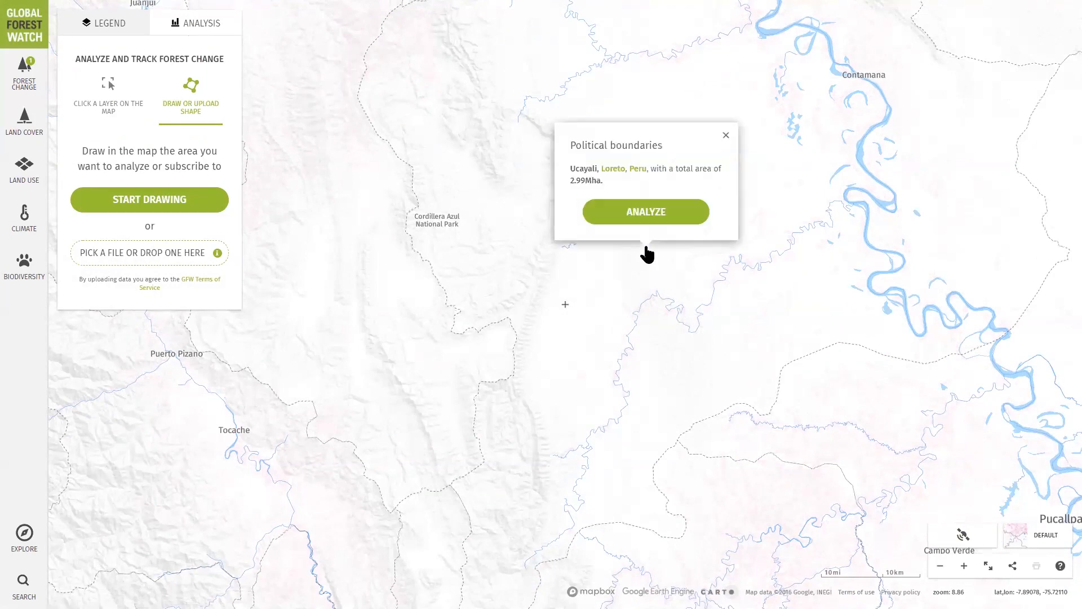
pyautogui.click(664, 214)
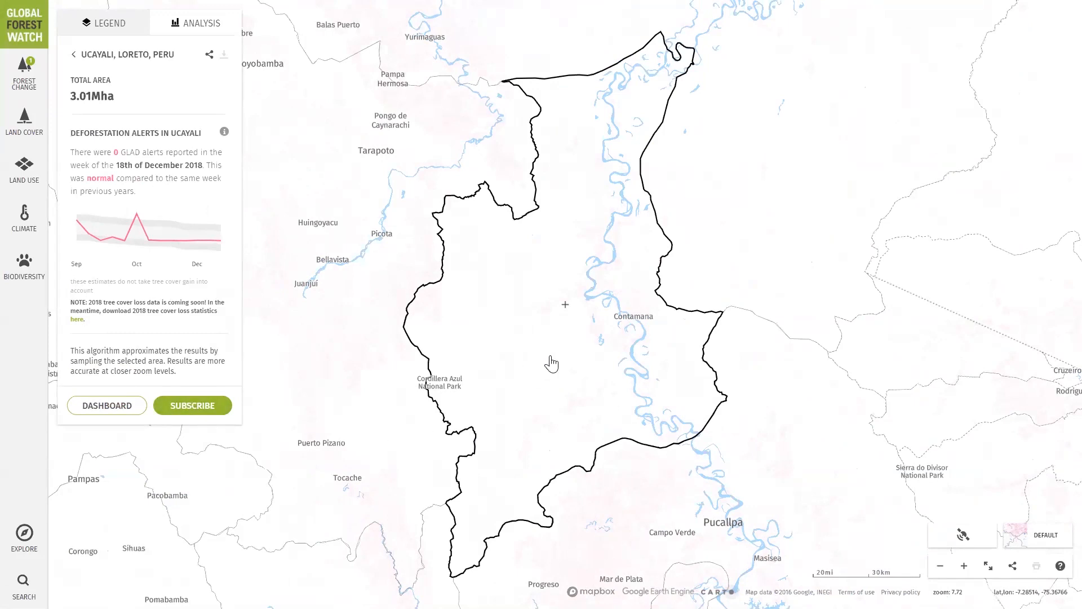
# Save a subscription to GLAD alerts for Ucayali, Loreto, Peru, and return to the map
pyautogui.click(189, 407)
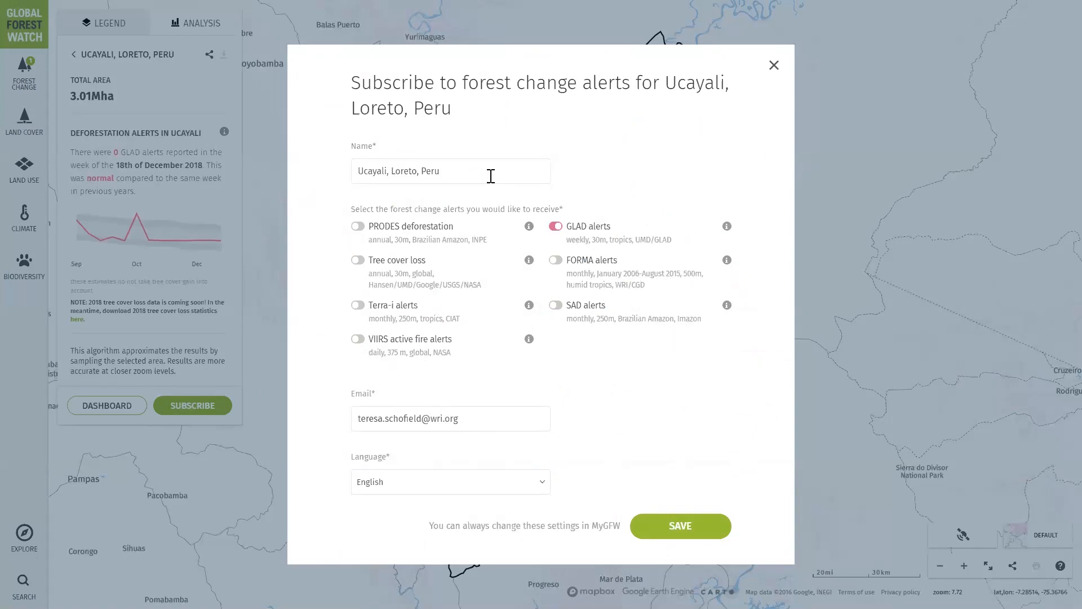
pyautogui.click(671, 523)
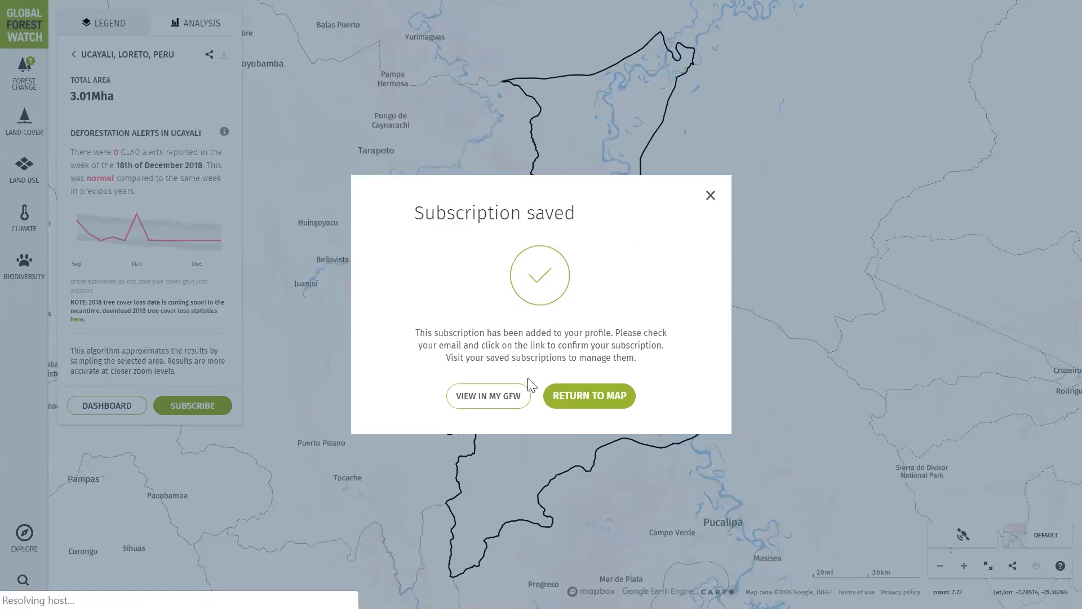
pyautogui.click(578, 396)
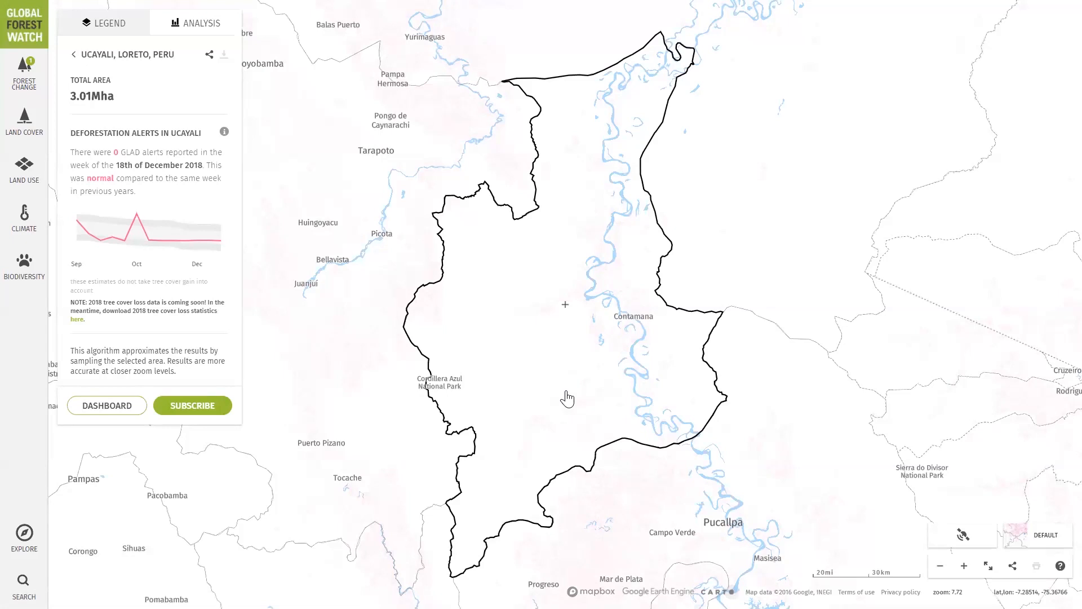
# Examine the link and embed options for sharing the Ucayali analysis view
pyautogui.scroll(1, 567, 398)
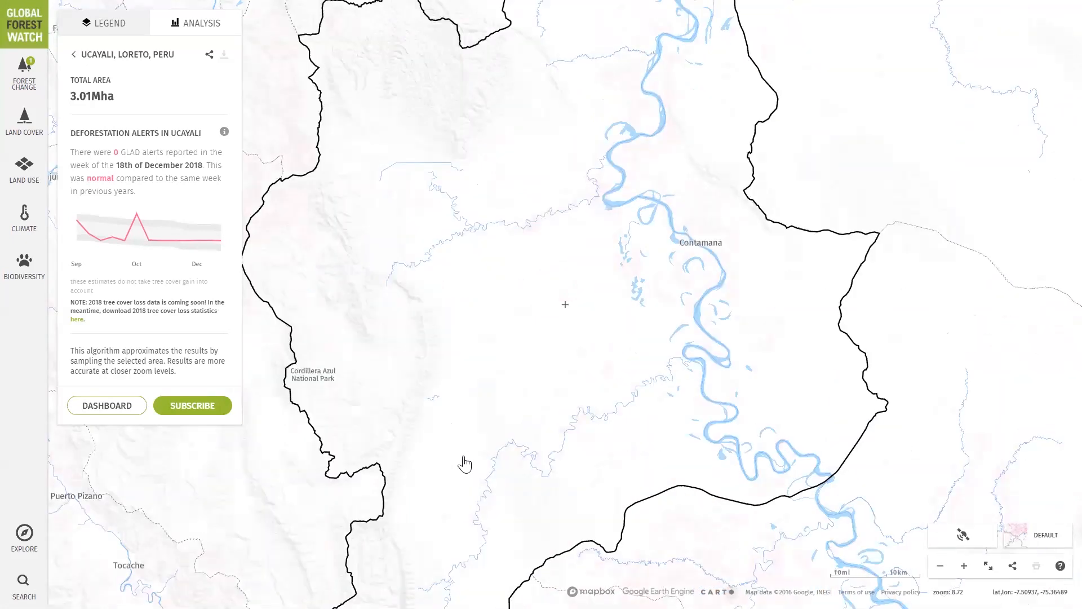
pyautogui.moveTo(516, 327); pyautogui.dragTo(534, 246)
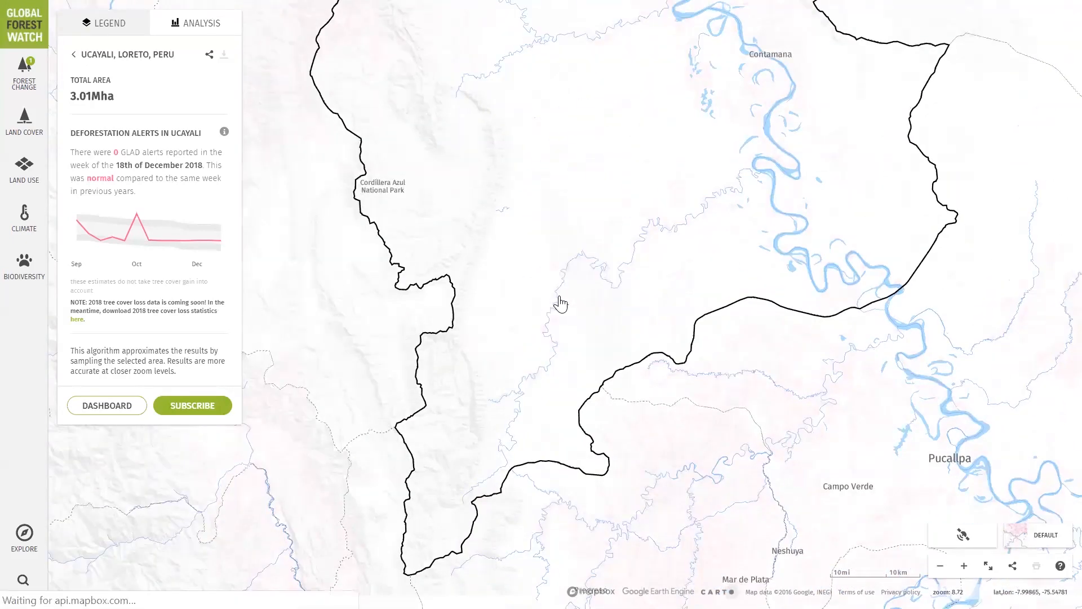
pyautogui.scroll(1, 561, 304)
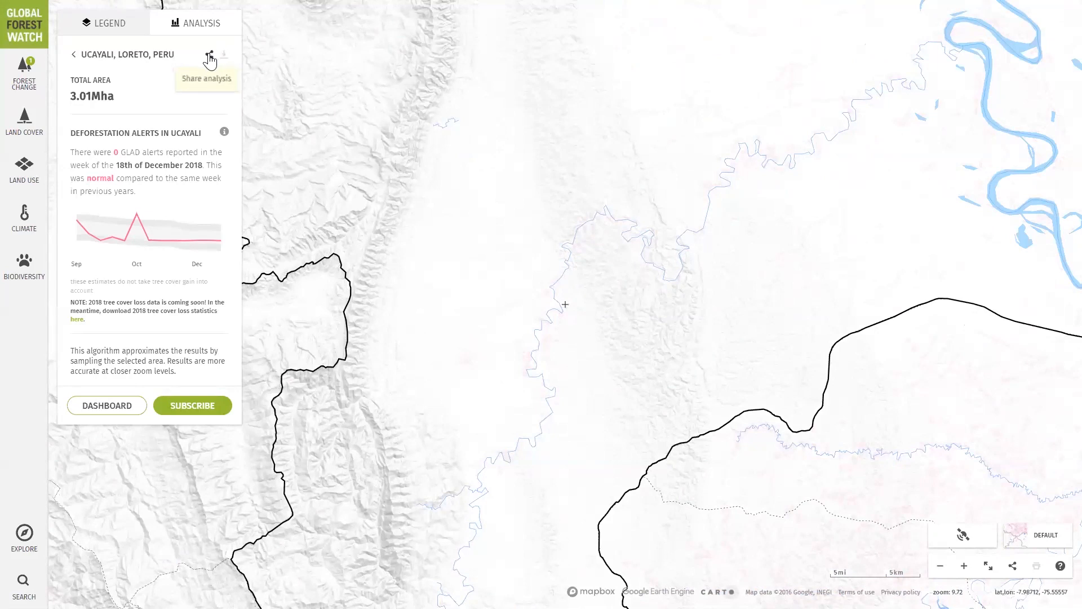
pyautogui.click(210, 56)
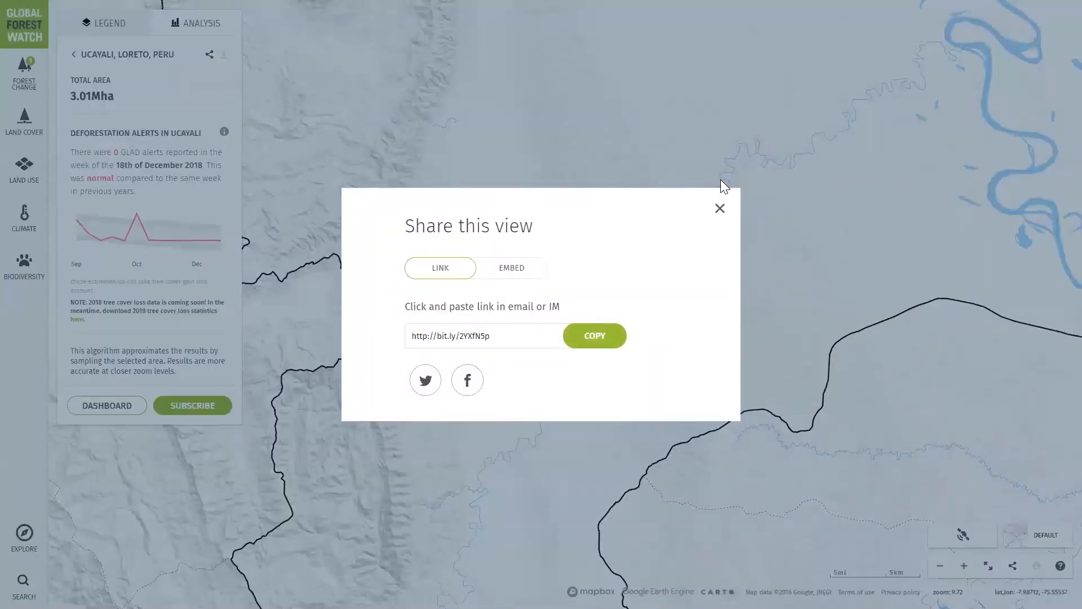
pyautogui.click(534, 276)
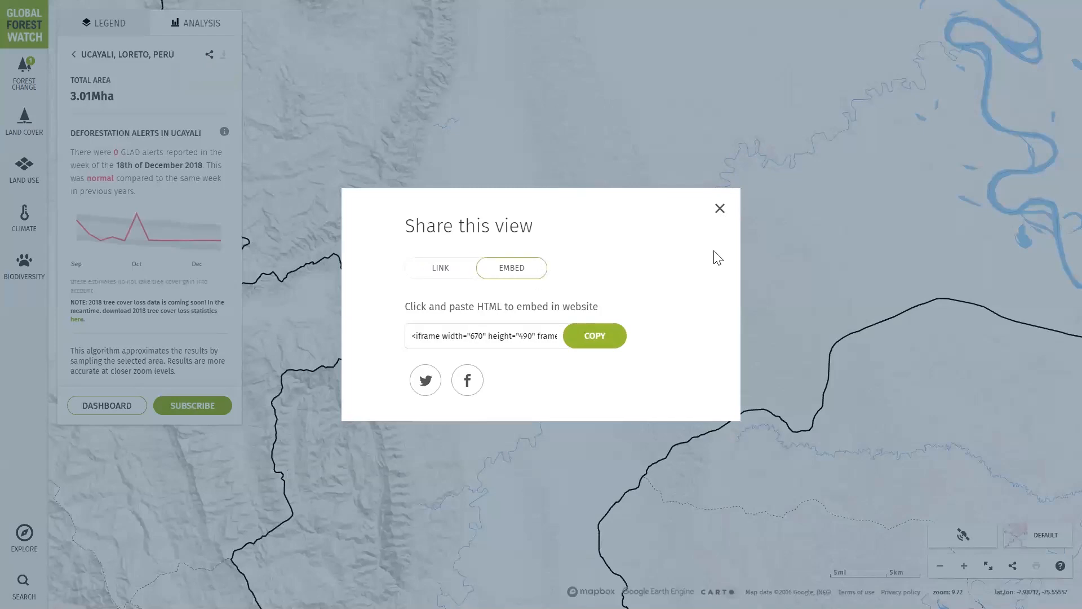
pyautogui.click(720, 210)
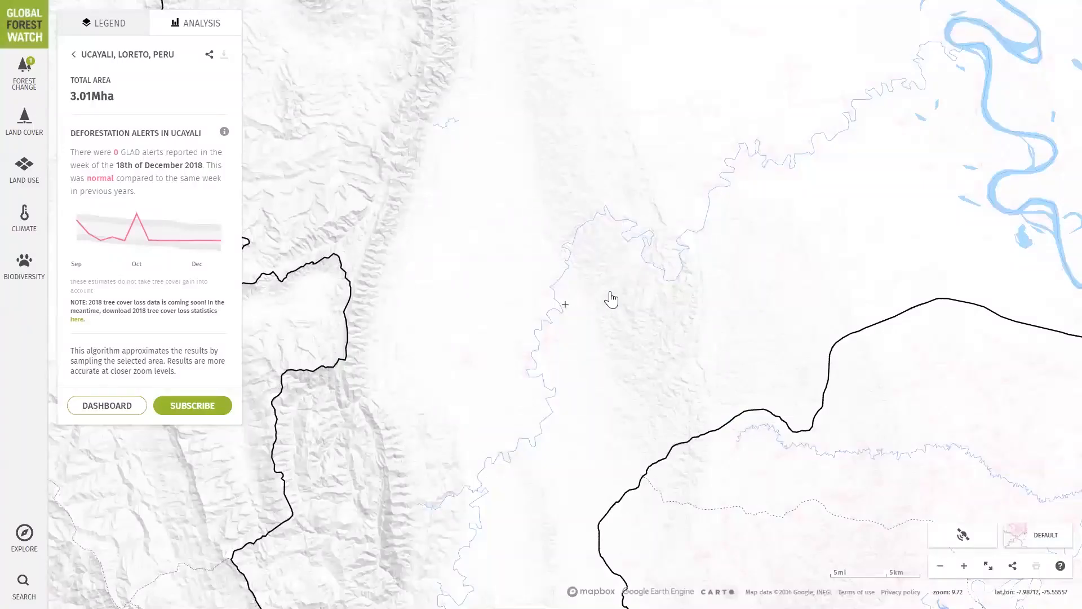
# Increase the opacity of the GLAD alerts layer and switch the map style to Dark Matter
pyautogui.click(129, 36)
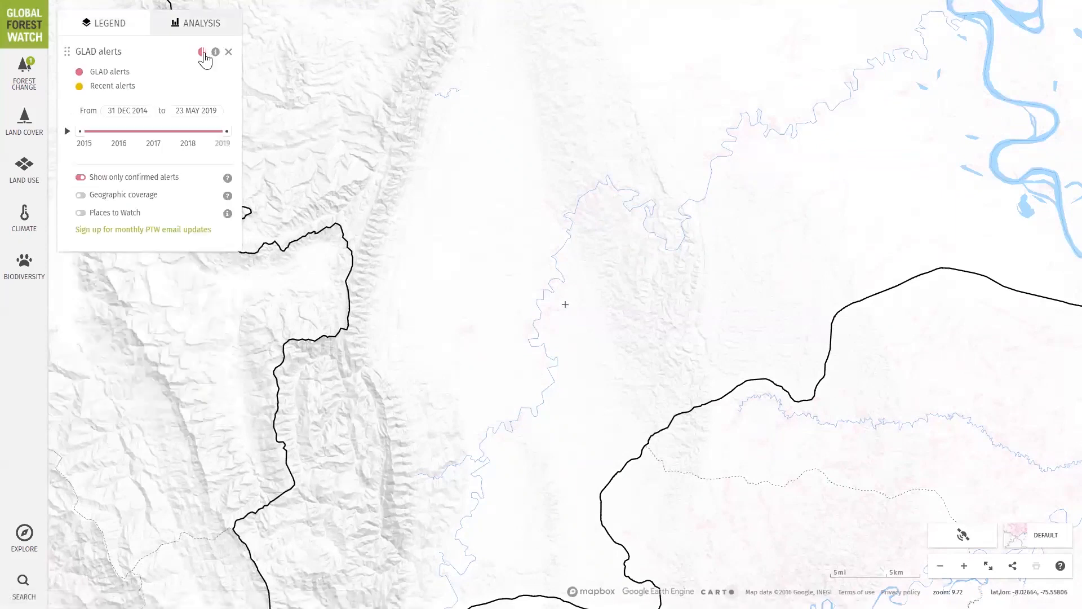
pyautogui.click(201, 52)
pyautogui.click(245, 94)
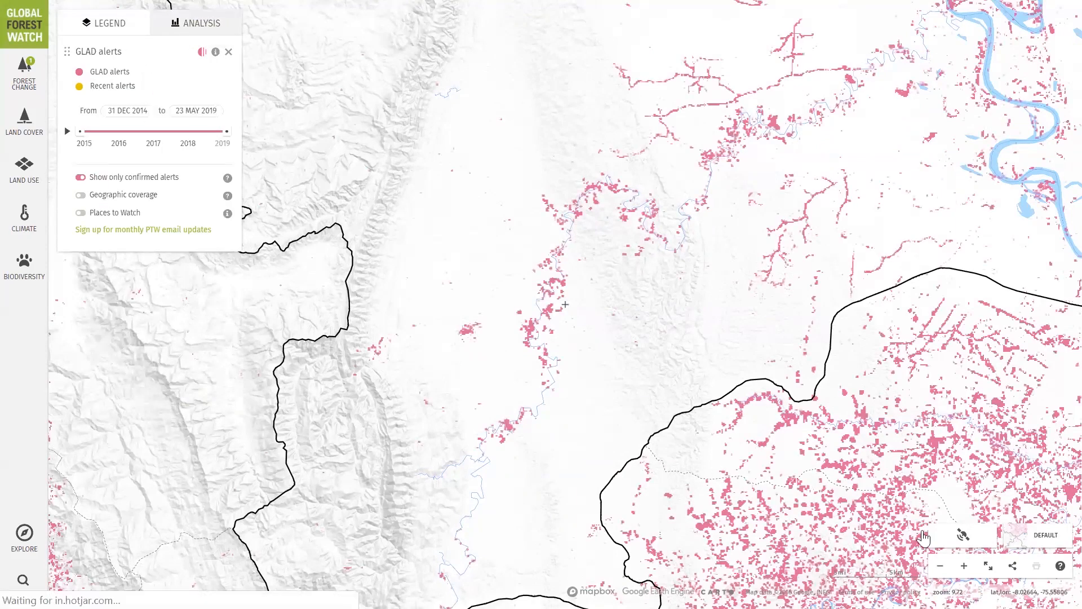
pyautogui.click(1045, 550)
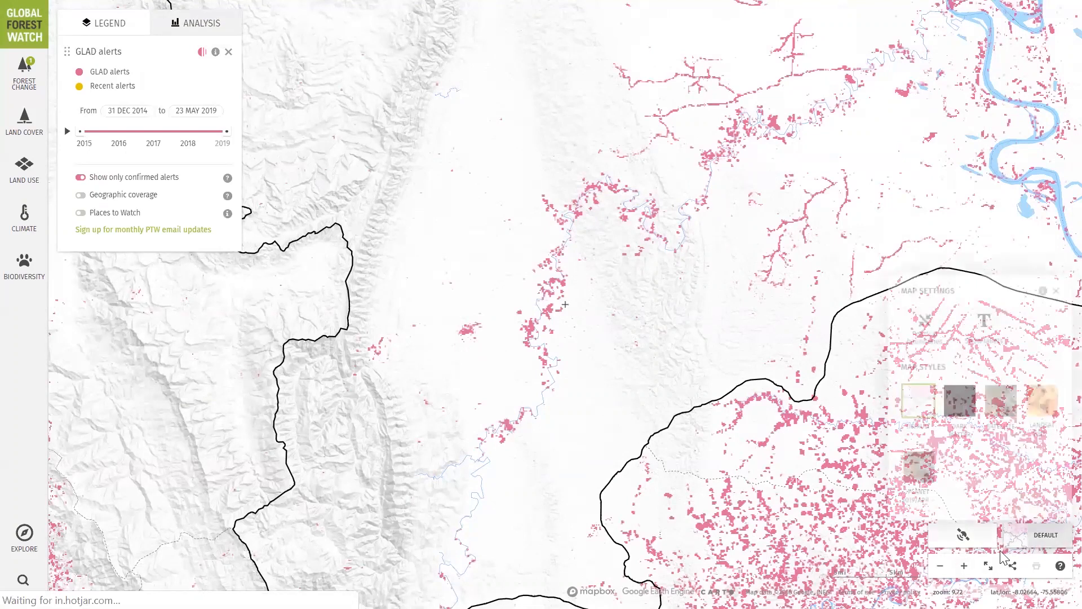
pyautogui.click(962, 415)
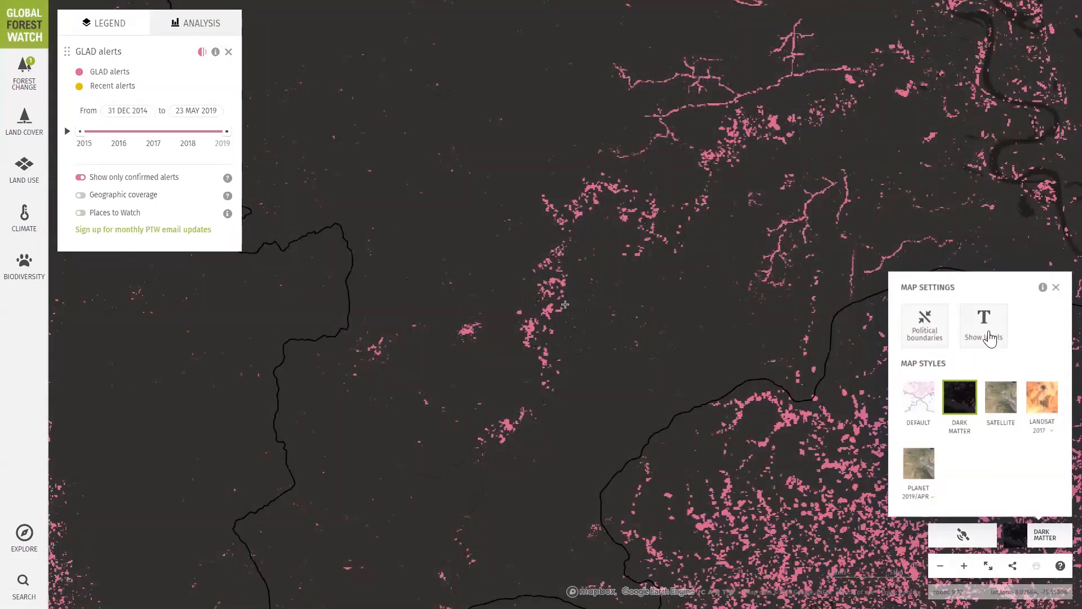
# Switch the map style back to Default and close the map settings
pyautogui.click(991, 338)
pyautogui.click(933, 410)
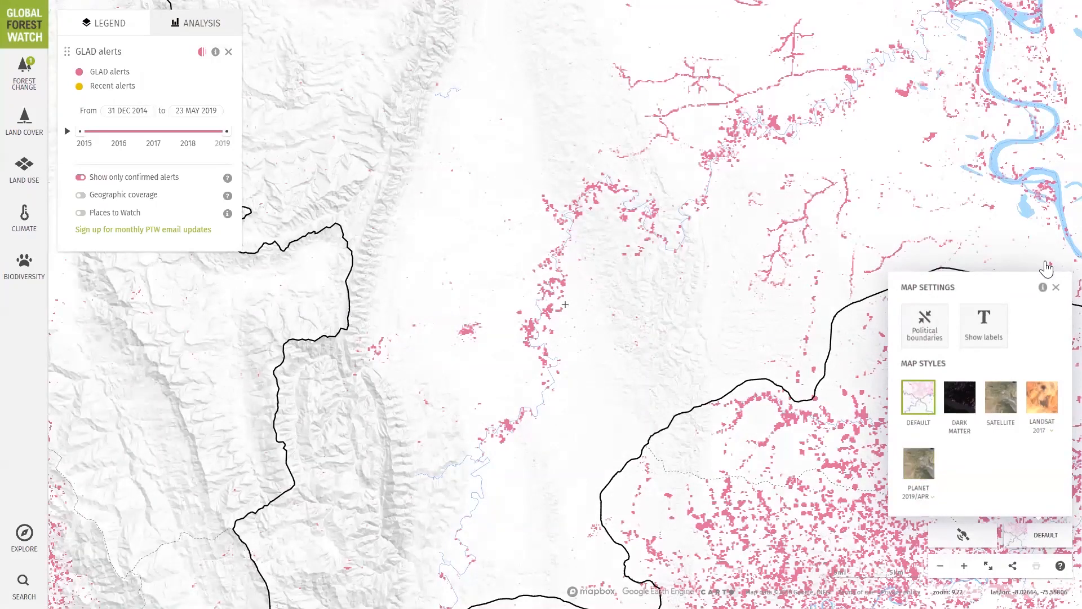
pyautogui.click(1056, 289)
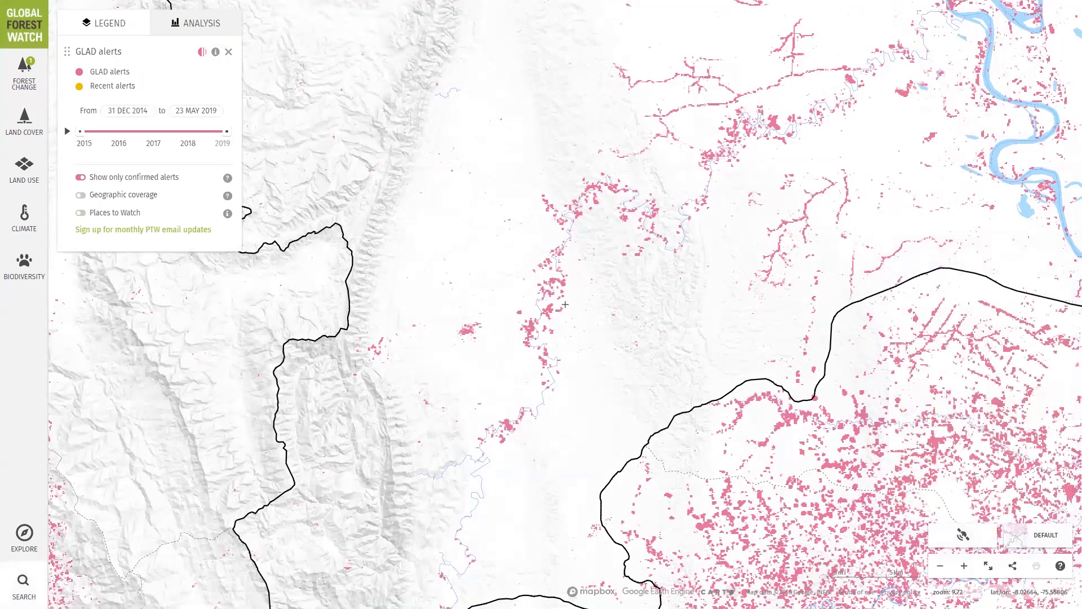
# Search for "sumatera" and open the forest change analysis for Sumatera Barat, Indonesia
pyautogui.click(24, 586)
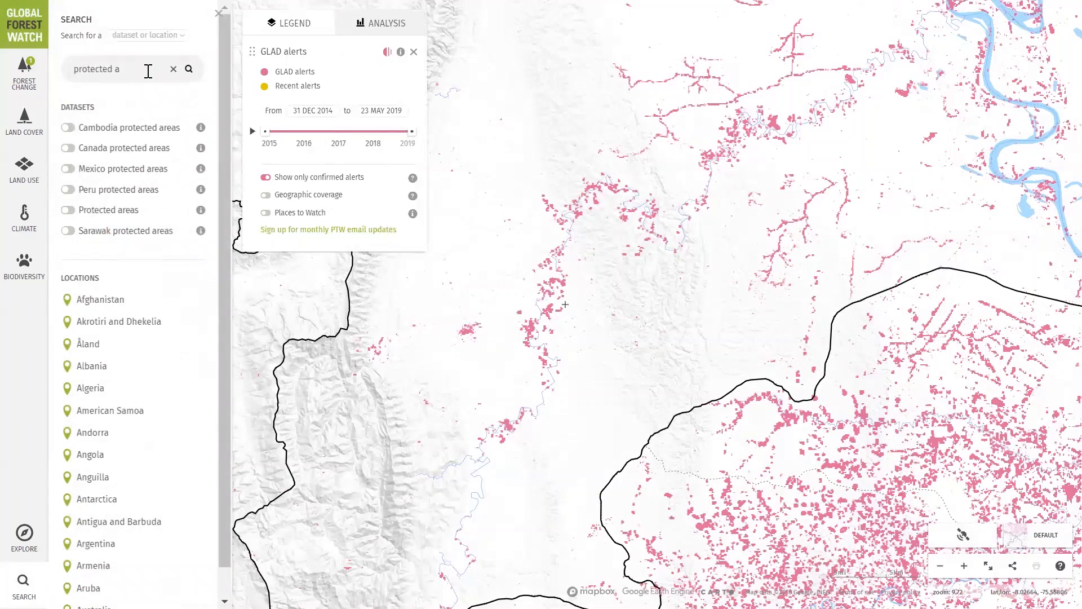
pyautogui.tripleClick(144, 67)
pyautogui.write('sumatera')
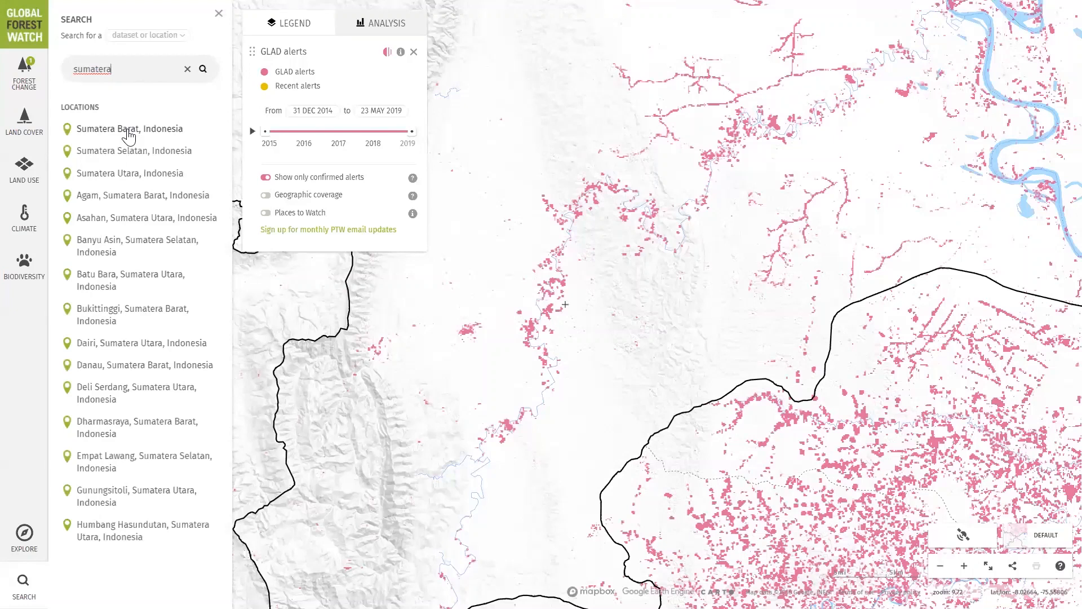
pyautogui.click(128, 133)
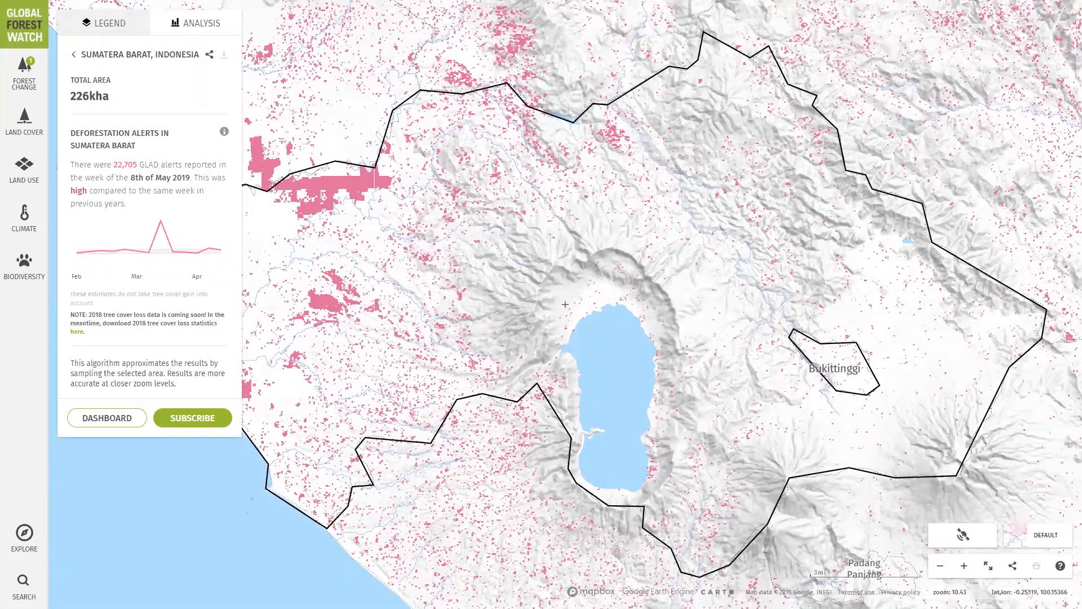
# Search the datasets for "fire" and add the VIIRS active fire alerts layer to the map
pyautogui.click(23, 586)
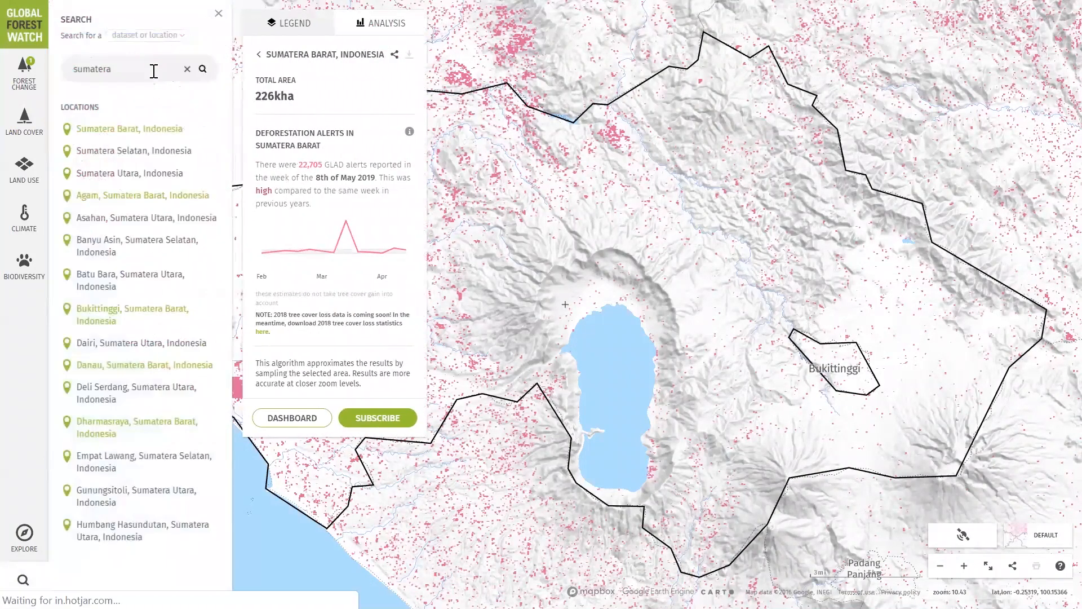
pyautogui.click(148, 64)
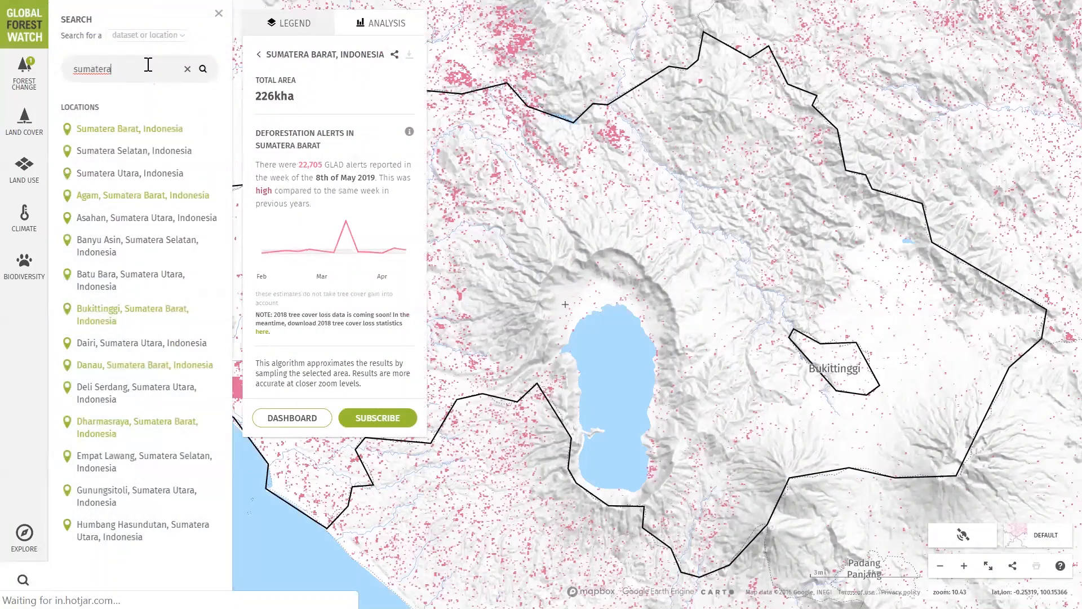
pyautogui.hotkey('ctrl', 'a')
pyautogui.write('fiire')
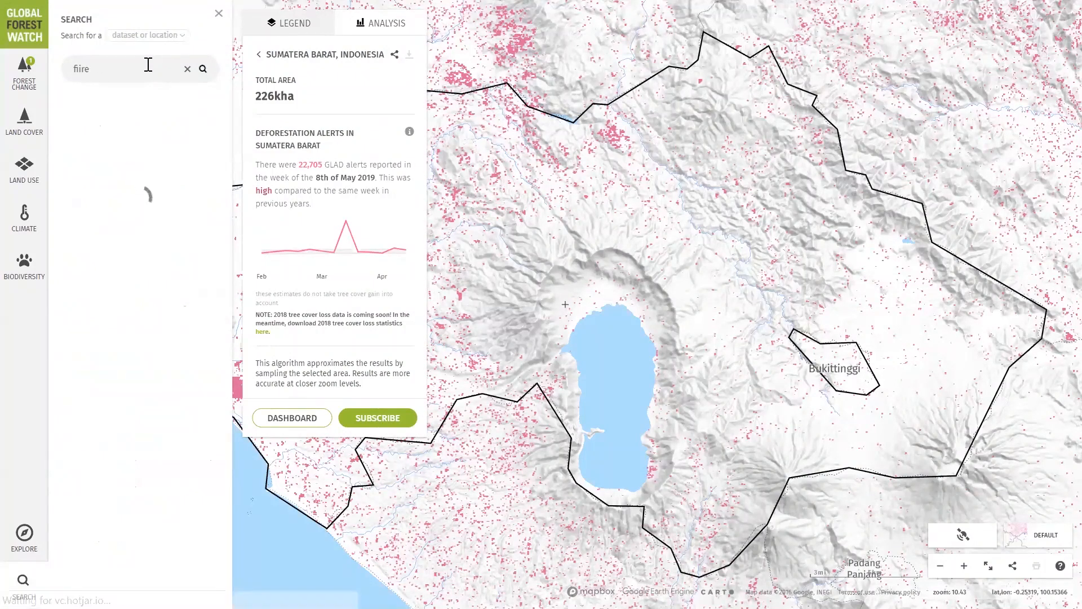
pyautogui.press('BackSpace')
pyautogui.press('BackSpace')
pyautogui.press('BackSpace')
pyautogui.write('re')
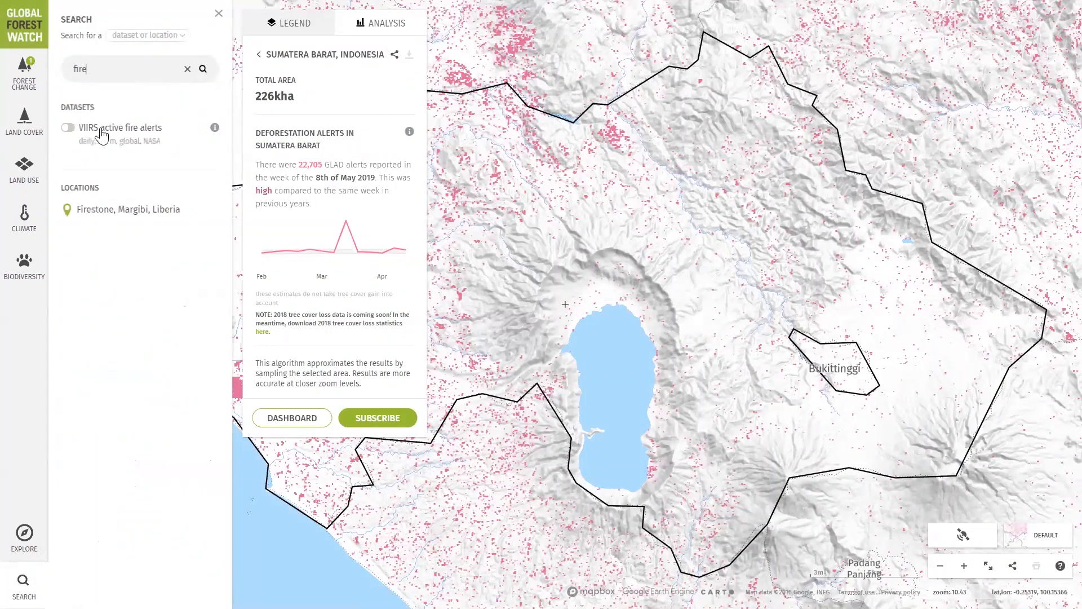
pyautogui.click(85, 134)
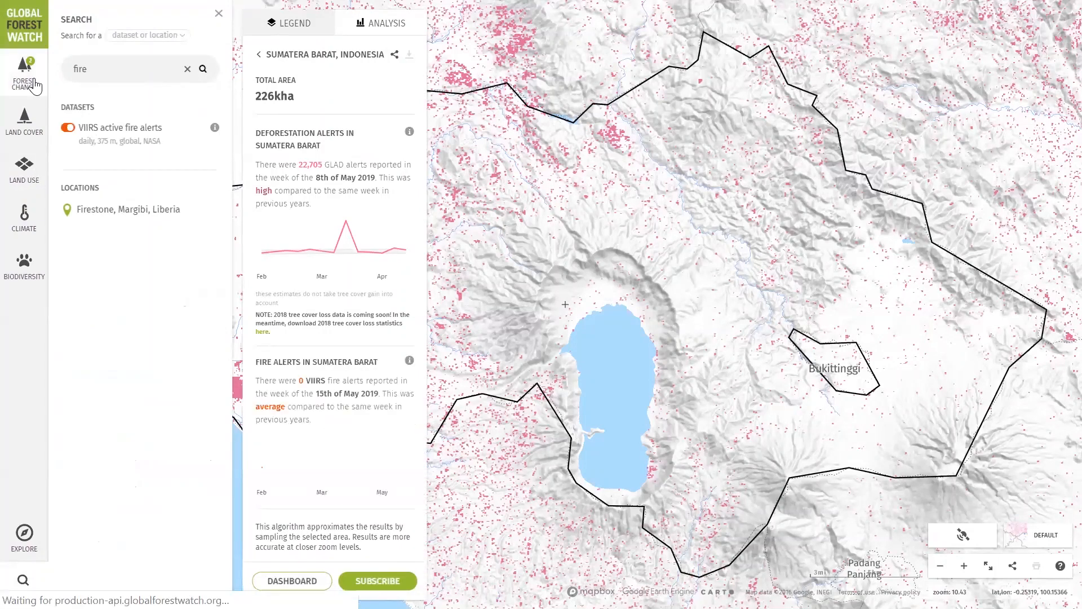
# Try to set the VIIRS active fire alerts period to the past week in the legend
pyautogui.click(317, 33)
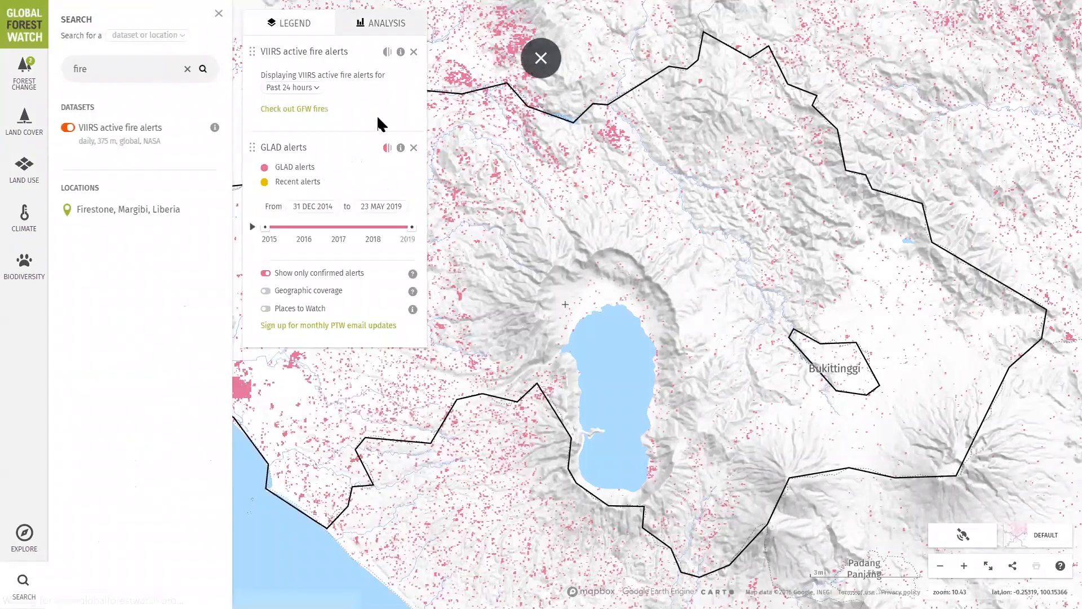
pyautogui.click(324, 90)
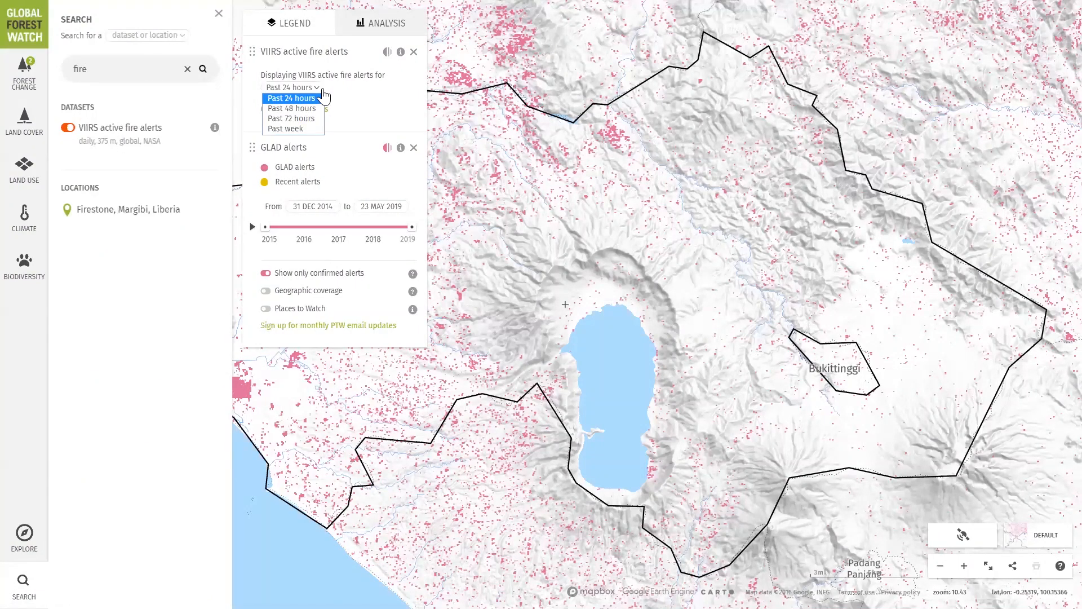
pyautogui.press('Down')
pyautogui.press('Down')
pyautogui.press('Down')
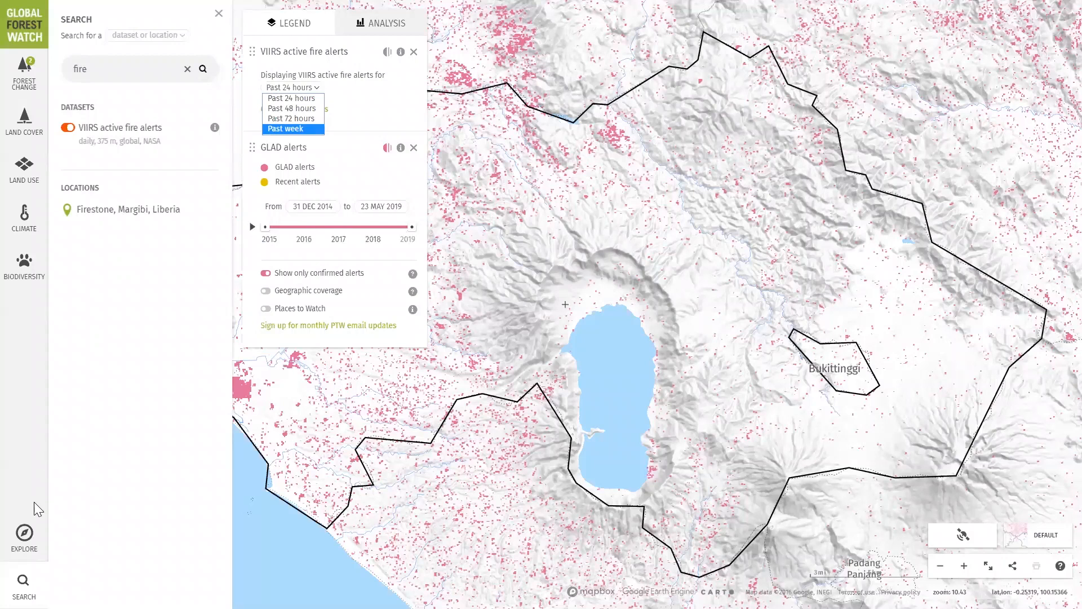
# Search the datasets for "peat" and add the Indonesia peat lands layer
pyautogui.click(120, 68)
pyautogui.press('BackSpace')
pyautogui.write('peat')
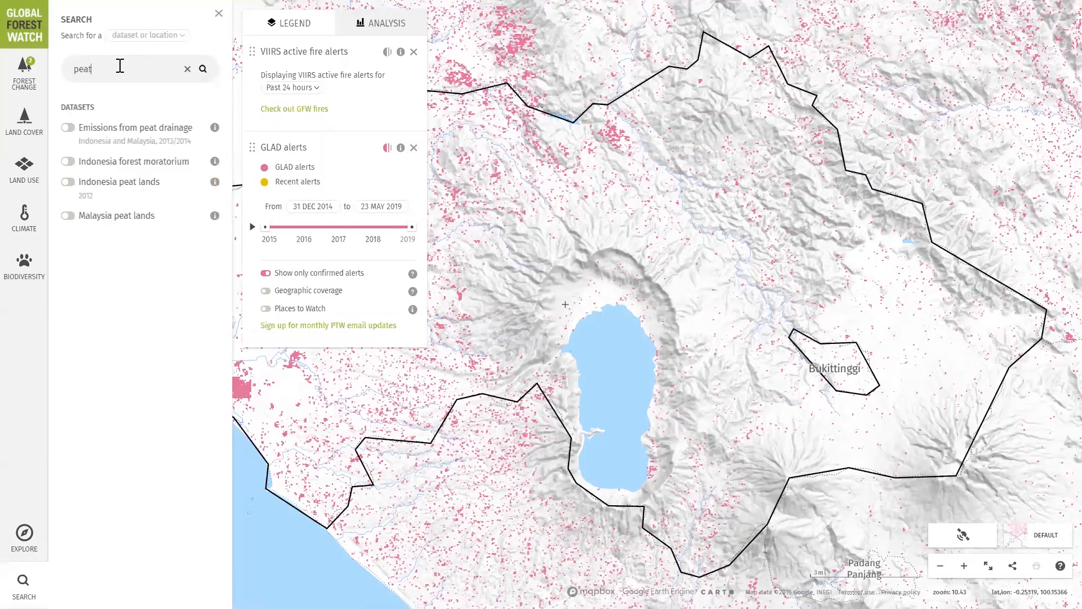
pyautogui.click(111, 186)
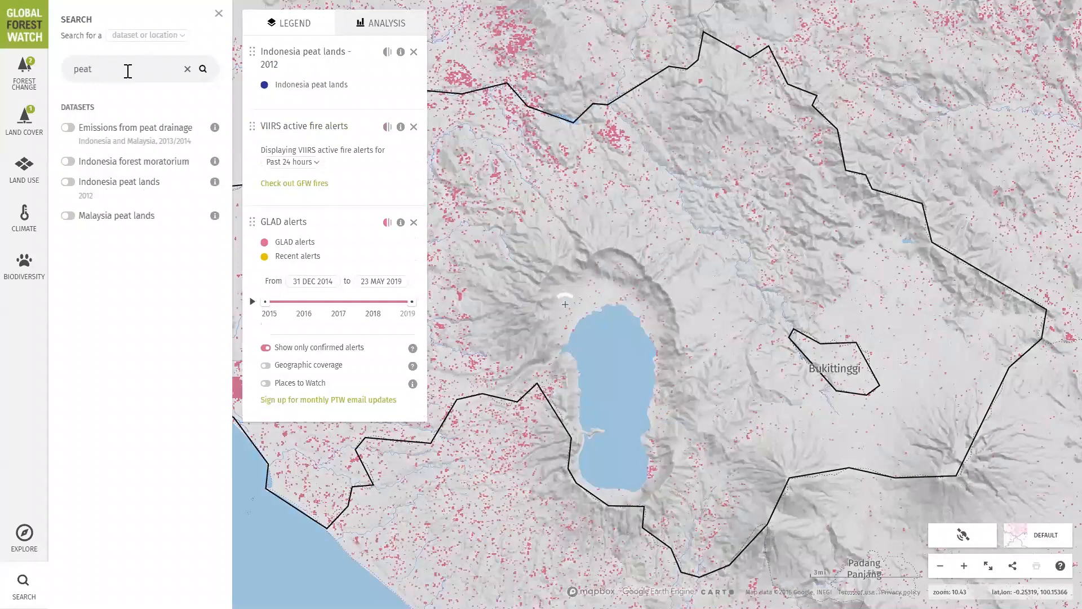
# Search for "oil palm" and add the Oil palm and RSPO oil palm layers from the land use commodities datasets
pyautogui.doubleClick(128, 71)
pyautogui.press('BackSpace')
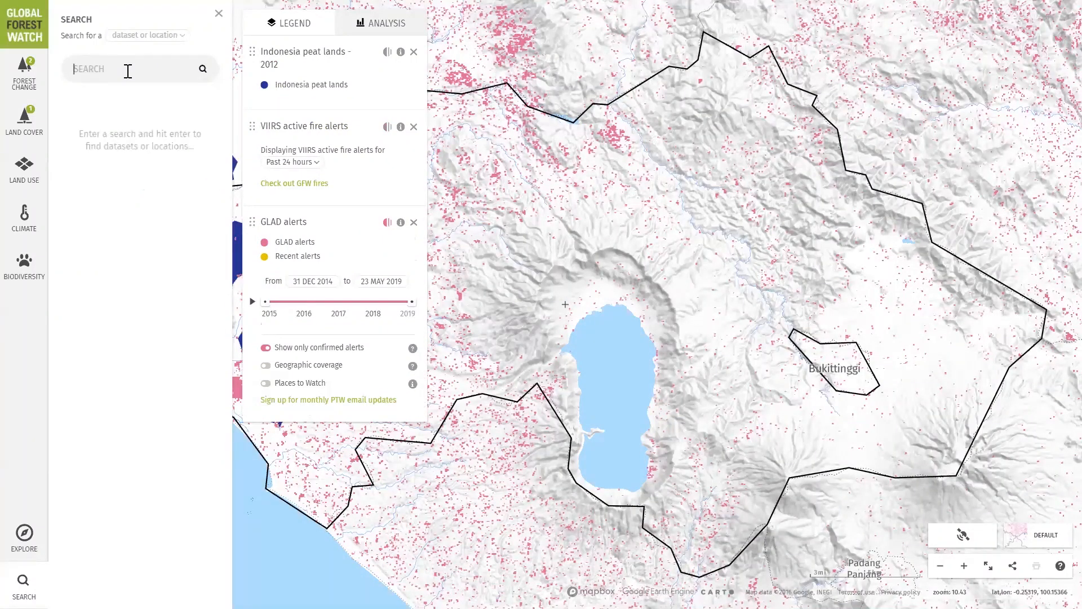
pyautogui.write('oil')
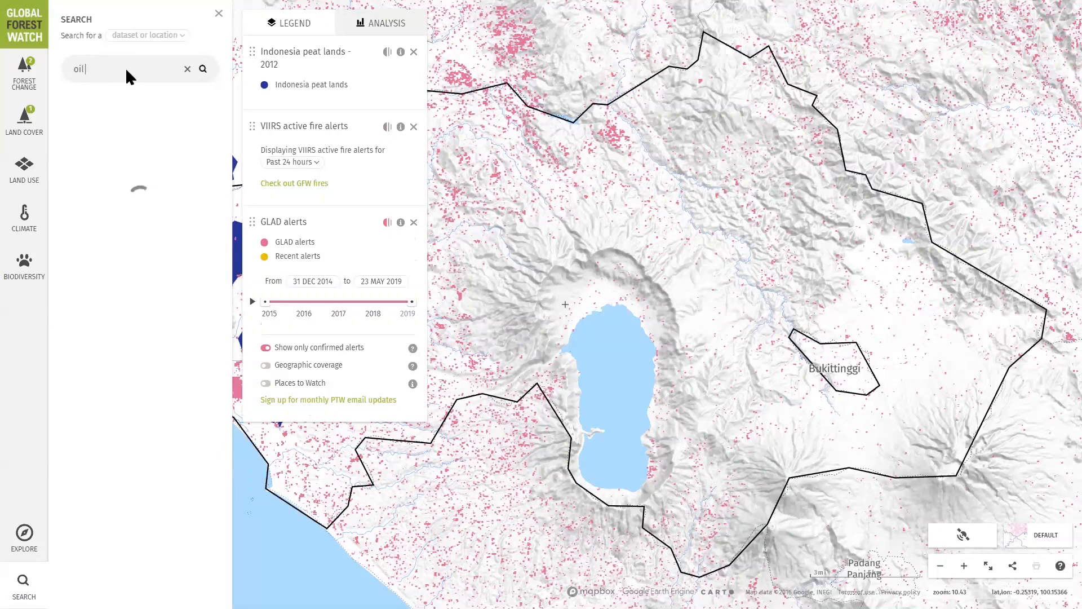
pyautogui.write(' palm')
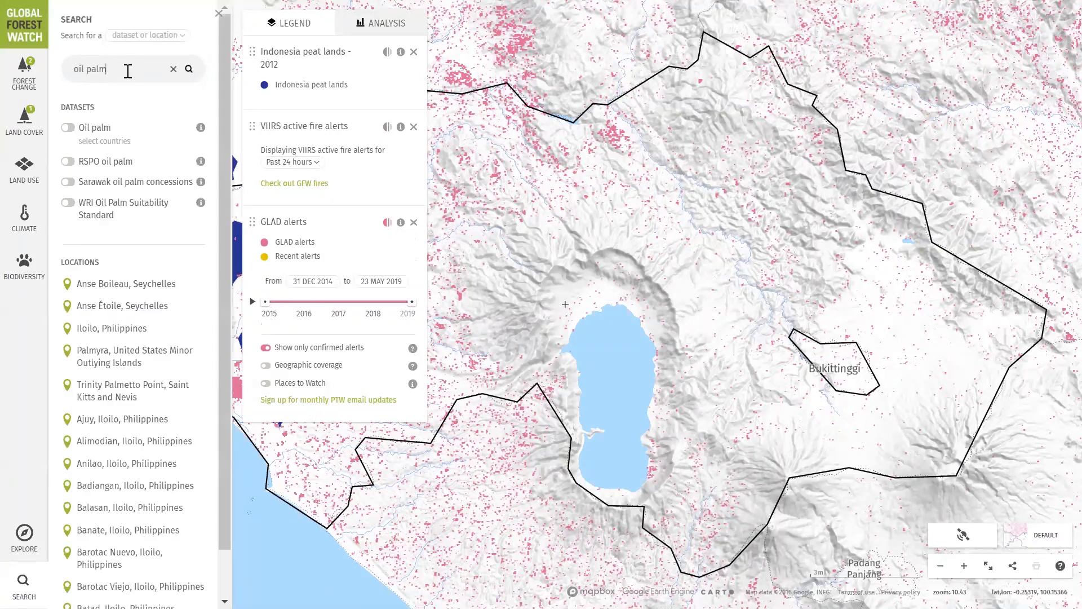
pyautogui.click(25, 176)
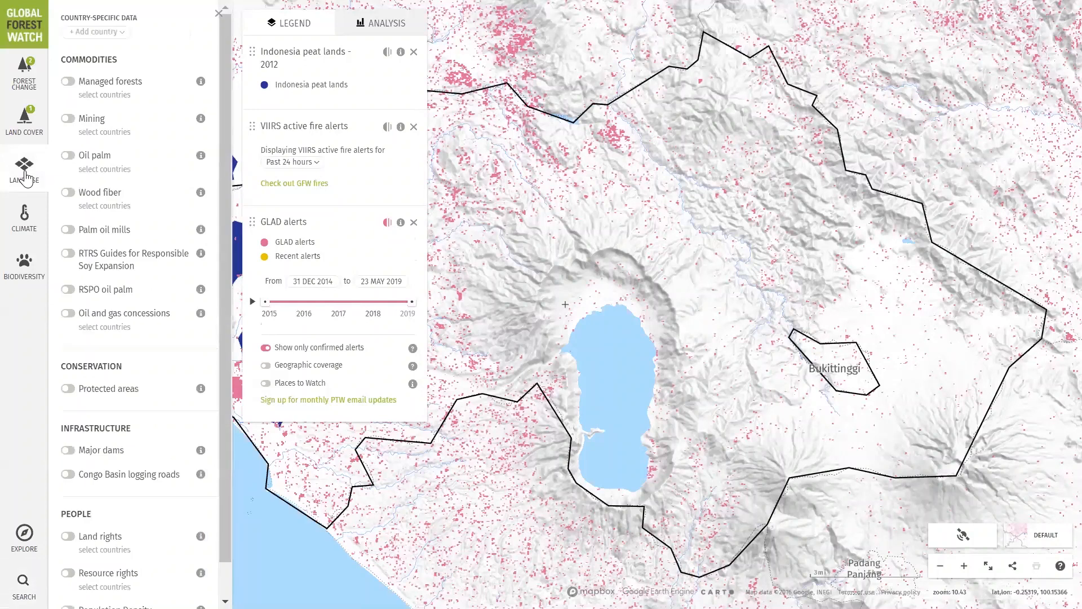
pyautogui.click(104, 161)
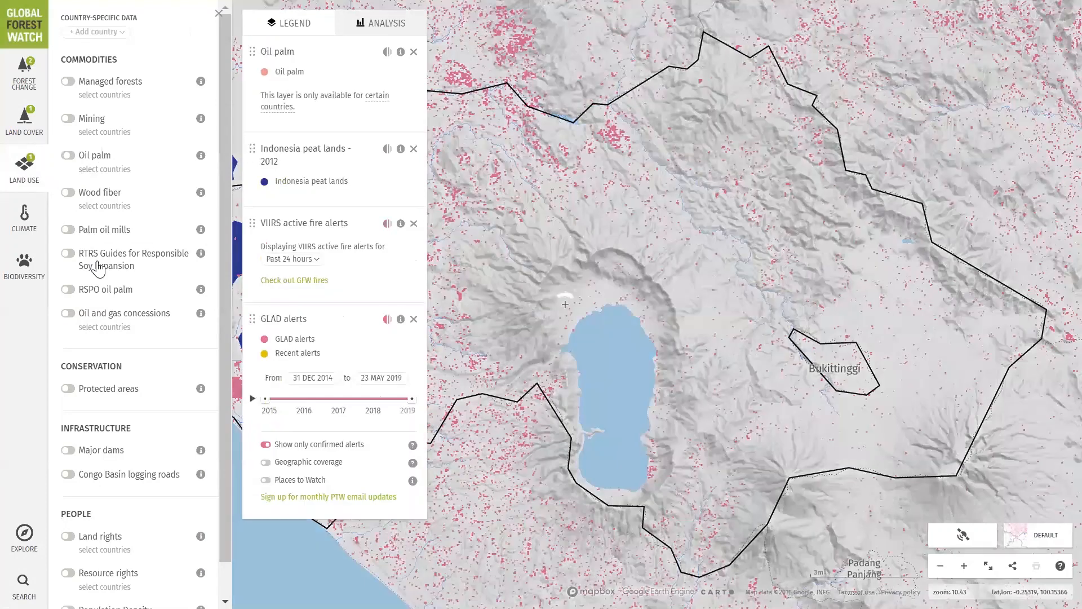
pyautogui.click(125, 294)
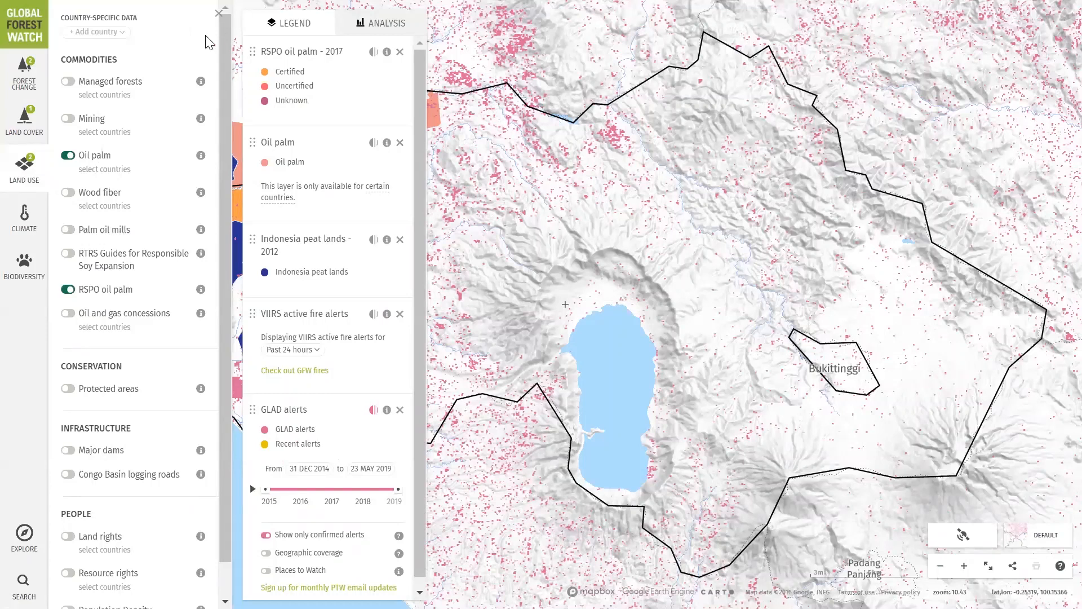
pyautogui.click(217, 14)
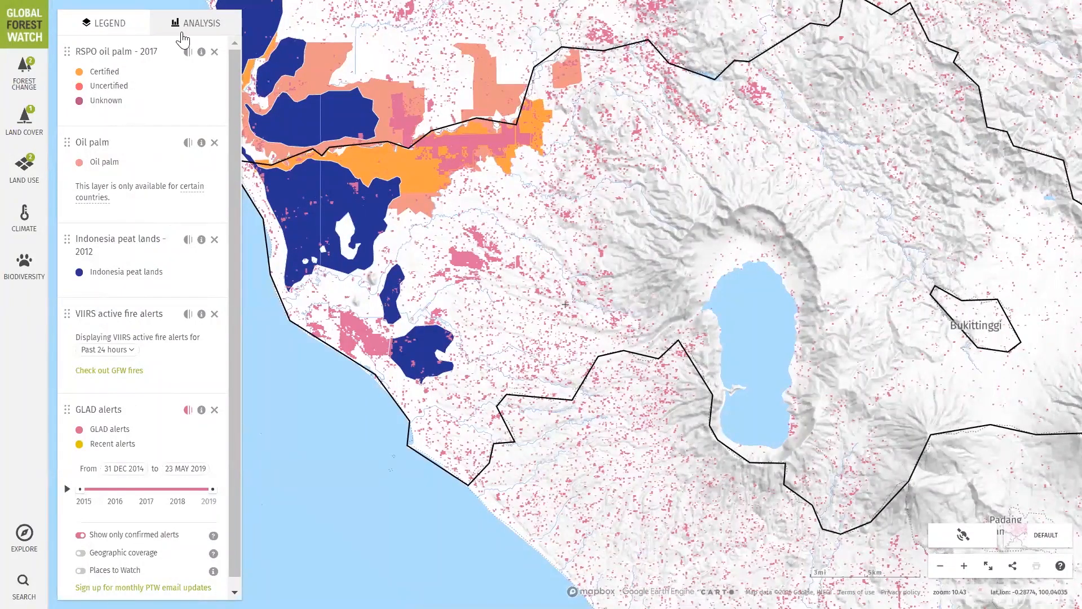
# Remove the GLAD alerts layer and display the VIIRS active fire alerts for the past week across central Sumatra
pyautogui.scroll(-1, 231, 490)
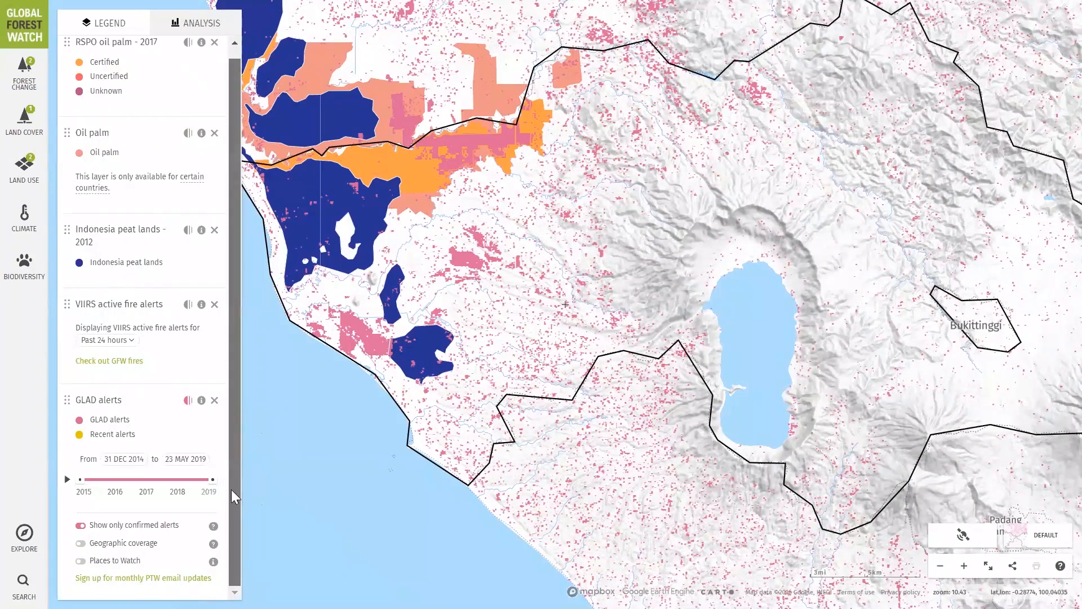
pyautogui.click(214, 400)
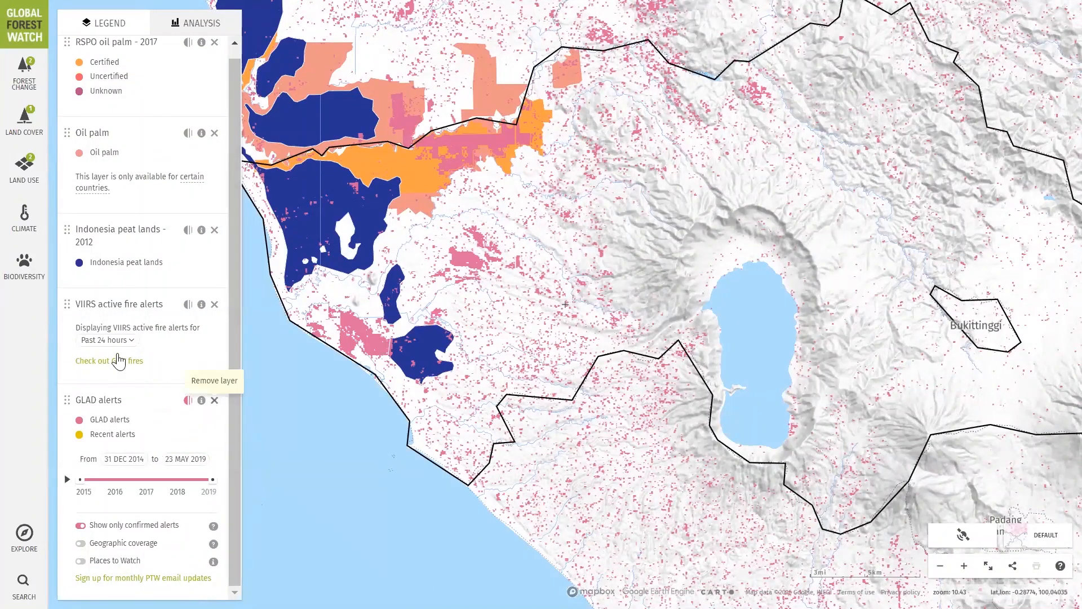
pyautogui.click(112, 351)
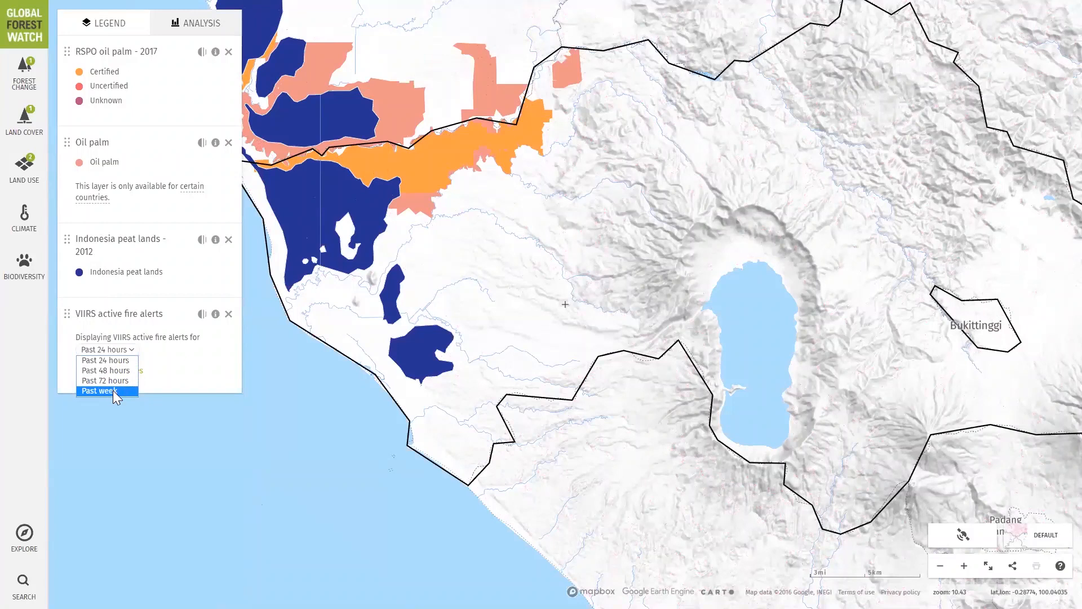
pyautogui.click(113, 390)
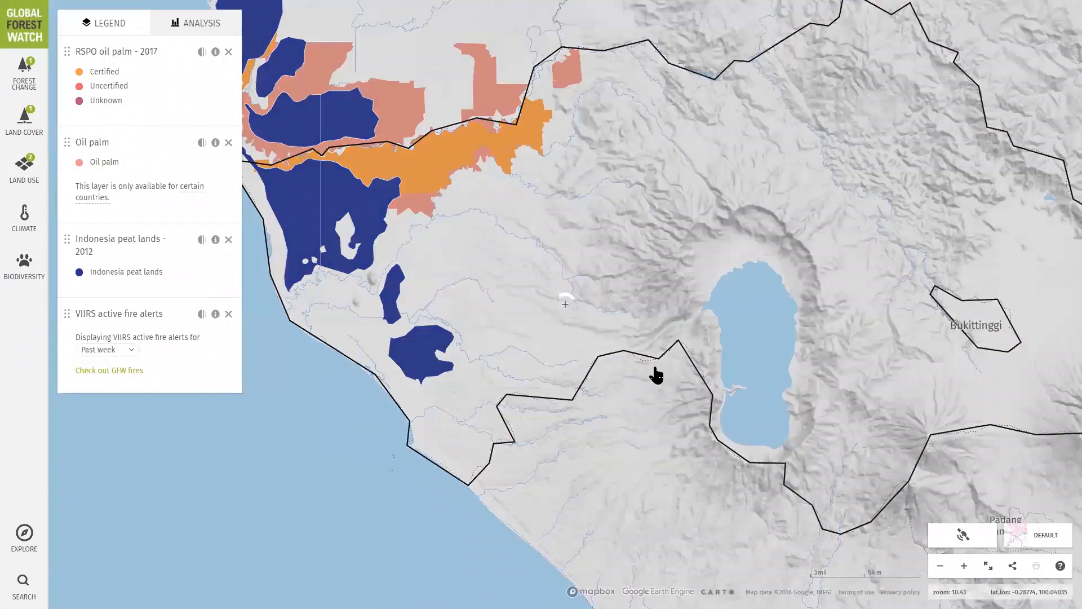
pyautogui.click(941, 566)
pyautogui.click(940, 566)
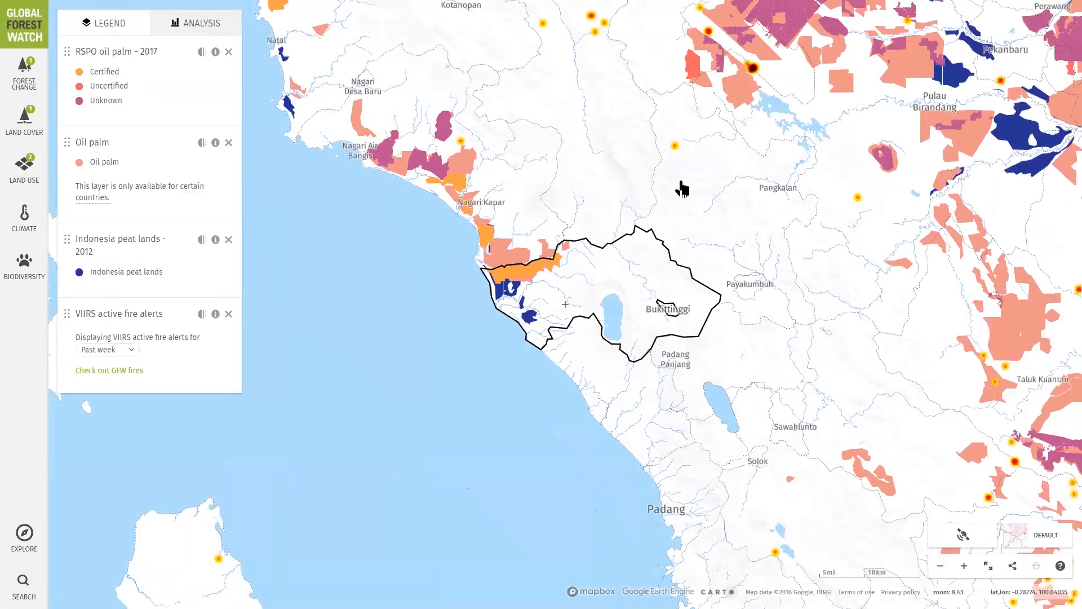
pyautogui.moveTo(651, 246); pyautogui.dragTo(633, 298)
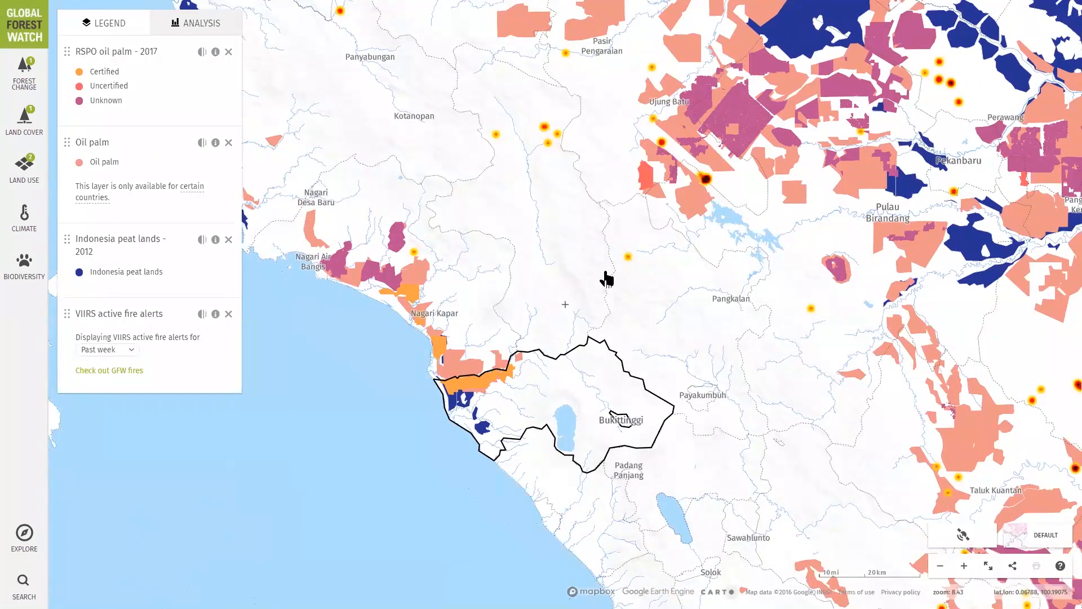
pyautogui.moveTo(606, 278); pyautogui.dragTo(465, 407)
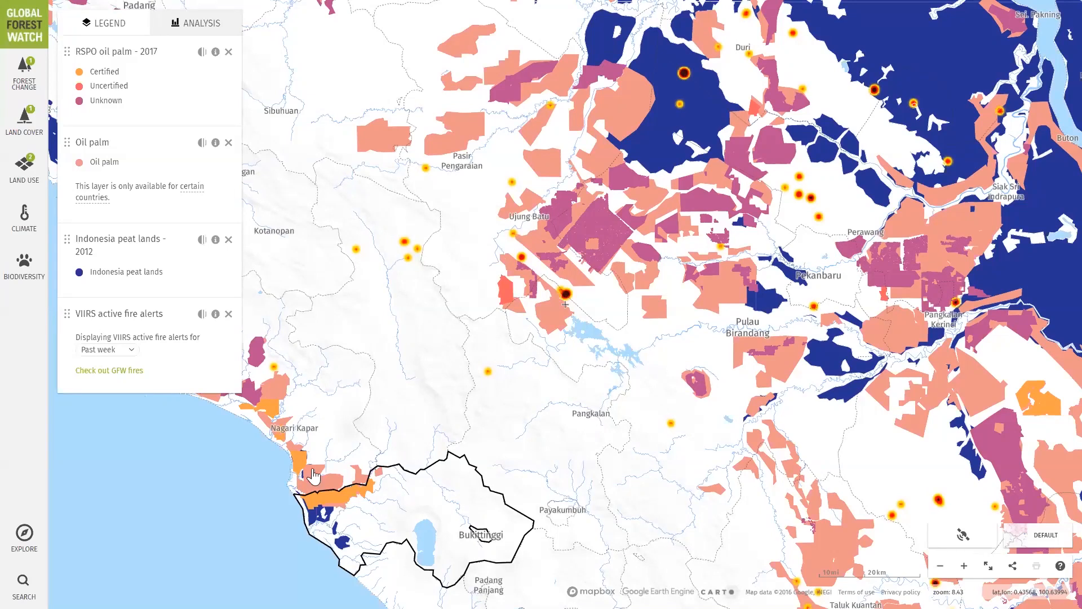
# Look through the Forest Topics, Places to Watch and Stories collections and the map's welcome guide
pyautogui.click(25, 542)
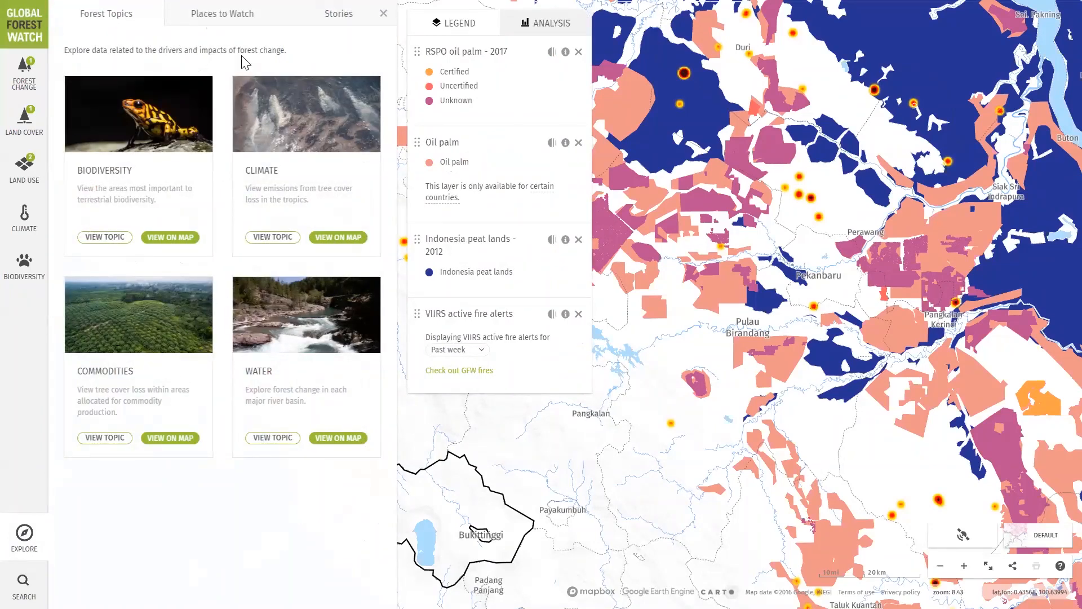
pyautogui.click(222, 14)
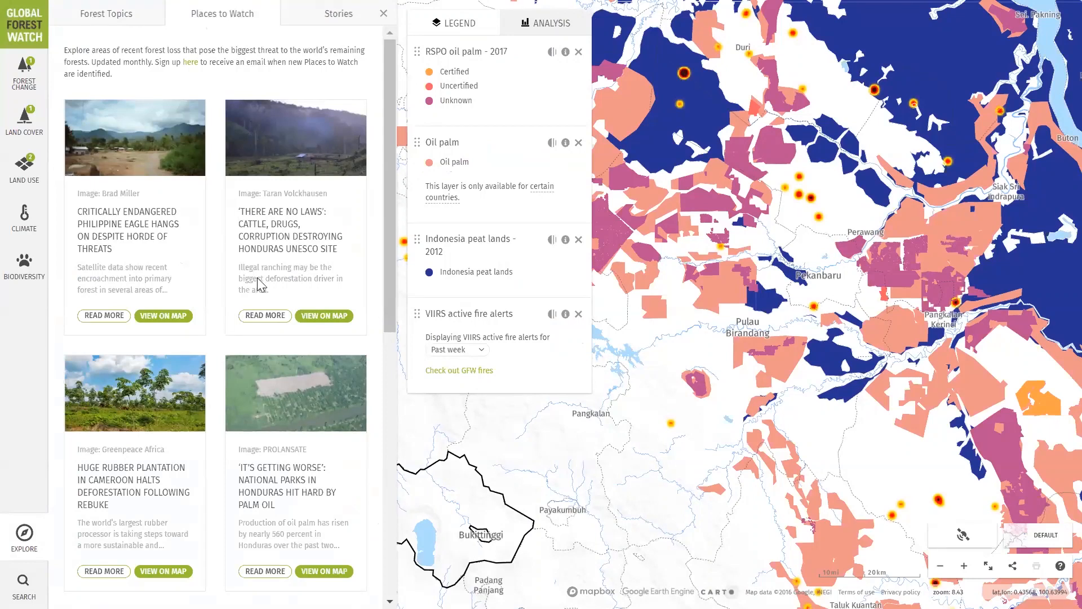
pyautogui.click(354, 22)
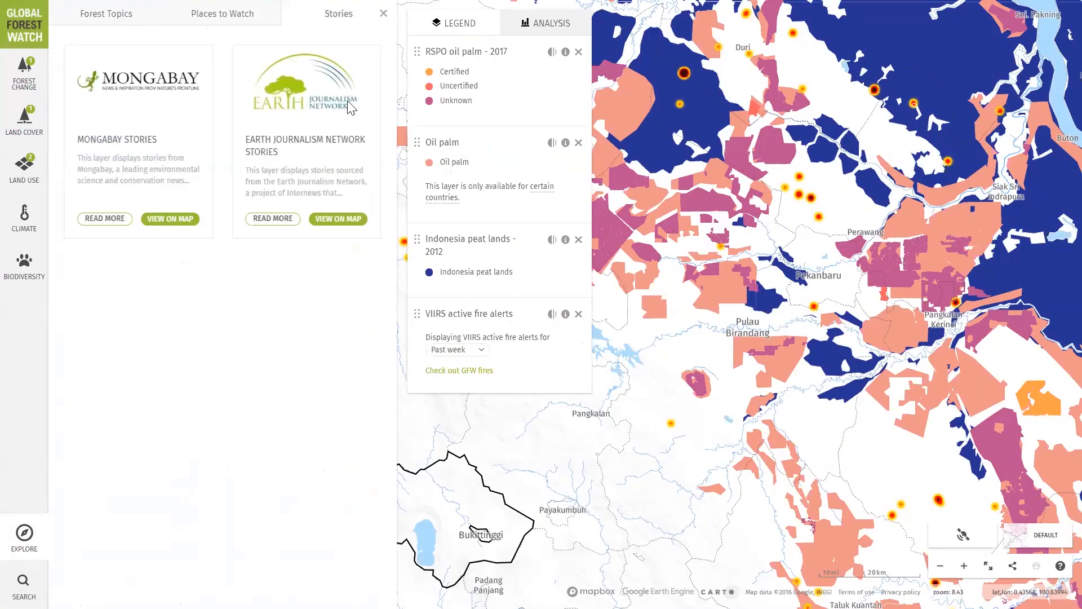
pyautogui.click(917, 470)
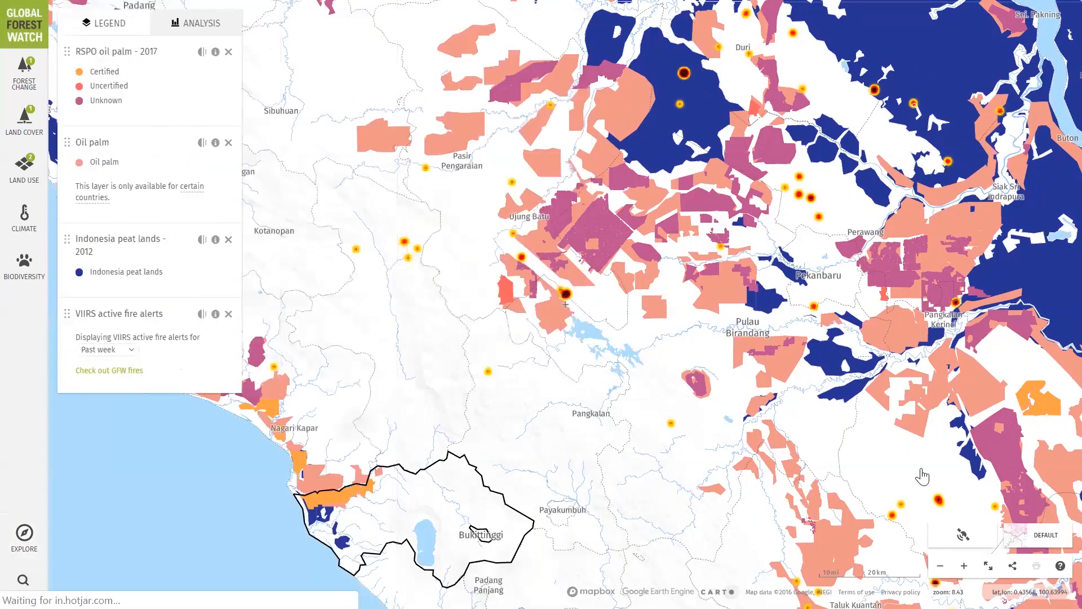
pyautogui.click(1060, 565)
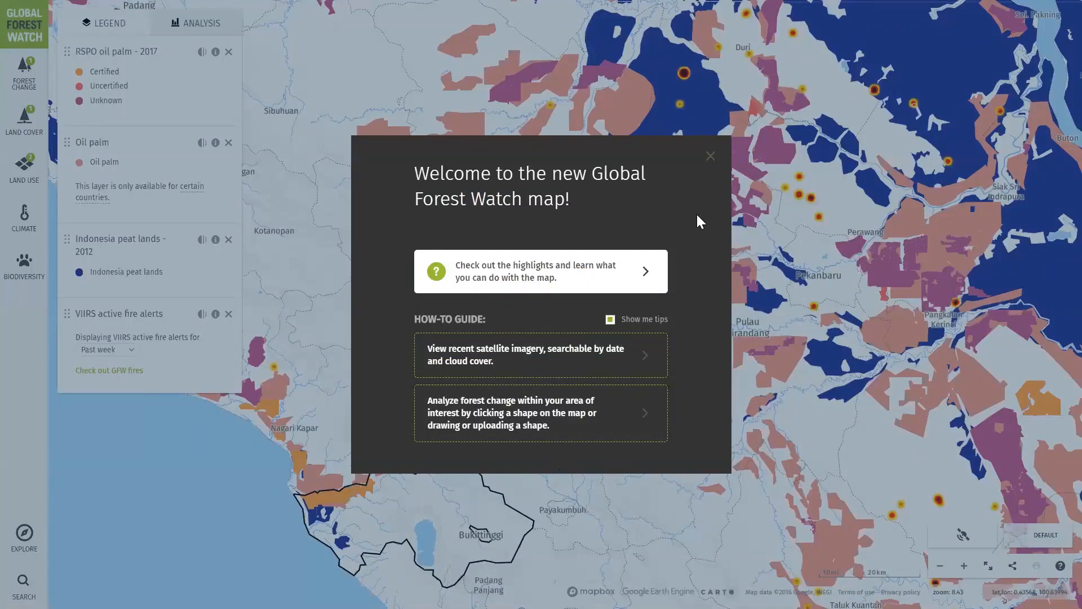
pyautogui.click(707, 162)
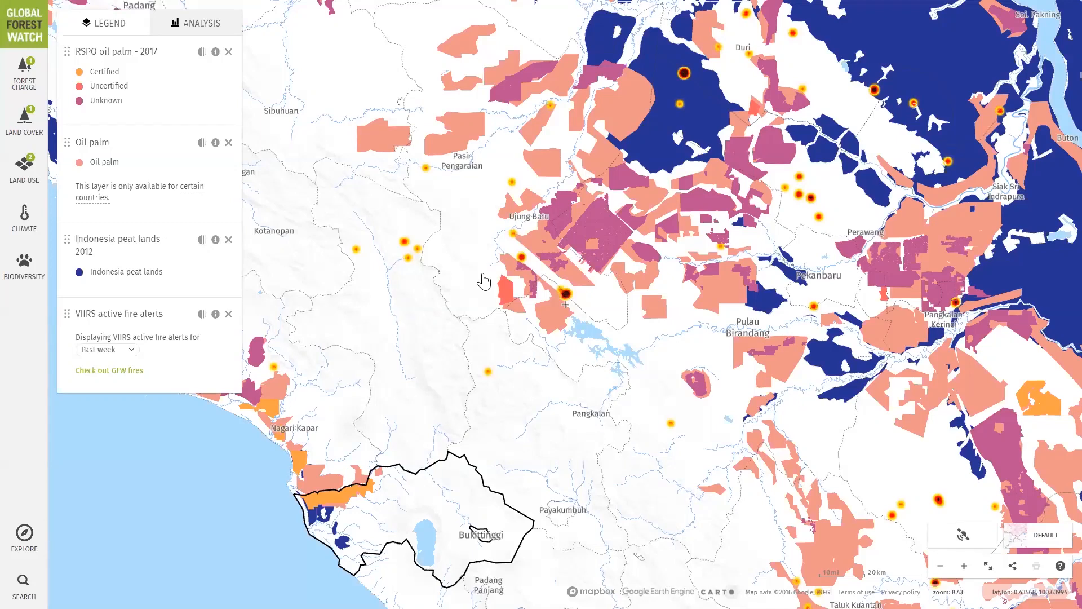
# Switch to the GFW Map Update Webinar v3 presentation in PowerPoint Online, present its Questions slide full screen, and exit the slide show
pyautogui.press('F11')
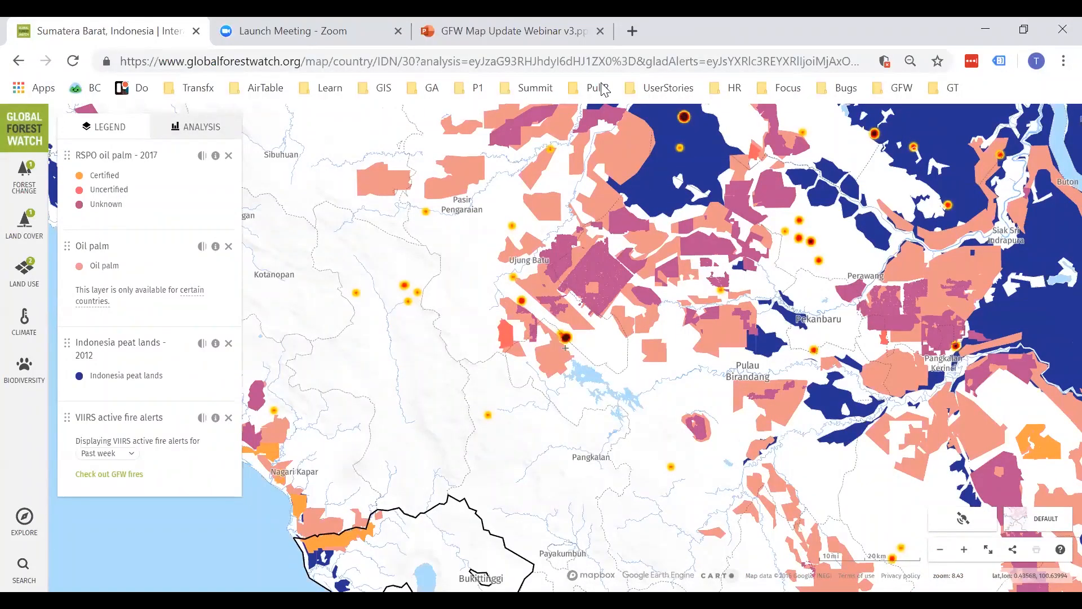
pyautogui.click(562, 44)
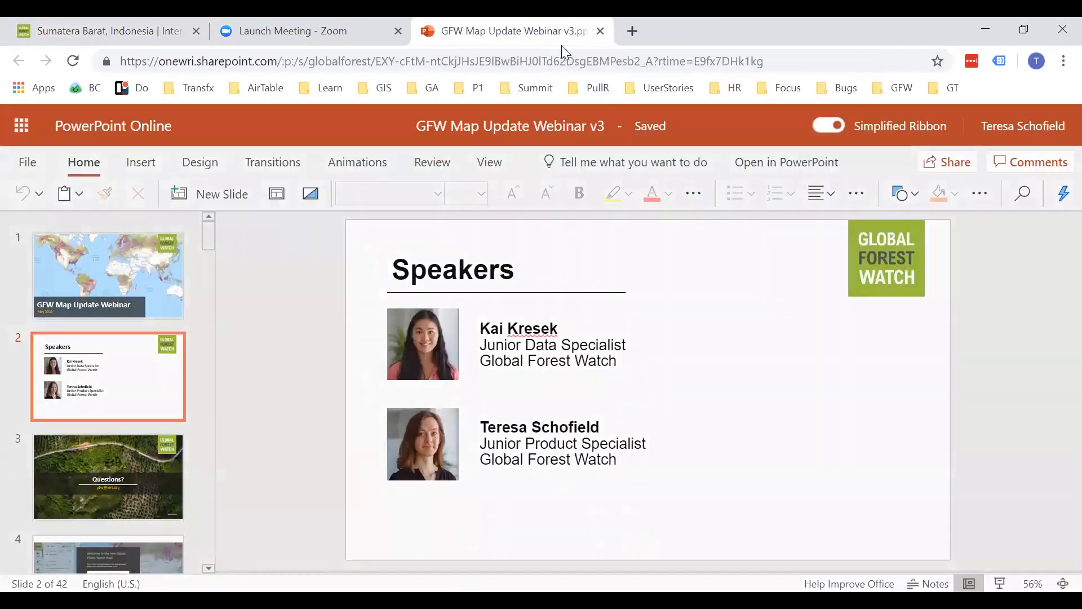
pyautogui.click(139, 469)
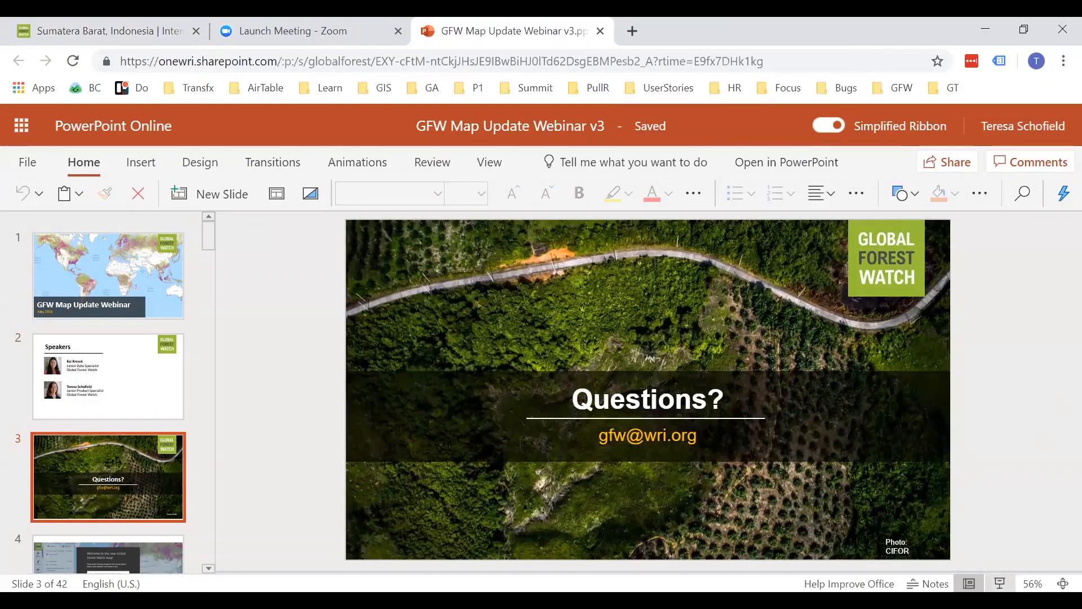
pyautogui.click(1000, 583)
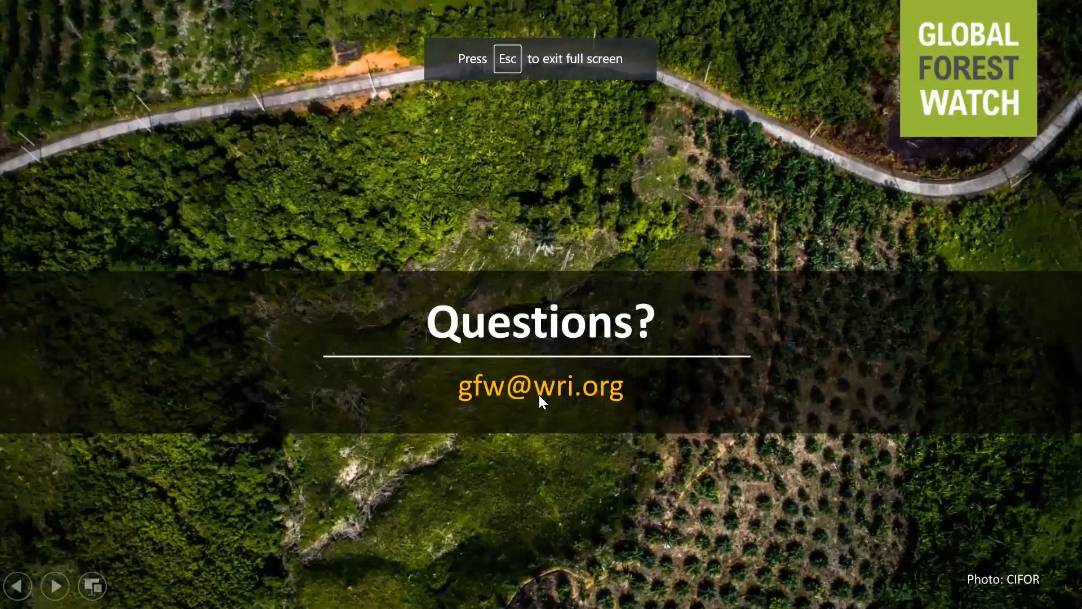
pyautogui.press('Escape')
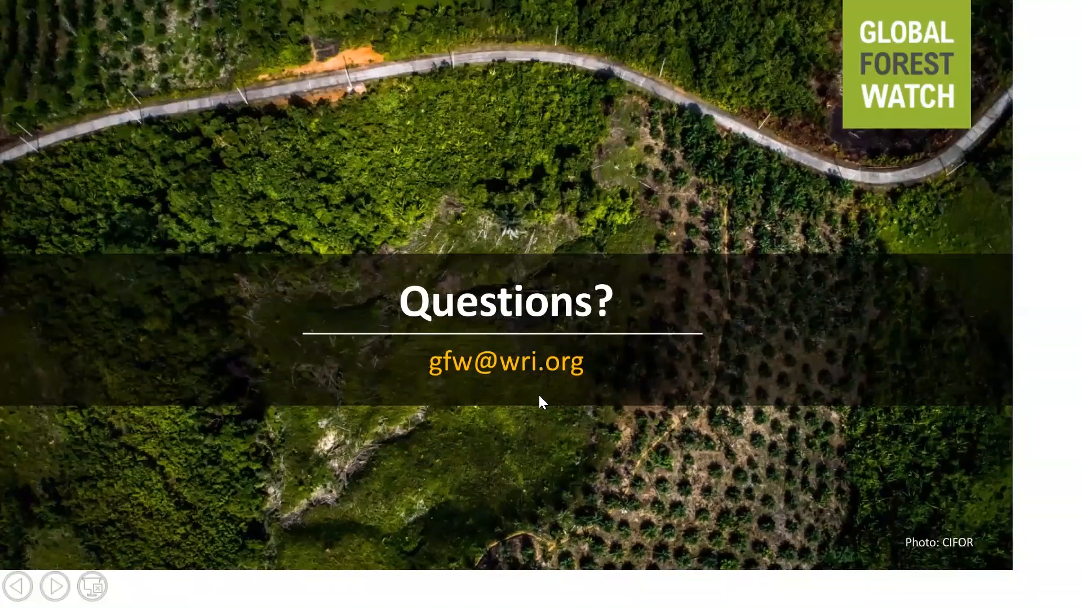